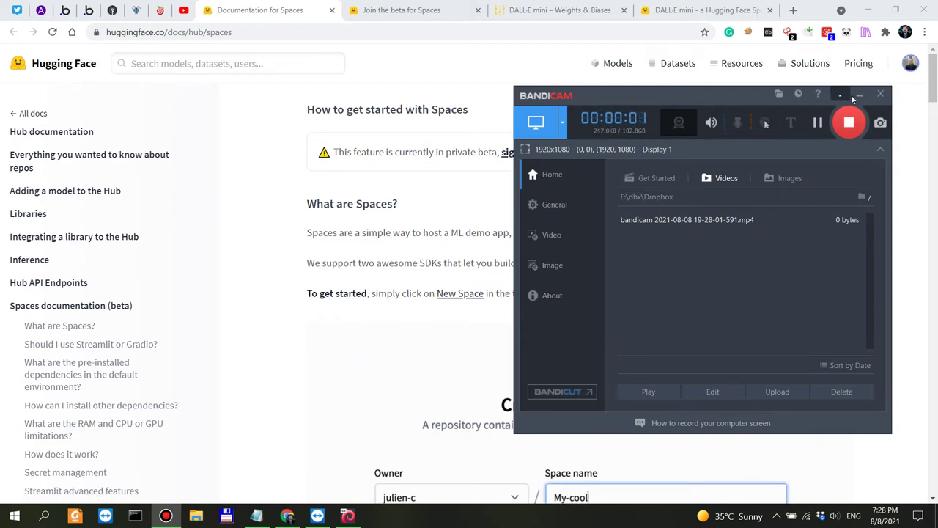
Step: Read the introduction to Spaces and the private beta notice in the Hugging Face documentation
type("-app")
left_click(842, 99)
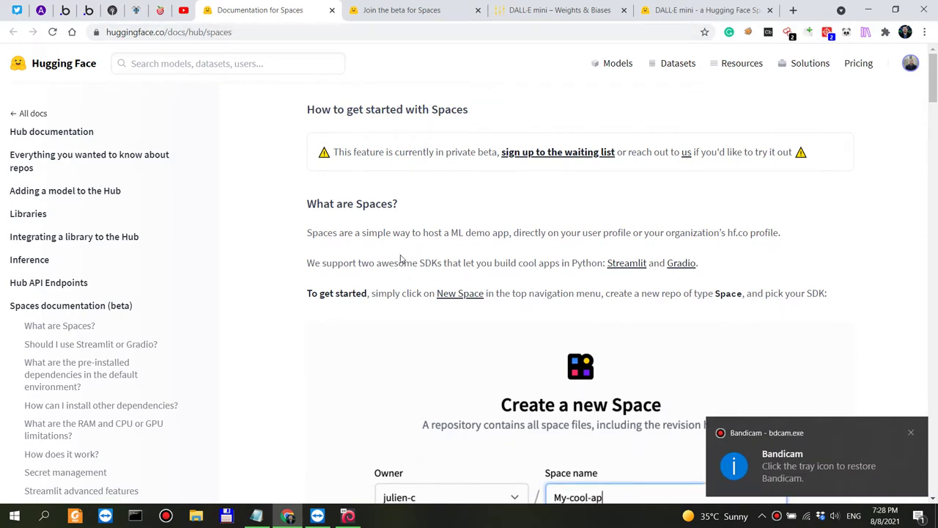
left_click_drag(356, 233, 506, 223)
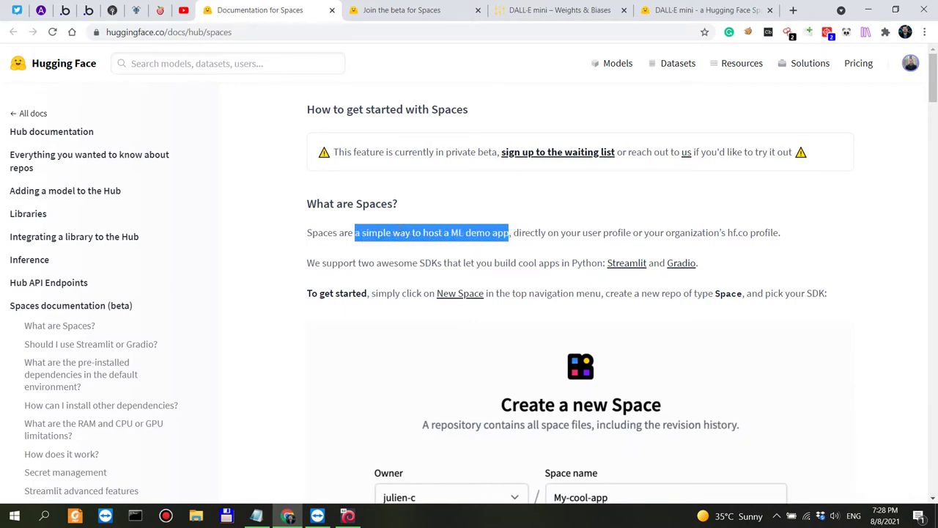
left_click(508, 231)
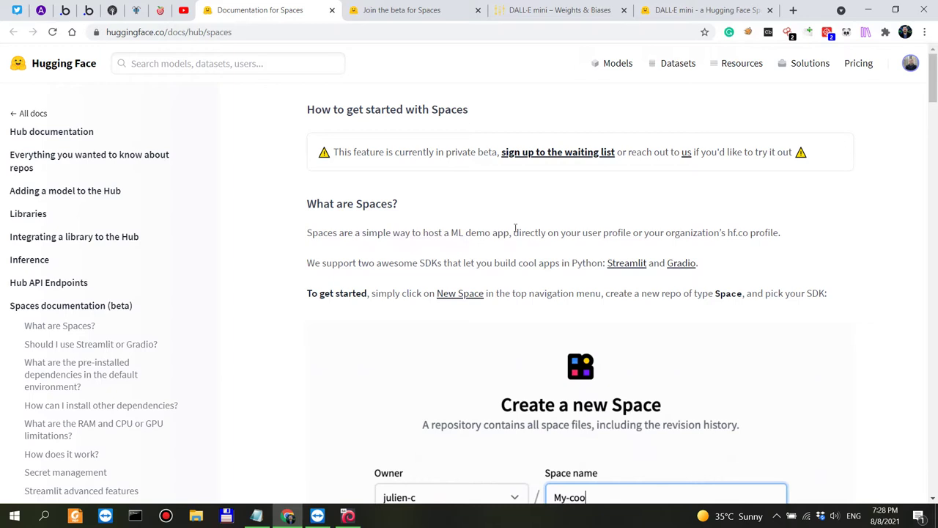
left_click_drag(565, 233, 785, 239)
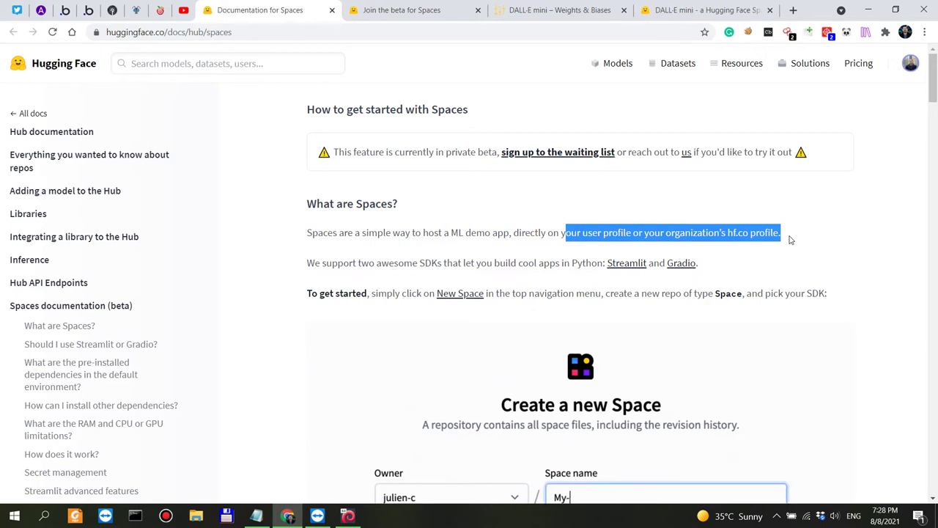
left_click(476, 217)
left_click_drag(359, 157, 498, 154)
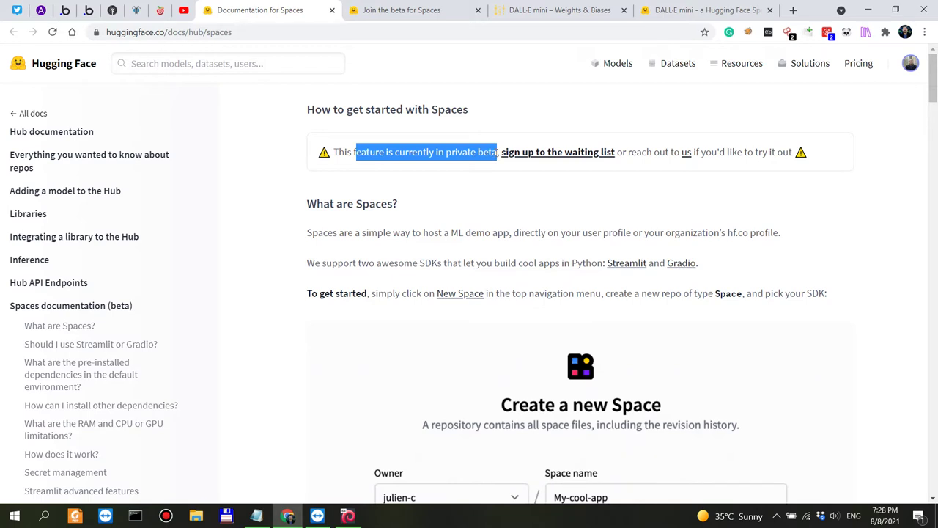
left_click(580, 189)
Step: Check the waiting list notice on the Hugging Face Spaces page and return to the documentation
left_click(440, 11)
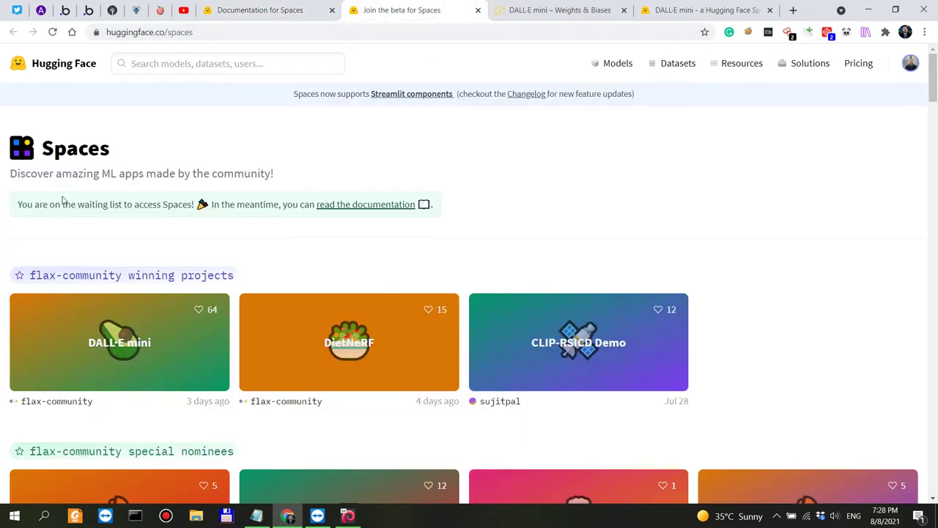
left_click_drag(63, 203, 187, 195)
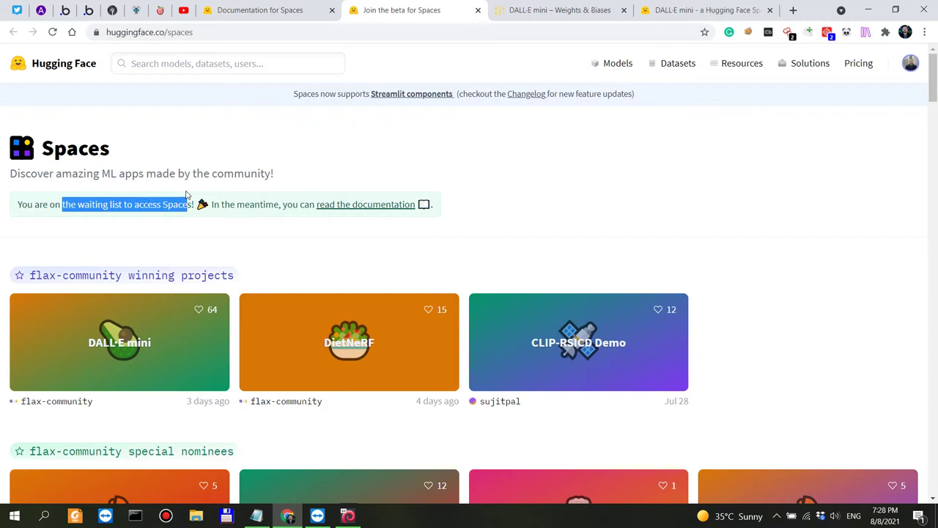
left_click(264, 10)
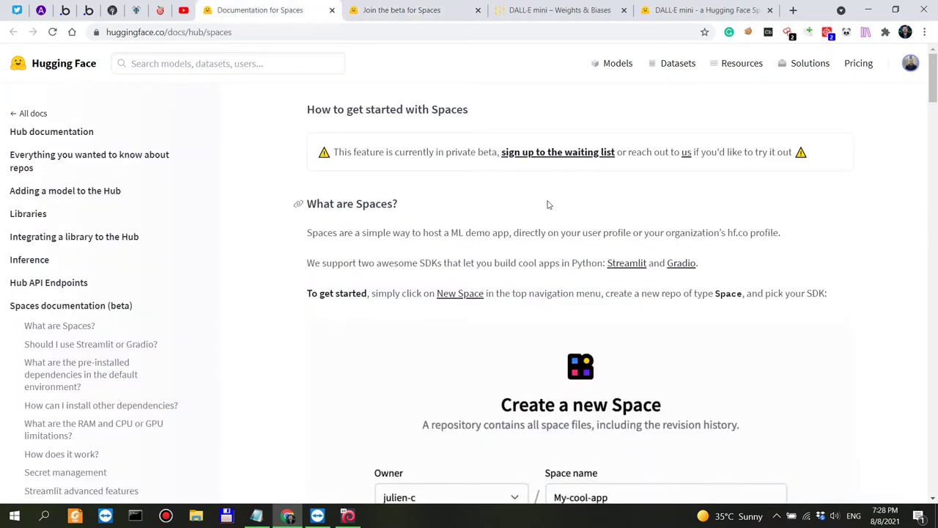
Step: Browse the Spaces directory, covering the winning projects, the special nominees and all running apps
left_click(396, 9)
scroll(335, 324, "down", 6)
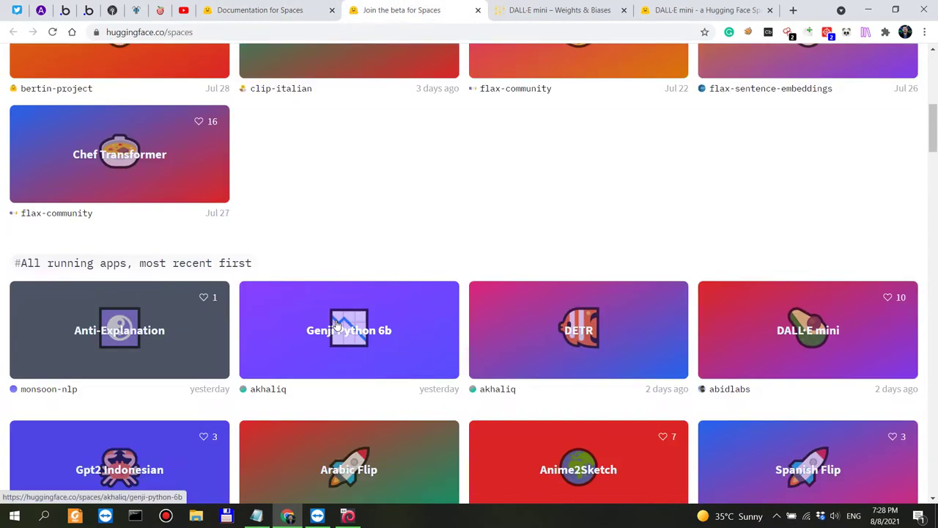
scroll(336, 325, "up", 8)
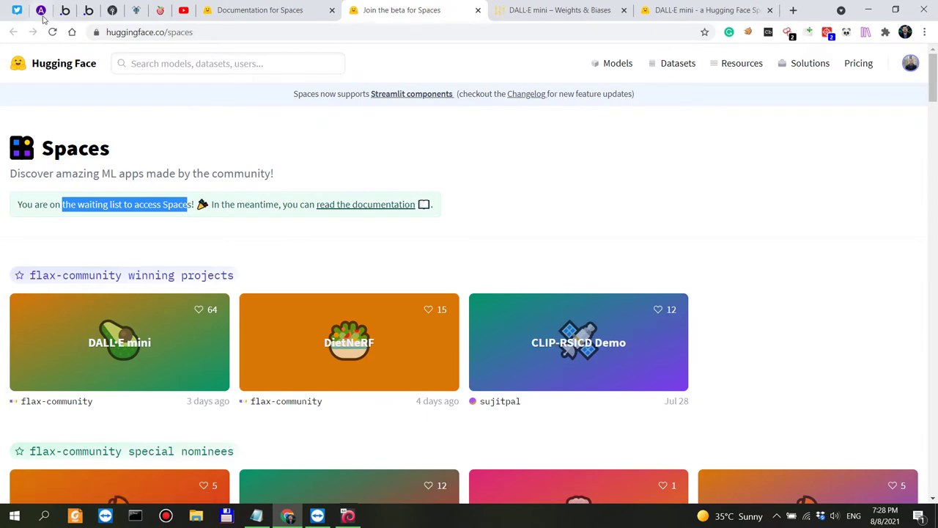
scroll(490, 247, "down", 2)
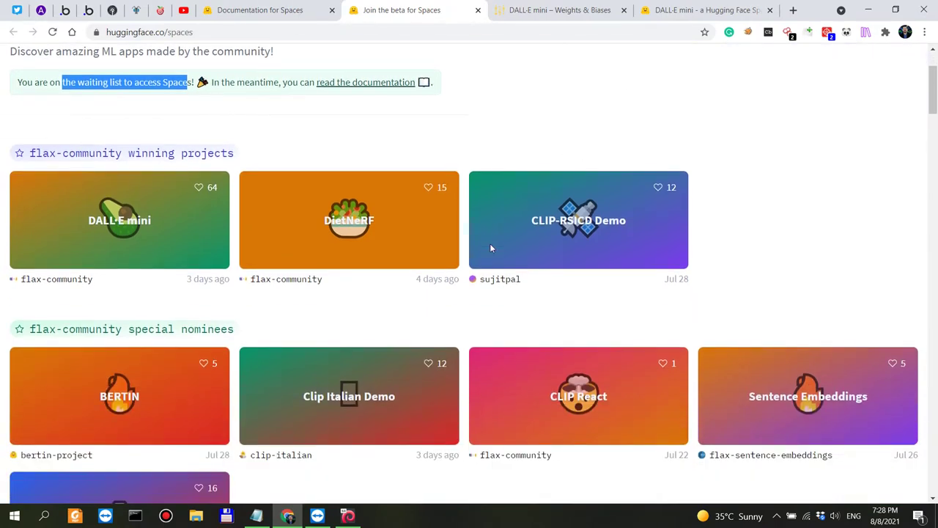
scroll(462, 250, "down", 2)
scroll(293, 293, "down", 6)
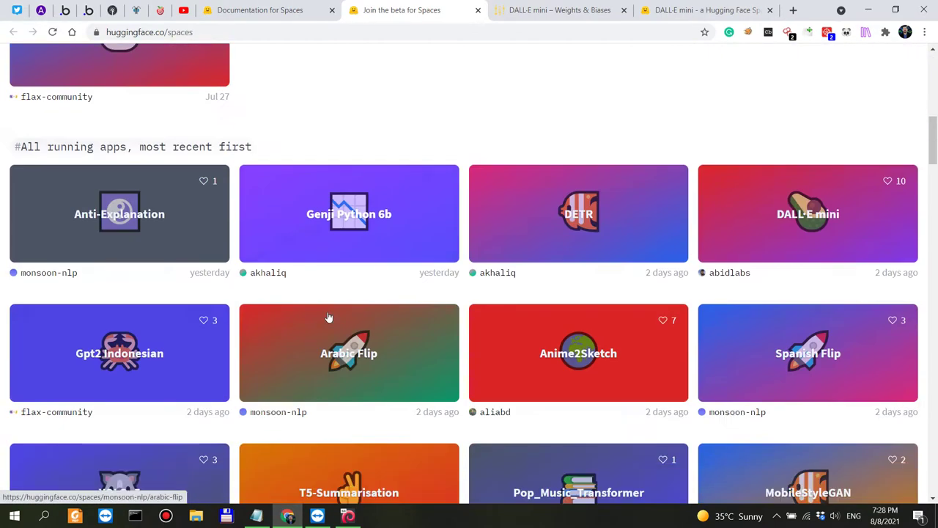
scroll(444, 224, "down", 17)
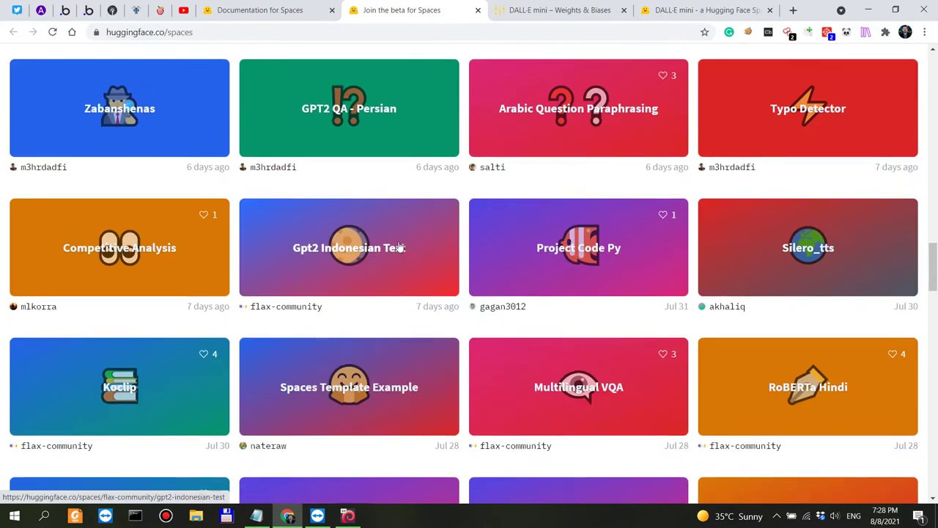
scroll(343, 257, "up", 18)
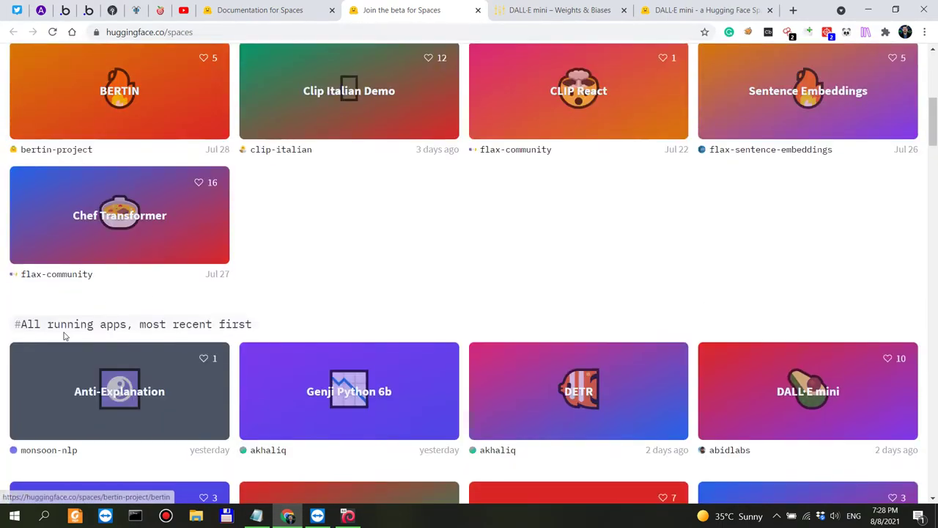
left_click_drag(64, 336, 252, 326)
scroll(335, 311, "down", 10)
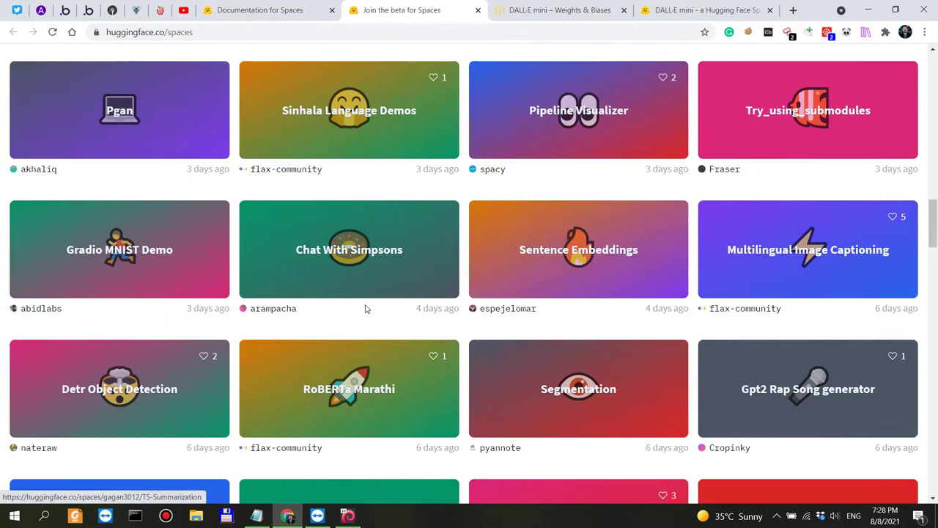
scroll(367, 309, "down", 10)
scroll(366, 308, "up", 11)
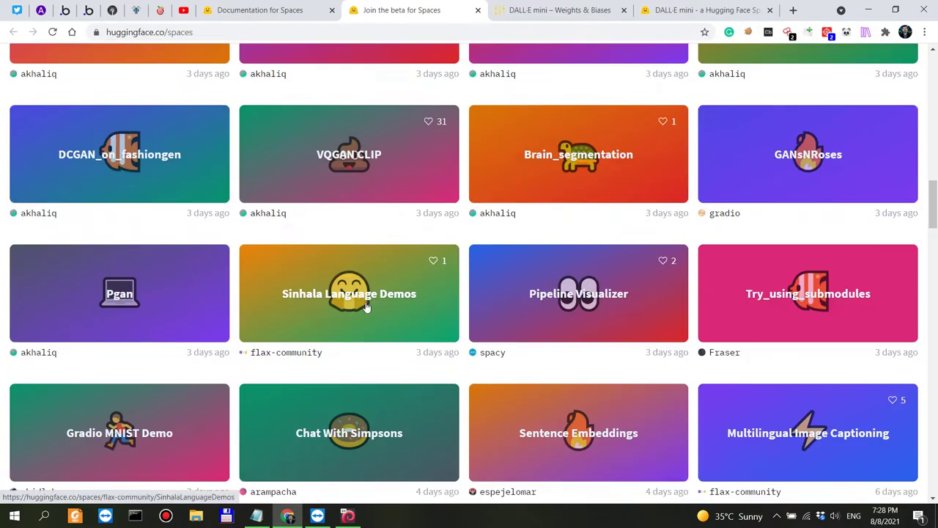
scroll(366, 307, "up", 15)
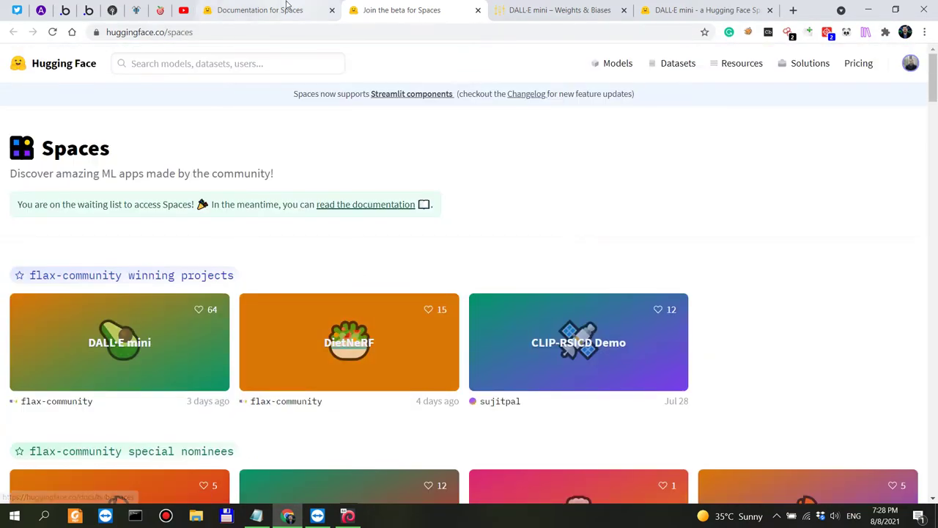
Step: Examine the Spaces documentation, from hosting an ML demo app and creating a Space to hardware limitations and secret management
left_click(287, 7)
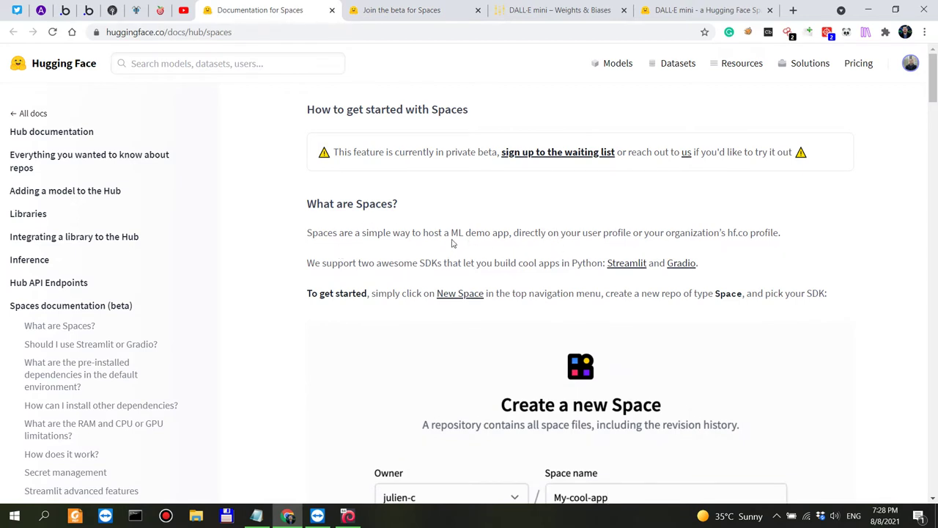
left_click_drag(451, 235, 554, 235)
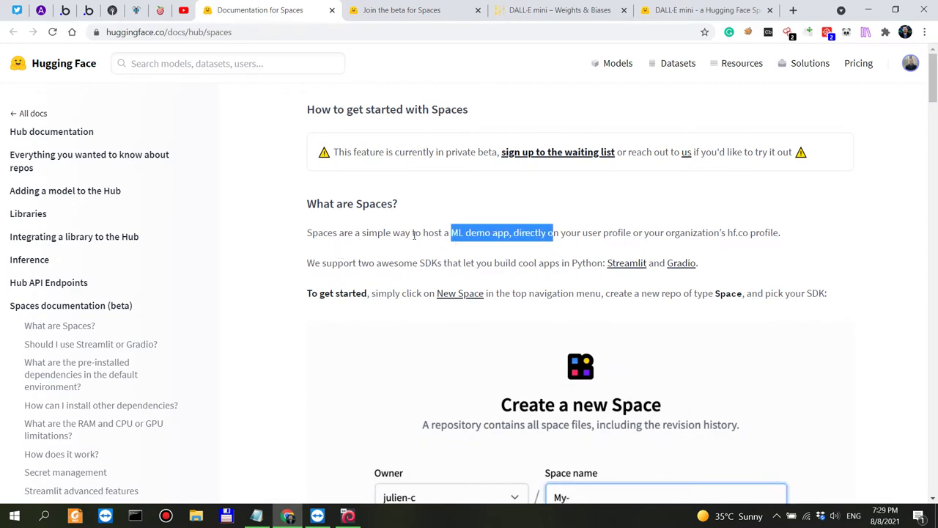
left_click_drag(413, 235, 519, 234)
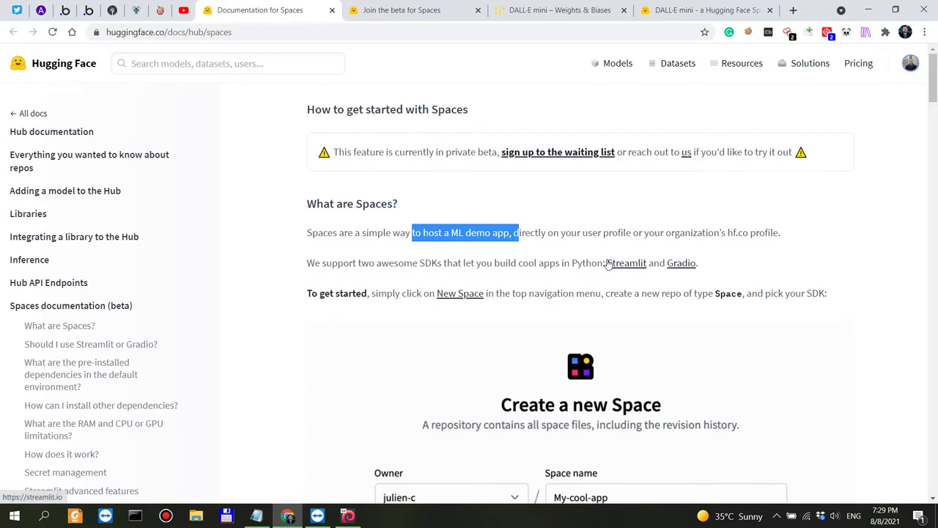
scroll(609, 264, "down", 2)
scroll(609, 263, "down", 7)
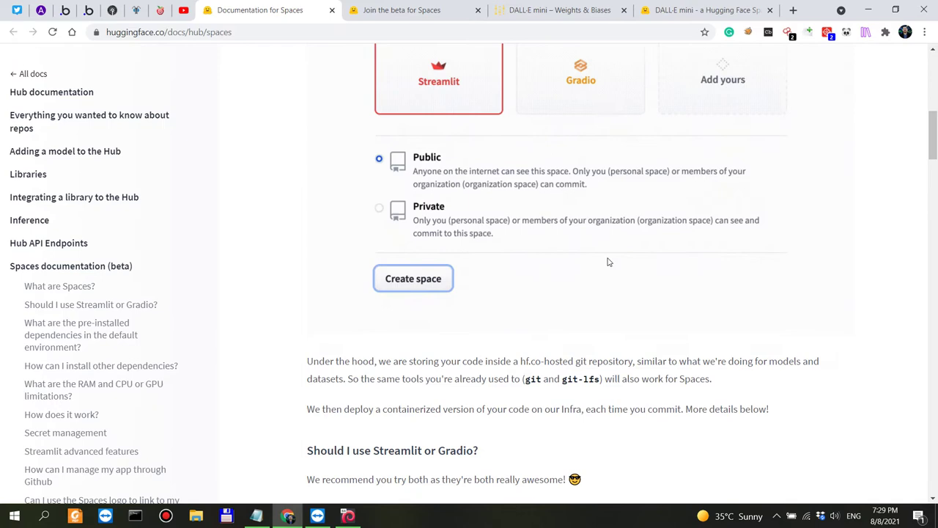
scroll(607, 261, "up", 10)
scroll(608, 258, "down", 3)
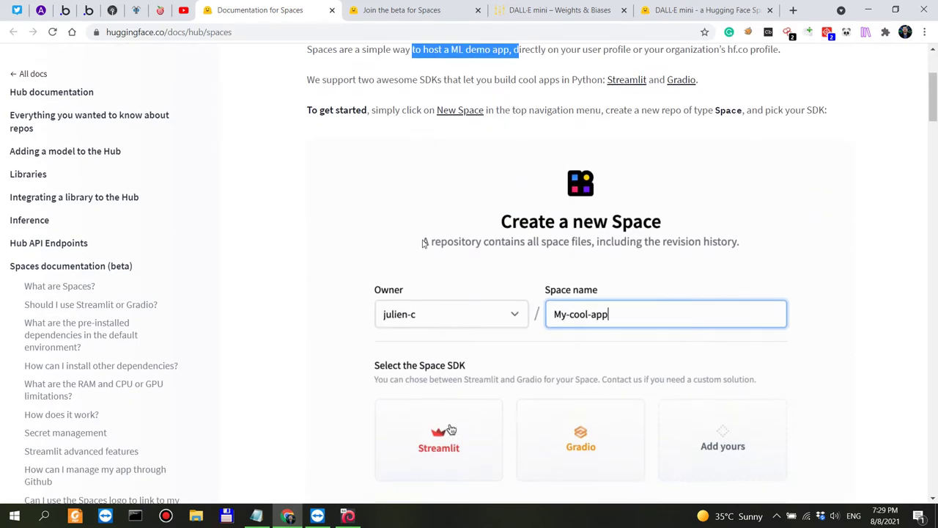
scroll(662, 247, "down", 8)
scroll(662, 247, "down", 4)
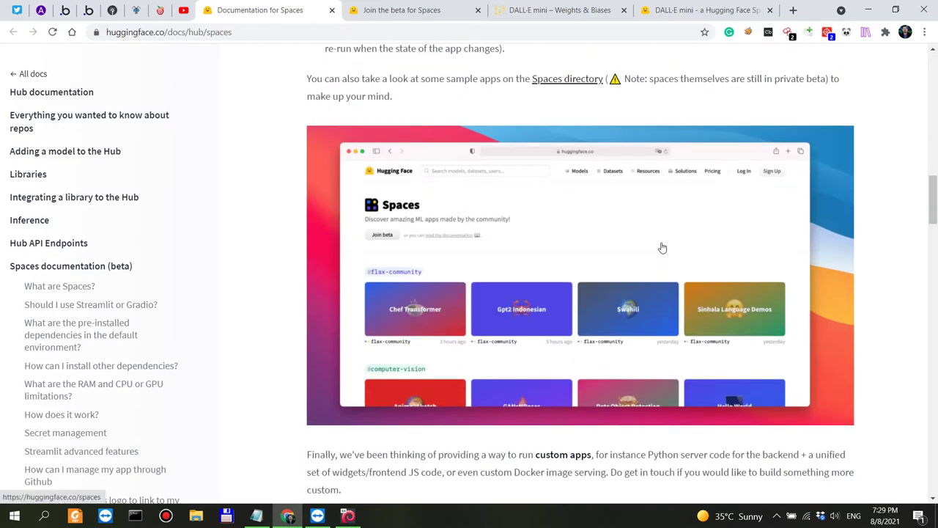
scroll(662, 247, "down", 10)
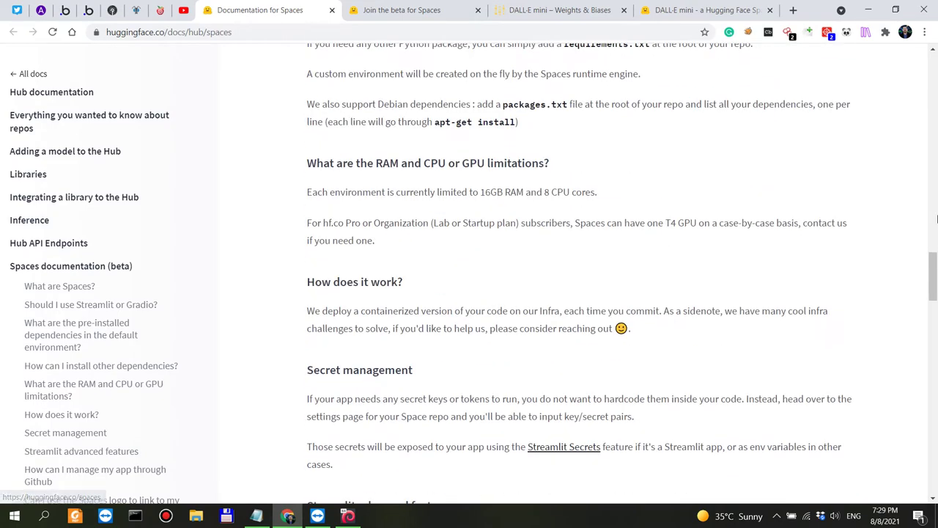
left_click_drag(934, 268, 930, 54)
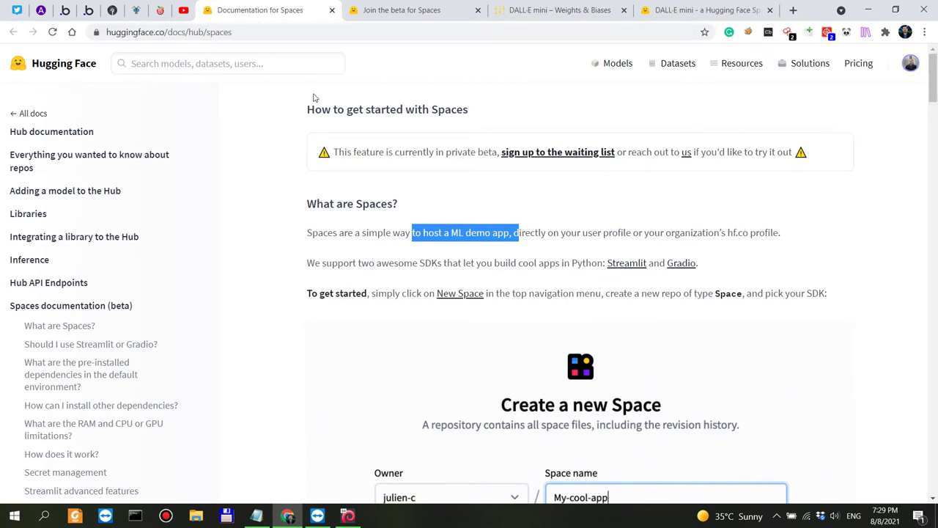
left_click_drag(404, 110, 469, 119)
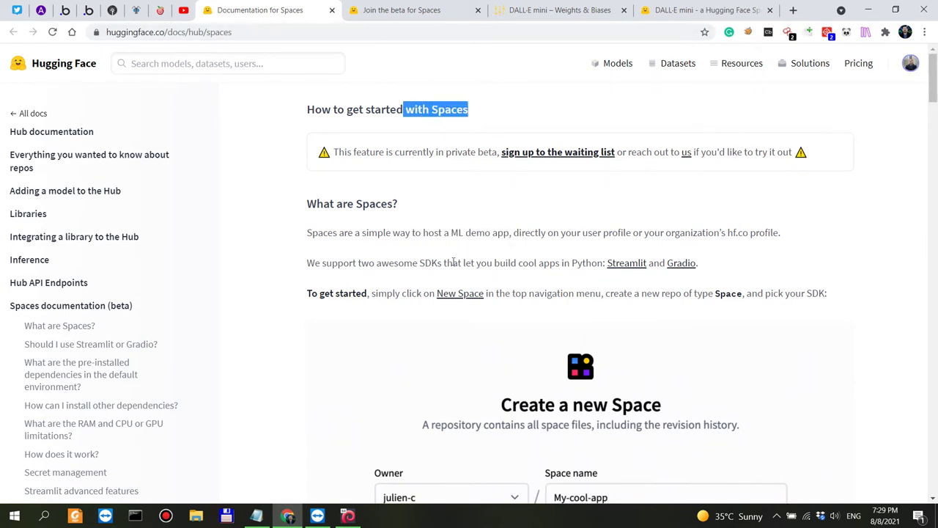
left_click(411, 233)
Step: Go back to the Spaces directory and locate the DALL·E mini app among all running apps
left_click(403, 4)
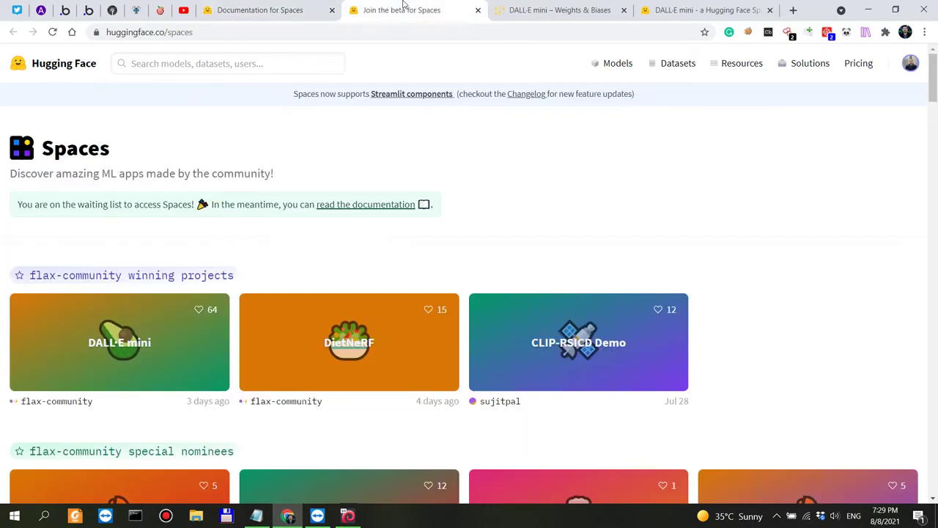
scroll(307, 265, "down", 4)
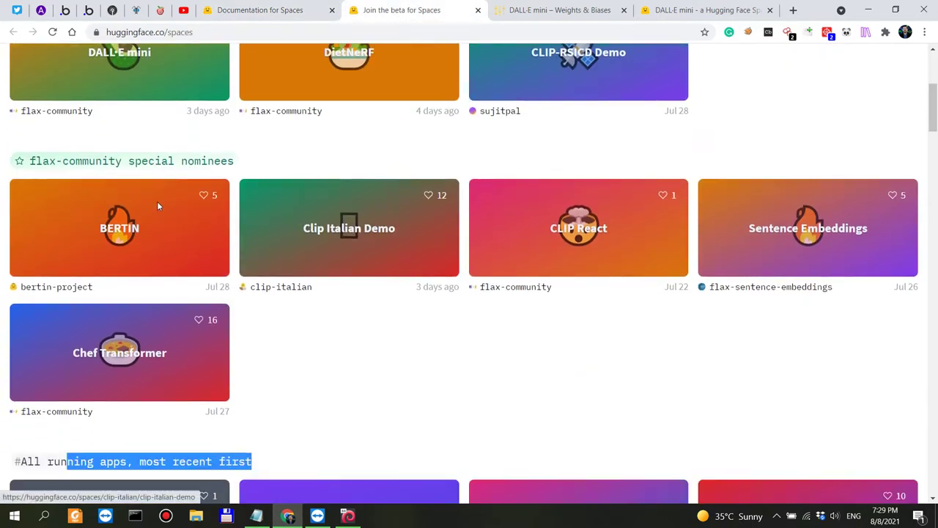
scroll(156, 201, "down", 4)
mouse_move(933, 139)
left_mouse_down()
mouse_move(932, 323)
mouse_move(918, 448)
mouse_move(932, 448)
mouse_move(935, 126)
left_mouse_up()
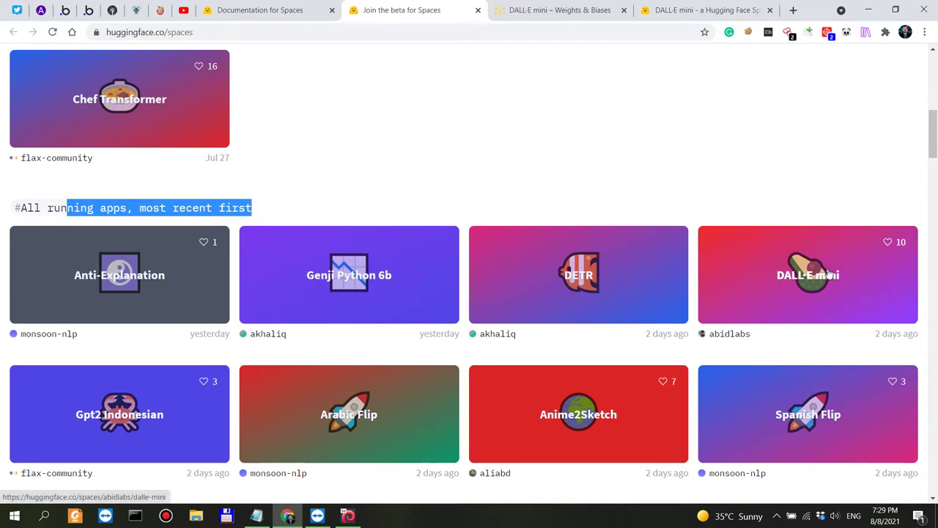
Step: Review the title and summary of the DALL·E mini report on Weights & Biases and dismiss its cookie notice
left_click(583, 12)
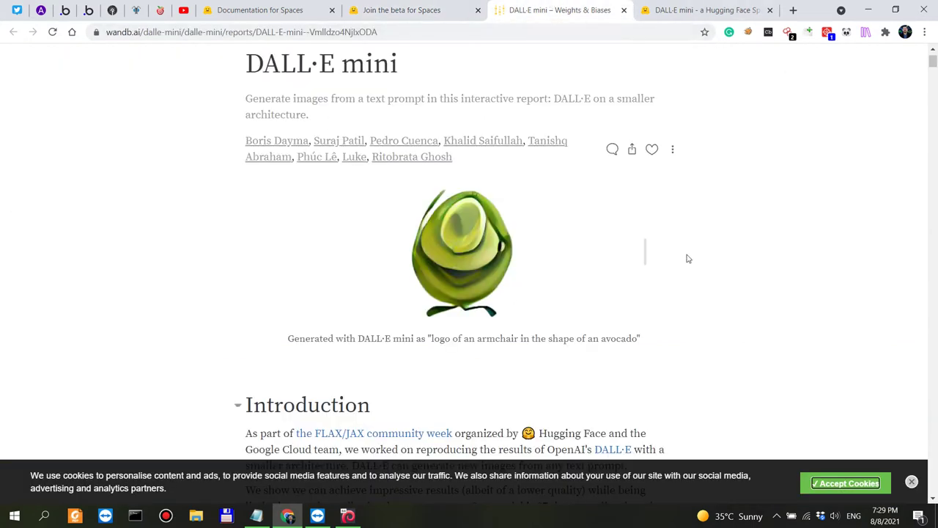
scroll(192, 309, "up", 1)
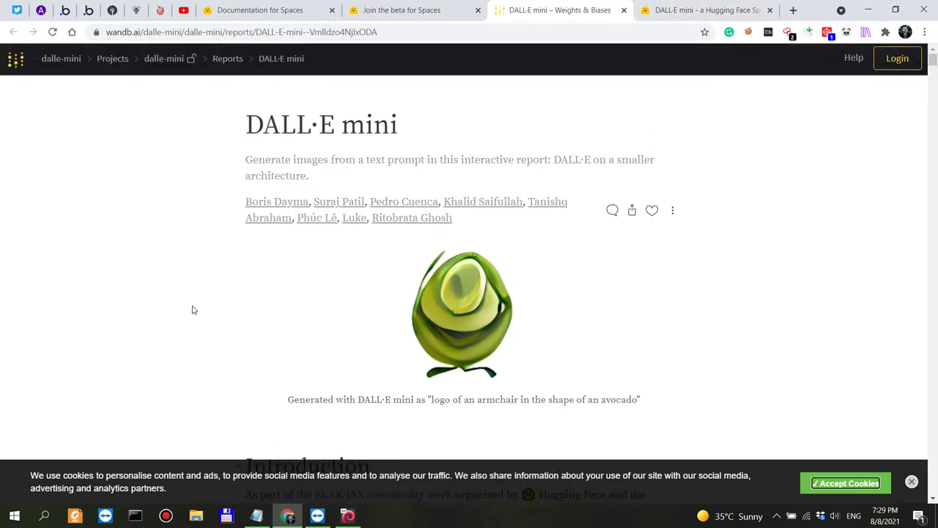
left_click_drag(247, 157, 370, 150)
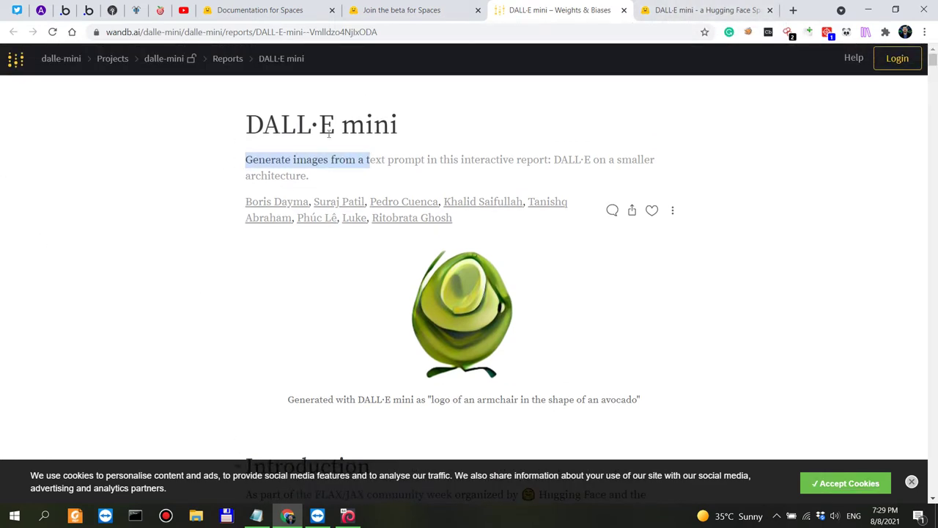
left_click(323, 172)
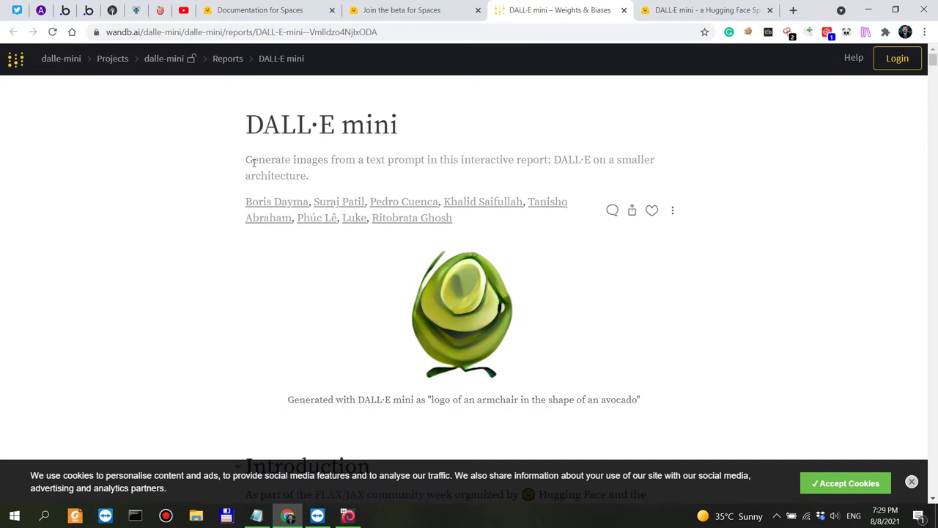
left_click_drag(251, 113, 400, 117)
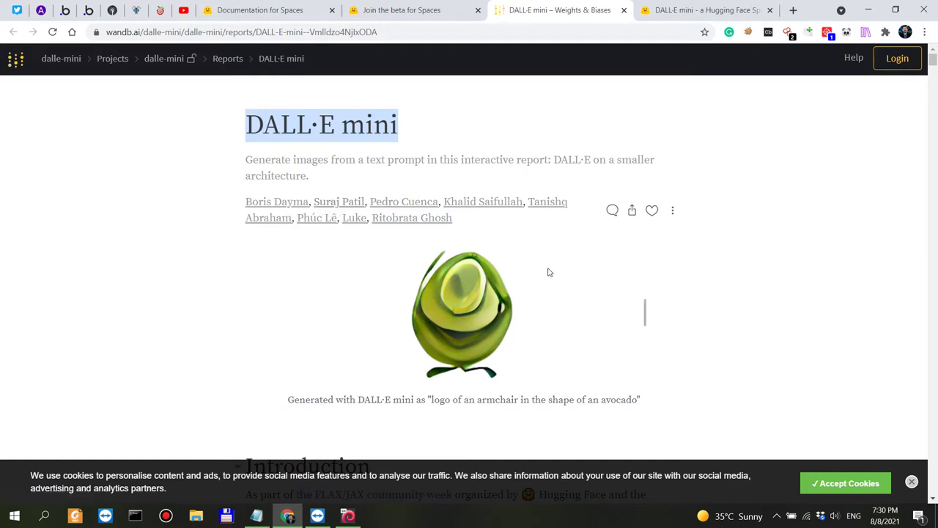
left_click(912, 481)
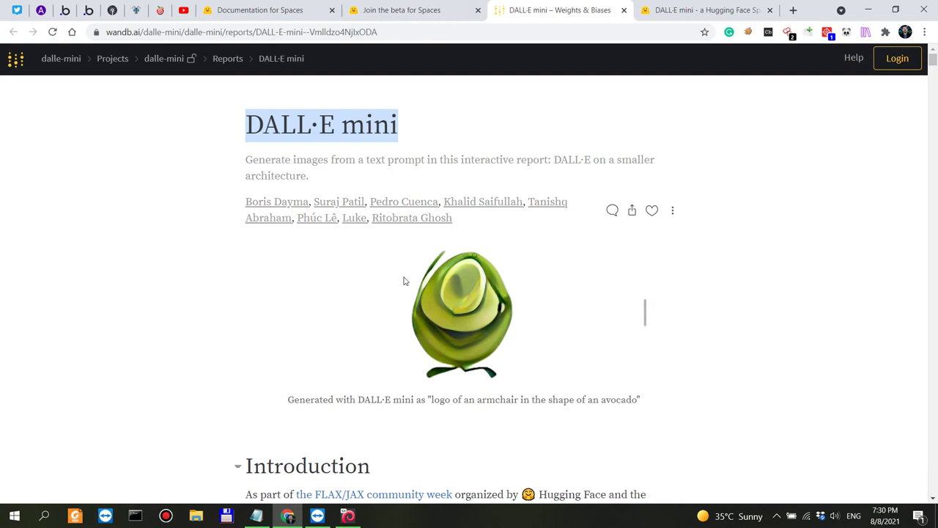
Step: Examine the DALL·E mini report, from the introduction and the avocado armchair demo images to the model architecture and its training and inference pipelines
left_click(204, 212)
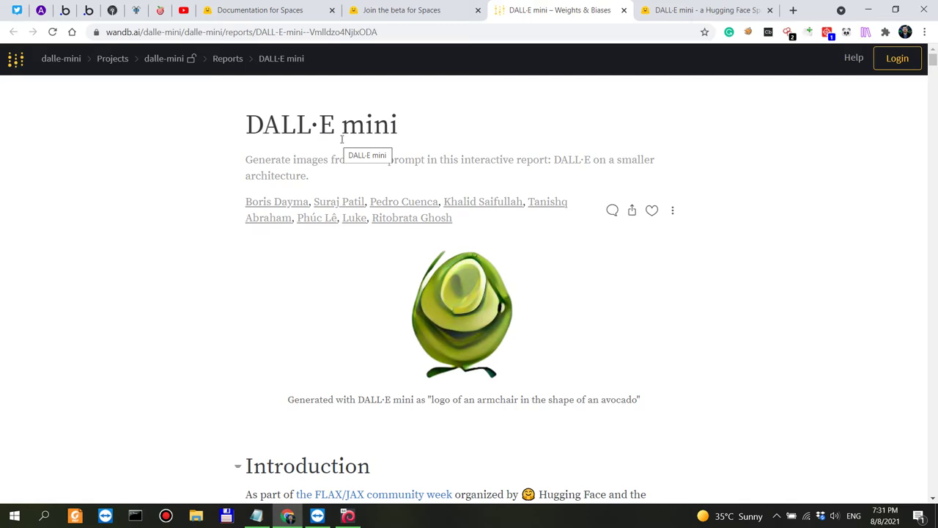
scroll(196, 398, "down", 4)
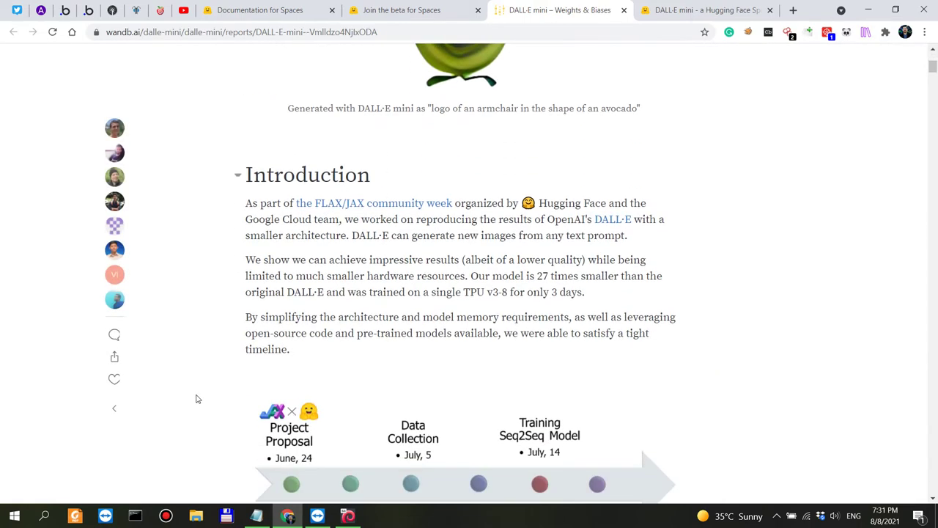
scroll(198, 396, "down", 8)
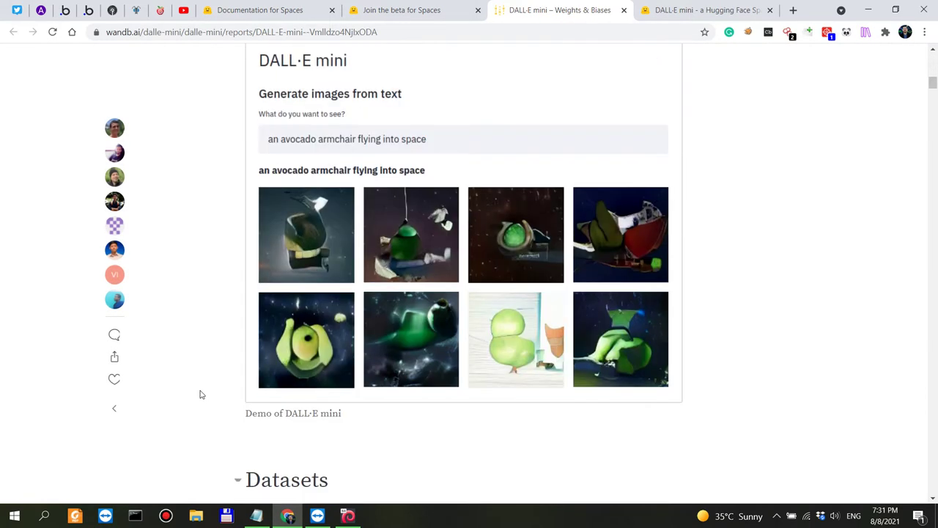
scroll(201, 394, "down", 2)
scroll(200, 394, "up", 3)
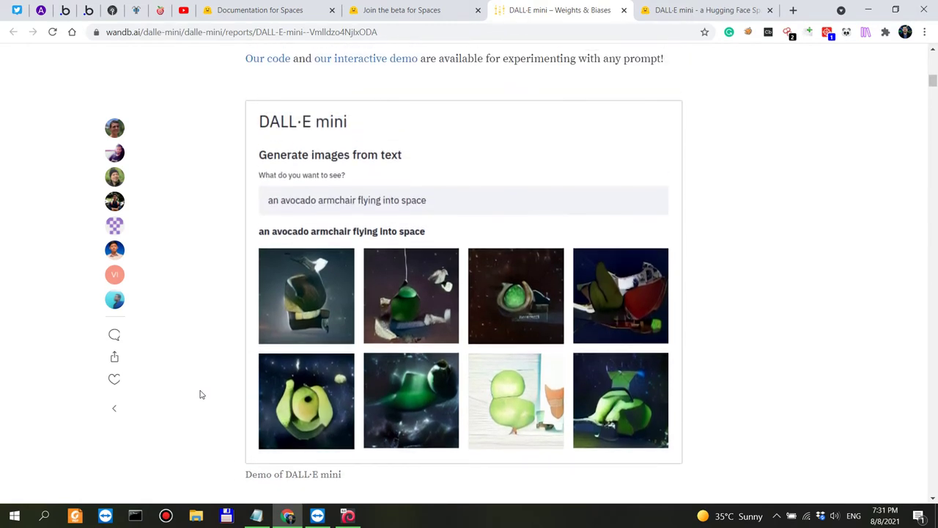
scroll(200, 394, "down", 3)
scroll(200, 395, "up", 3)
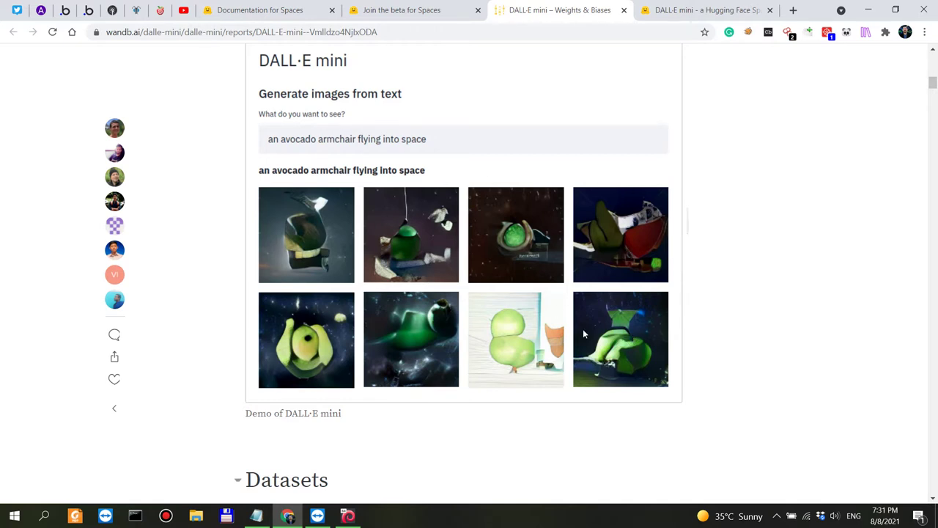
scroll(579, 326, "down", 2)
scroll(576, 323, "up", 3)
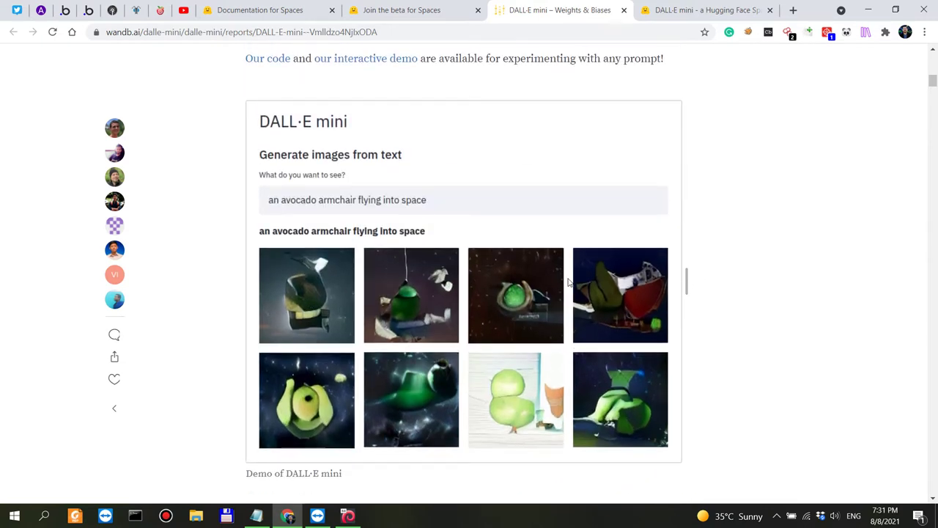
scroll(555, 287, "down", 1)
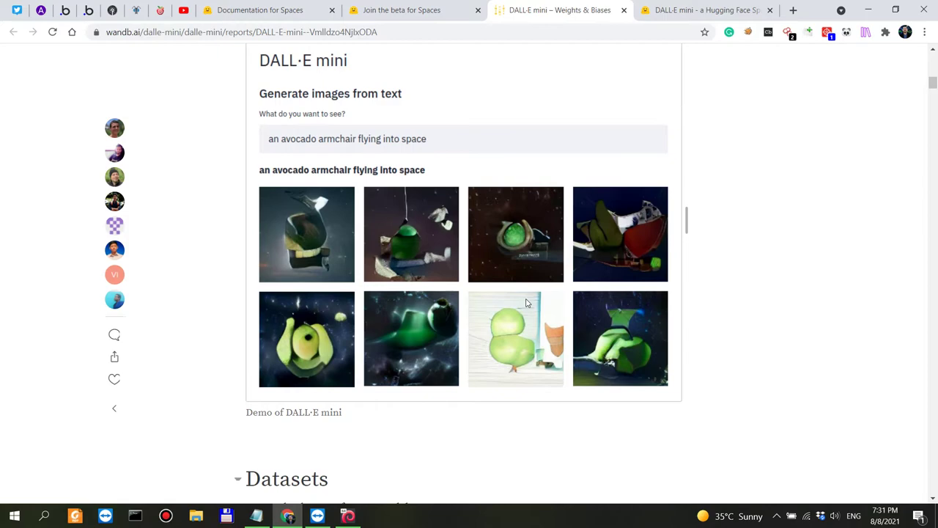
scroll(525, 303, "down", 8)
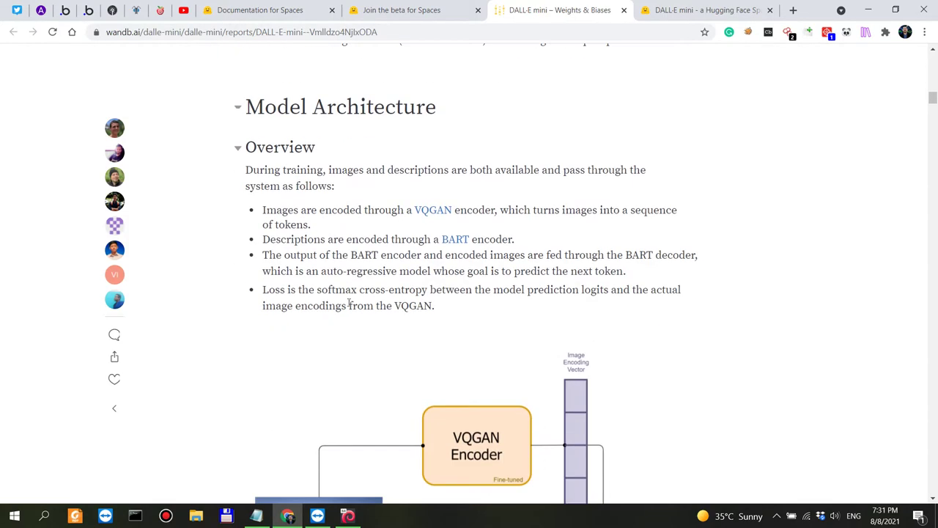
scroll(349, 305, "down", 8)
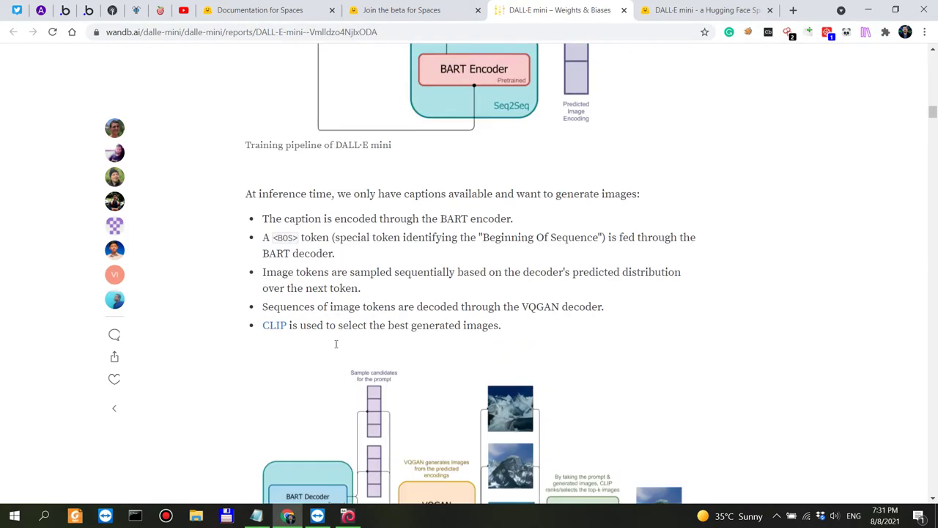
scroll(335, 343, "down", 8)
mouse_move(934, 136)
left_mouse_down()
mouse_move(933, 156)
mouse_move(933, 126)
left_mouse_up()
Step: Search the Spaces directory page for "dall" and go to the DALL·E mini match among all running apps
left_click(707, 9)
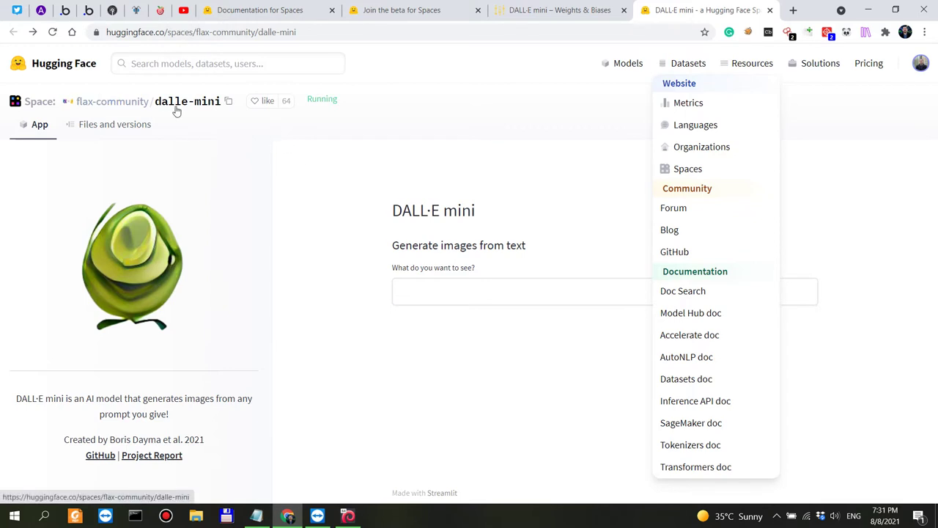
left_click(413, 12)
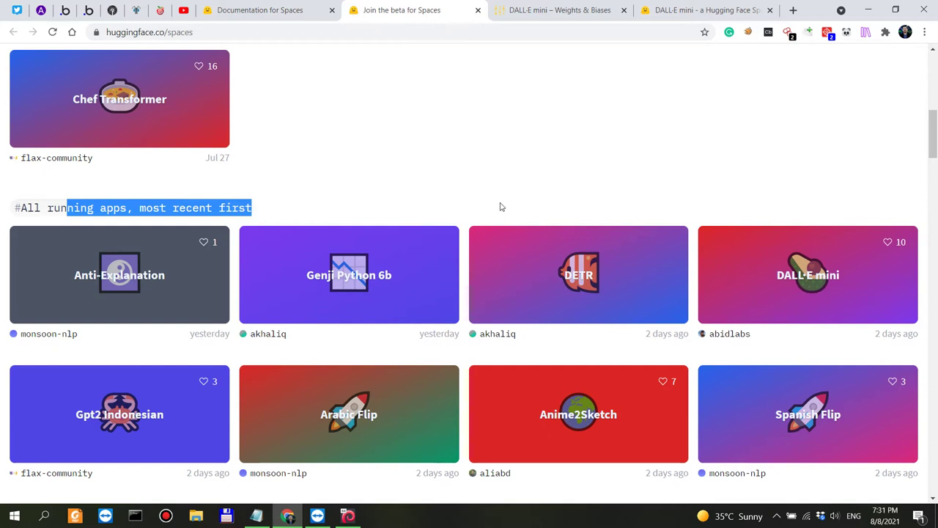
key("ctrl+f")
type("dall")
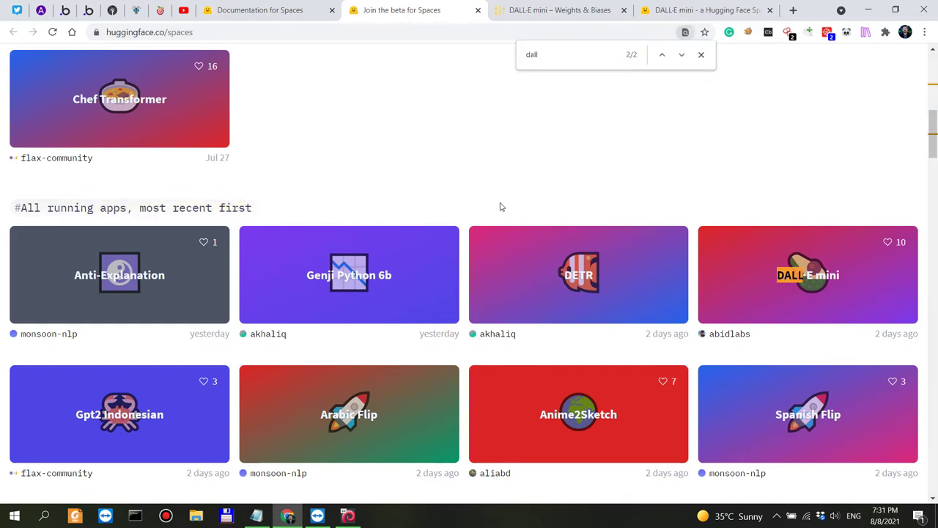
type("-e")
key("BackSpace")
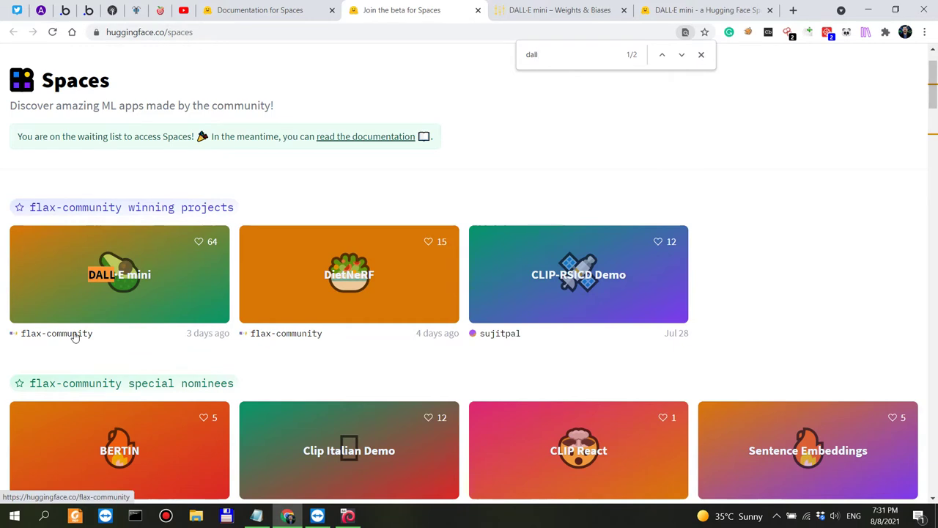
scroll(444, 275, "down", 2)
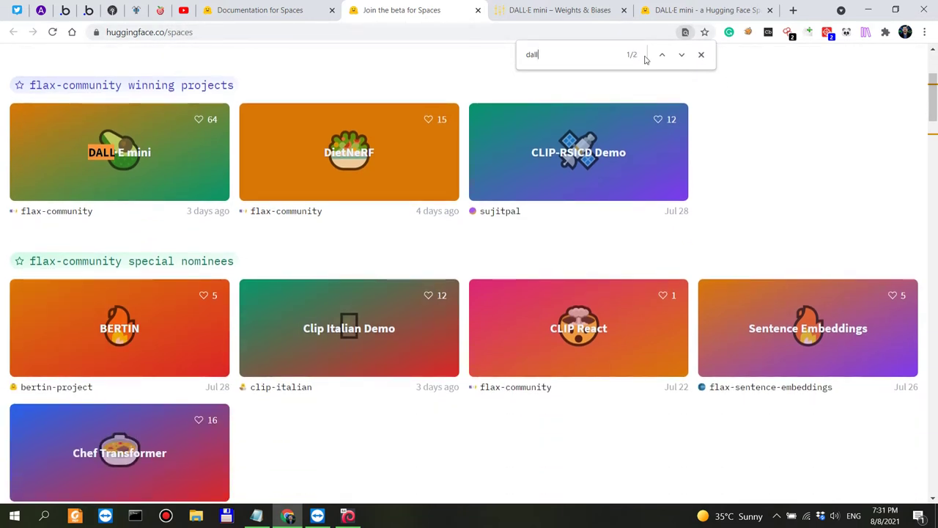
left_click(680, 55)
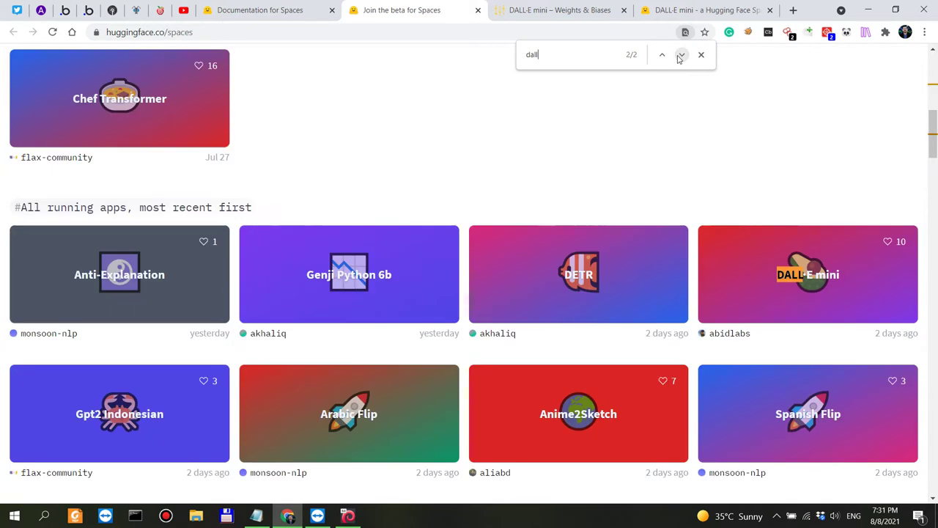
Step: Open the profile of the author of the DALL·E mini app in a new tab and place that tab last
right_click(733, 334)
left_click(759, 338)
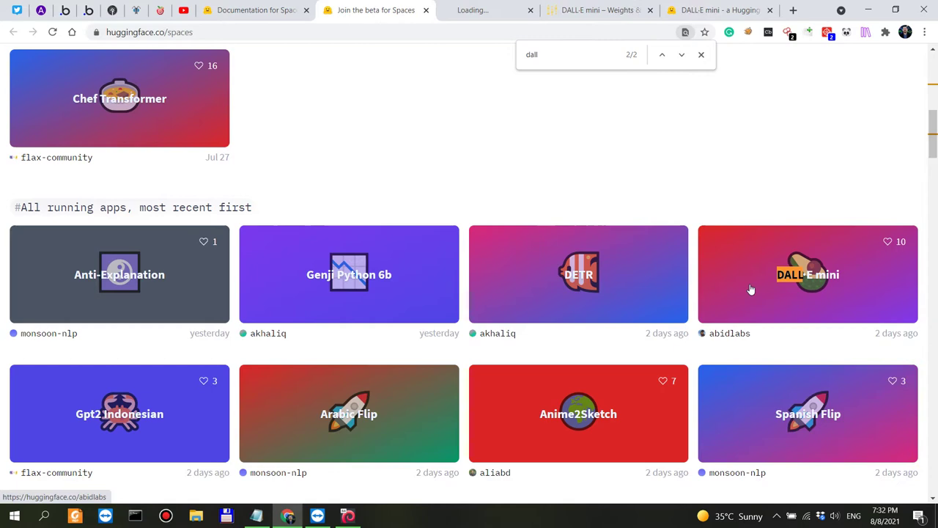
left_click_drag(484, 9, 718, 5)
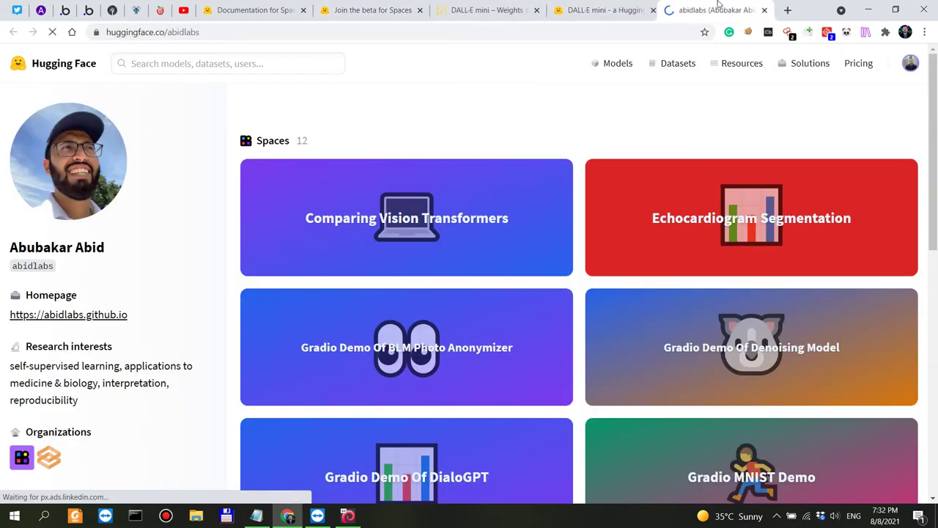
Step: Return to the flax-community DALL·E mini Space, backing out of the datasets page to clear the open menu
left_click(601, 10)
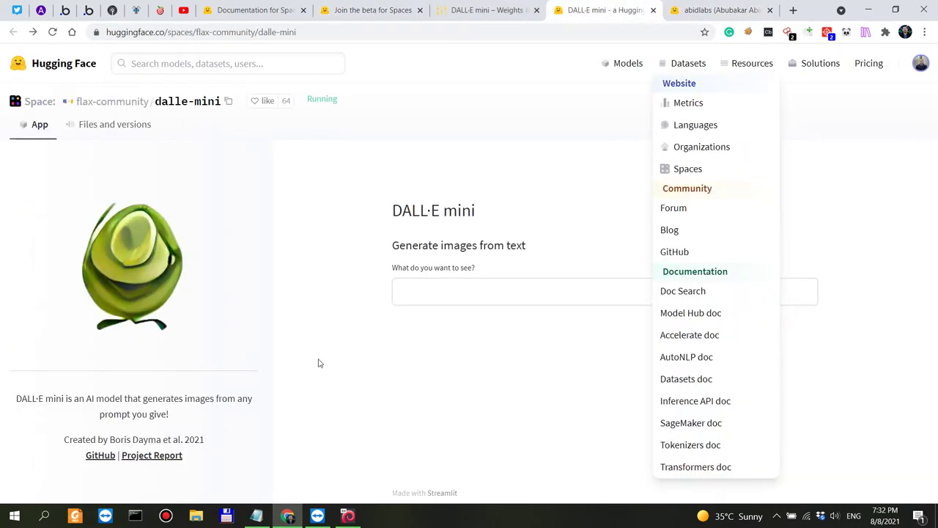
left_click(683, 63)
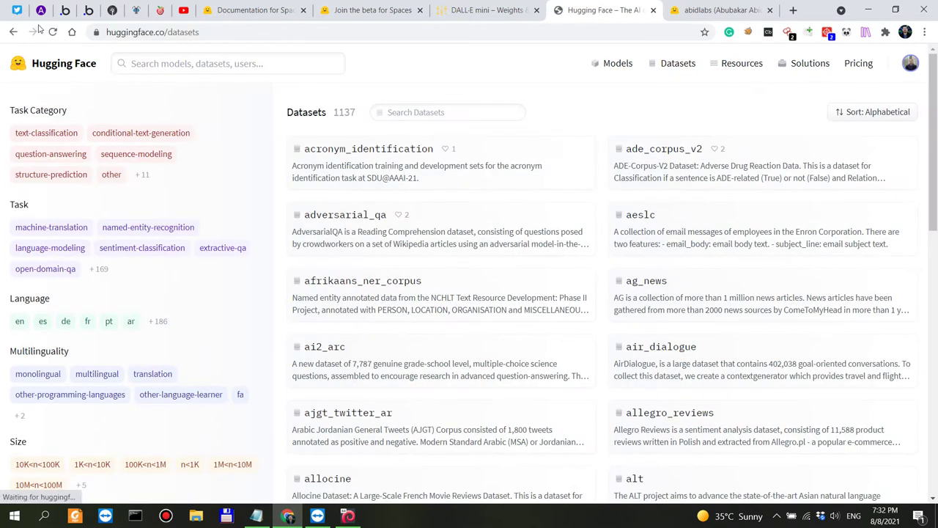
left_click(13, 32)
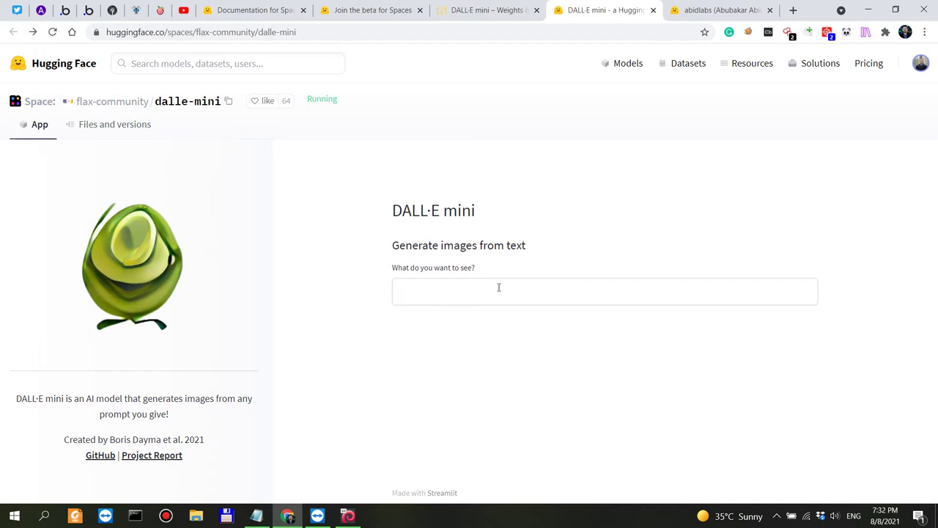
Step: Enter "vividly green meadow with sheep" as the image prompt, correcting the misspelled last word with the suggested spelling
type("meadow")
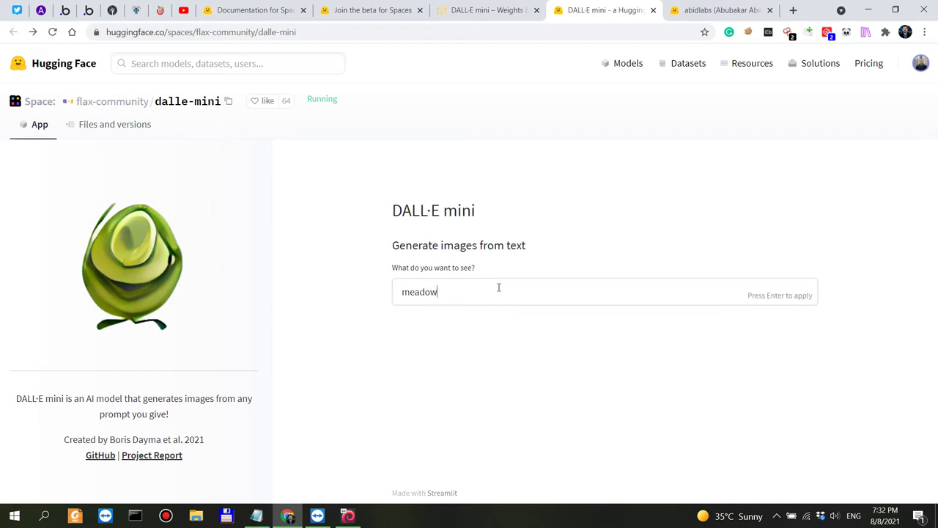
key("ctrl+a")
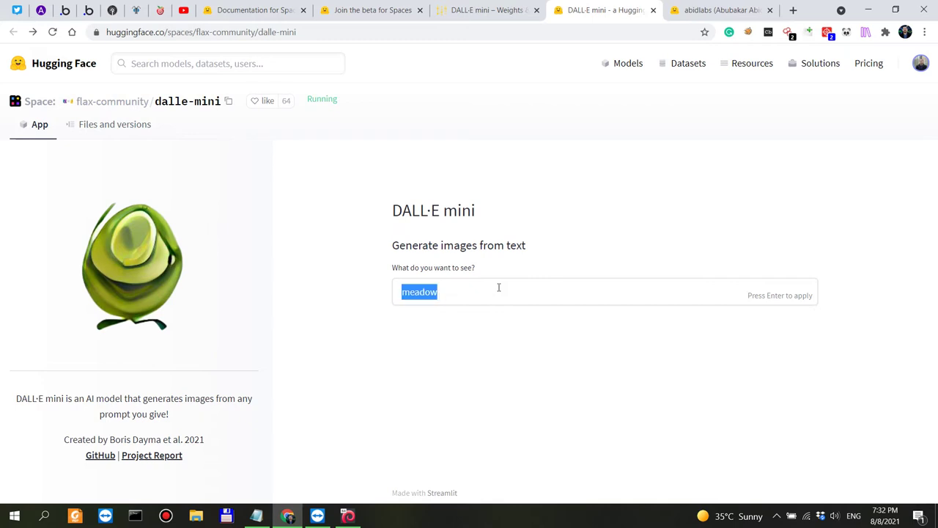
type("vividly")
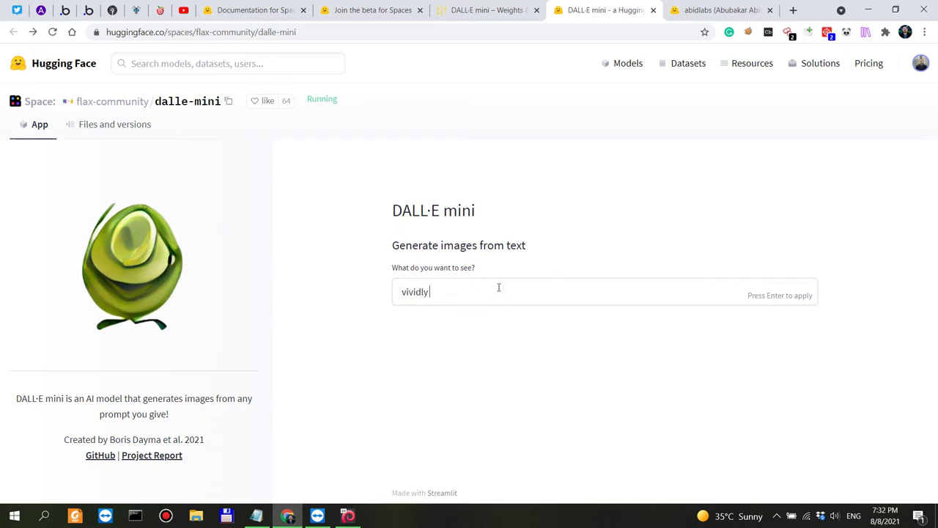
type(" green meadow with sheeps")
key("ctrl+a")
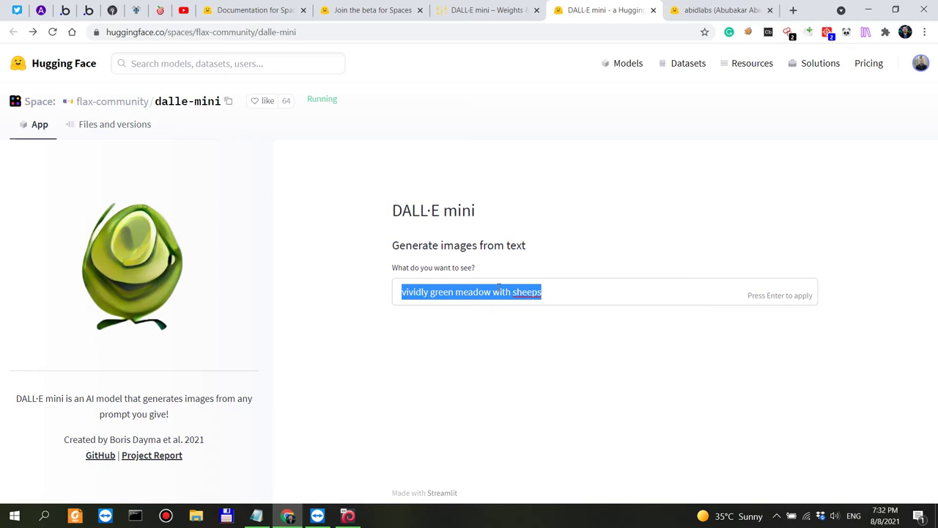
left_click(630, 291)
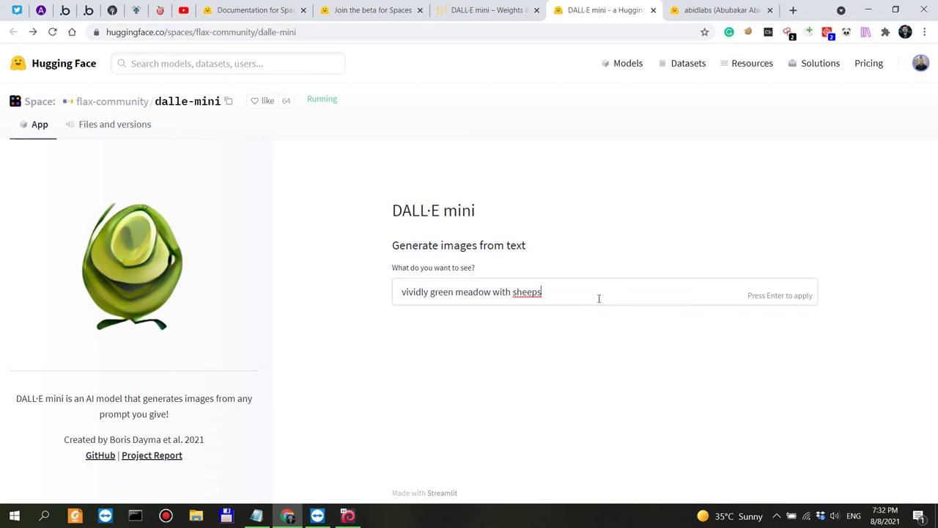
right_click(527, 291)
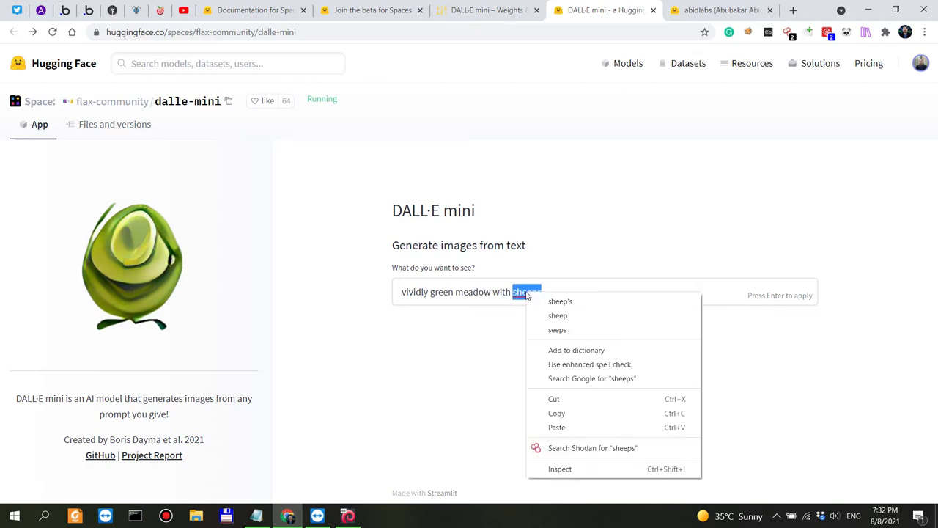
left_click(558, 315)
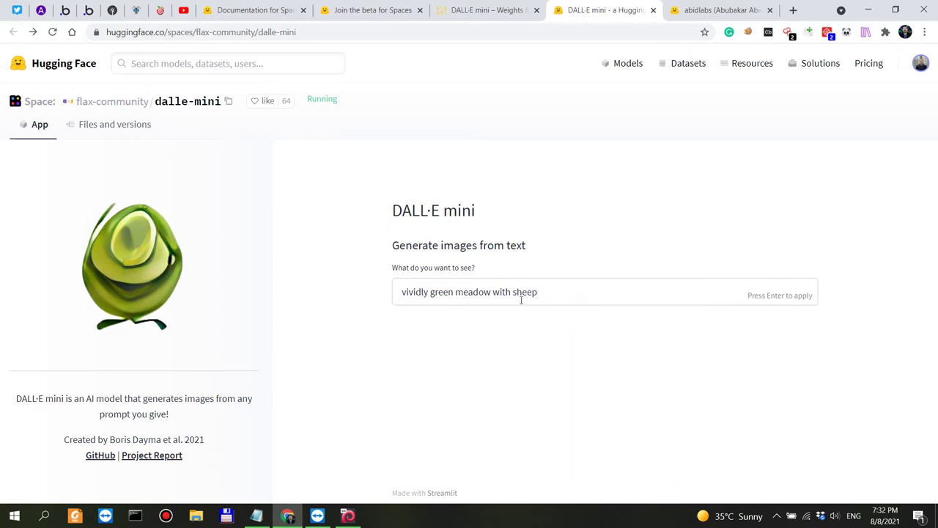
Step: Copy the whole meadow prompt and start generating images from it in the flax-community Space
triple_click(552, 297)
key("ctrl+c")
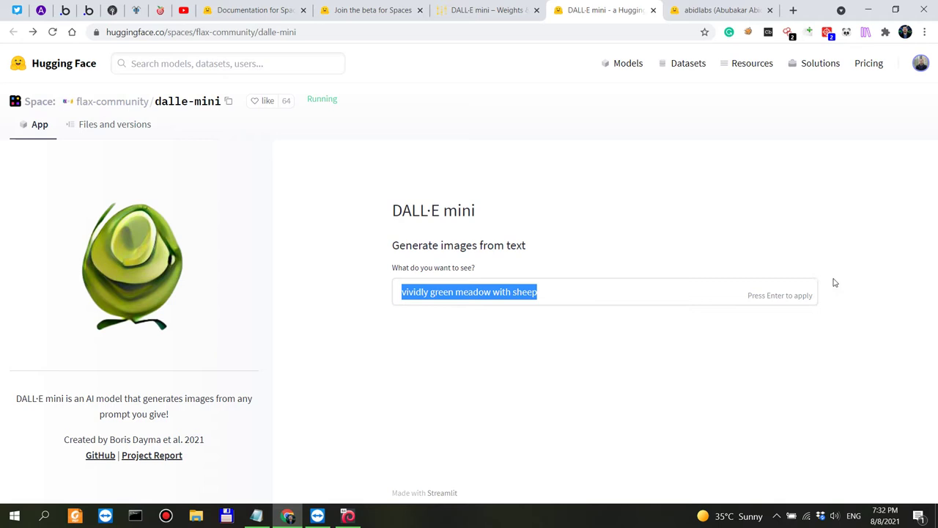
left_click(525, 292)
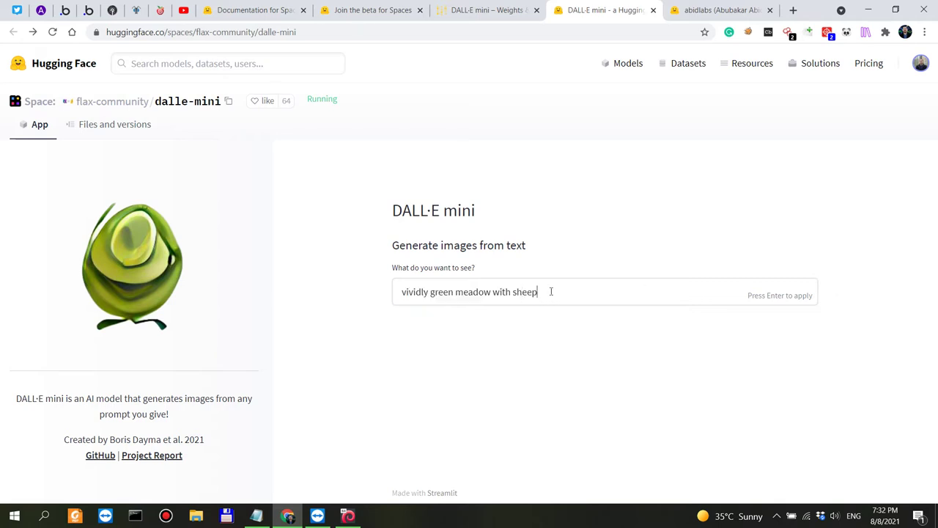
key("Return")
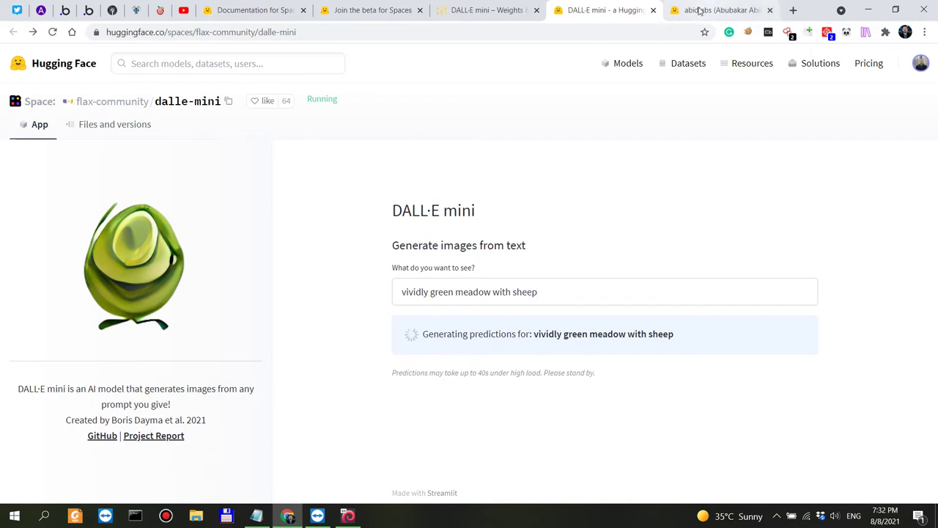
Step: Open the DALL·E mini Space from the app author's profile
left_click(700, 9)
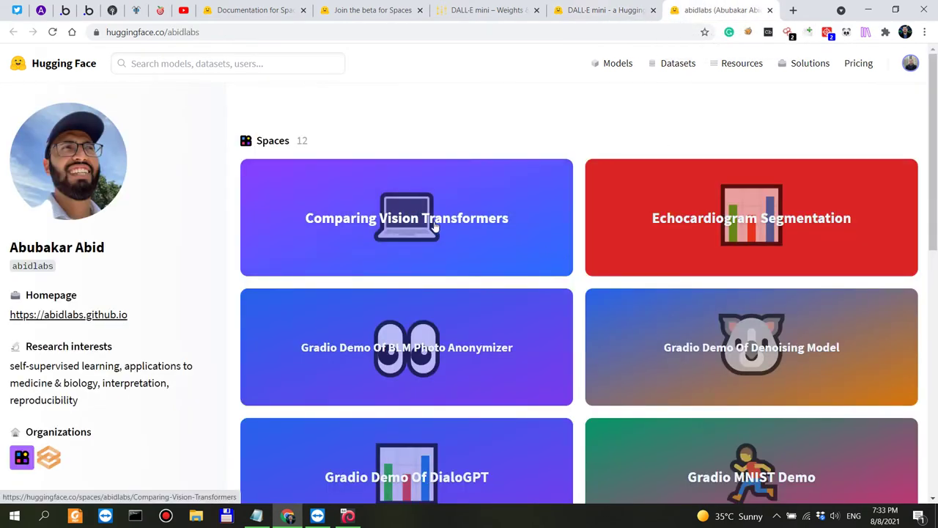
scroll(729, 270, "down", 7)
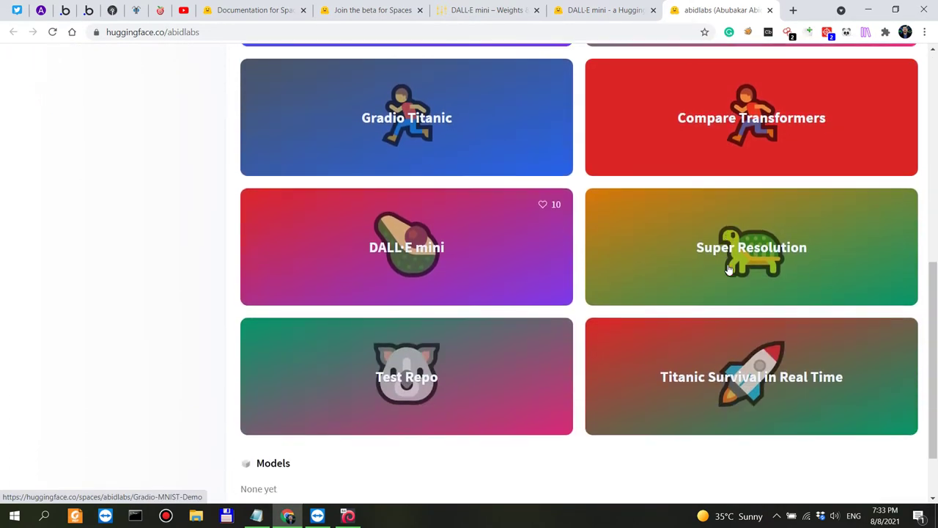
left_click(483, 244)
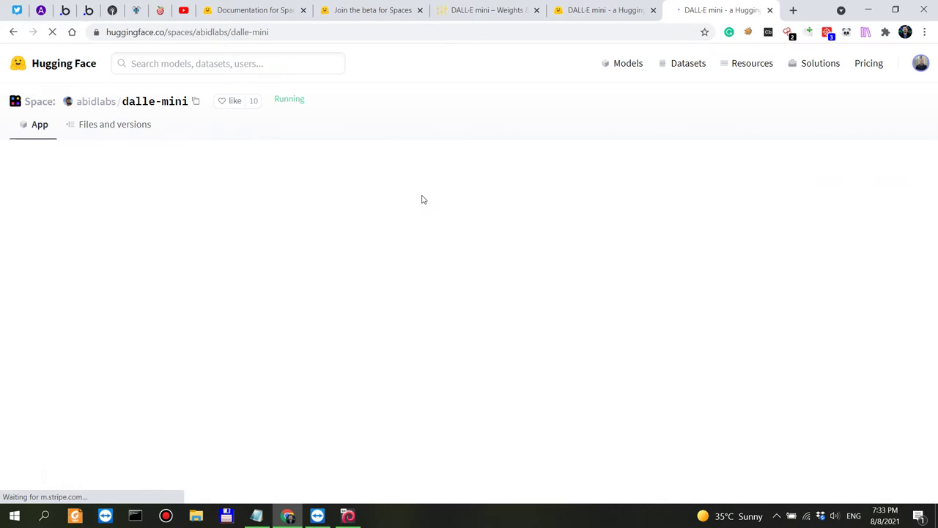
Step: Paste the prompt "vividly green meadow with sheep" into this second DALL·E mini demo and submit it
left_click(335, 241)
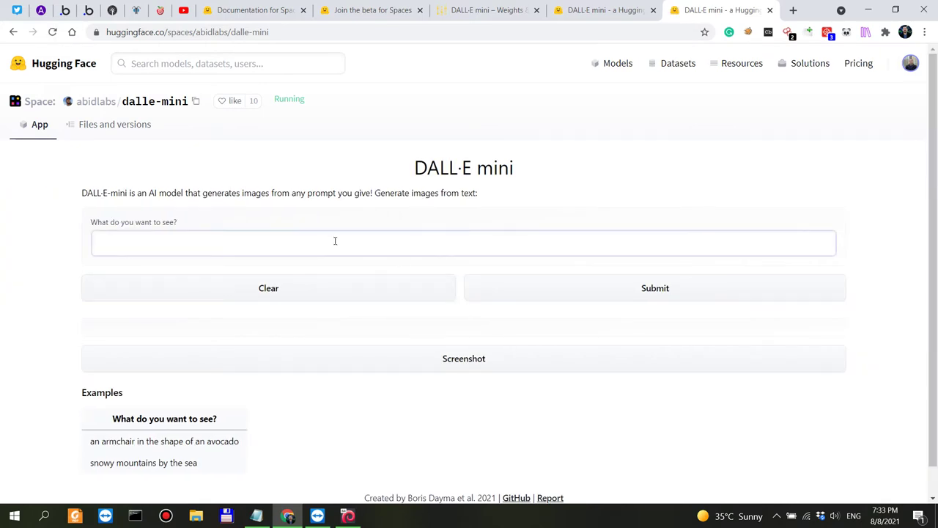
key("ctrl+v")
left_click(668, 293)
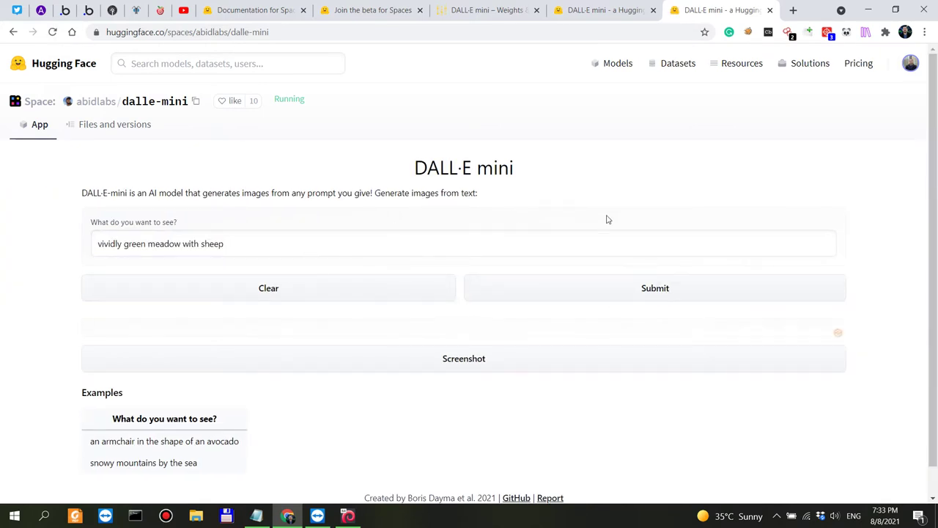
Step: Check both DALL·E mini Spaces for results and examine the meadow images generated in the flax-community Space
left_click(605, 16)
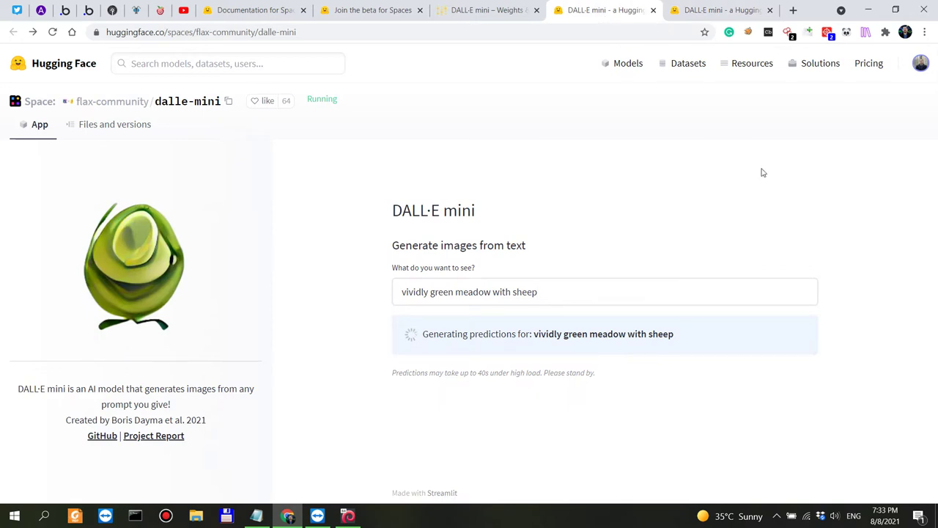
left_click(718, 9)
left_click(598, 8)
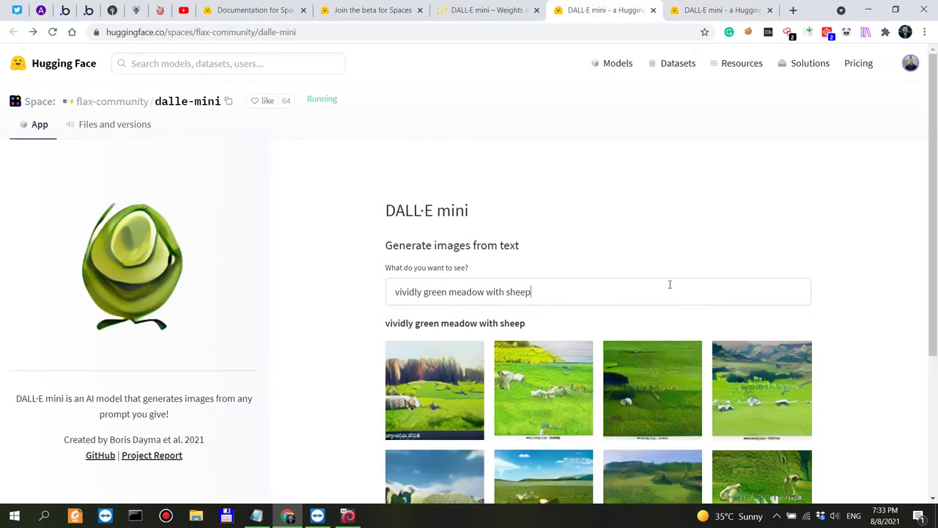
scroll(669, 284, "down", 4)
scroll(669, 288, "up", 1)
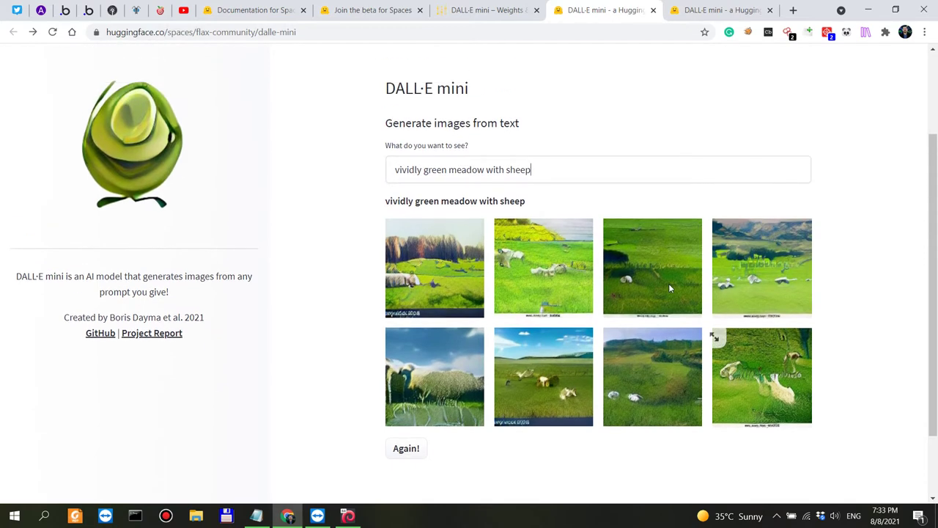
scroll(668, 288, "up", 3)
left_click(718, 9)
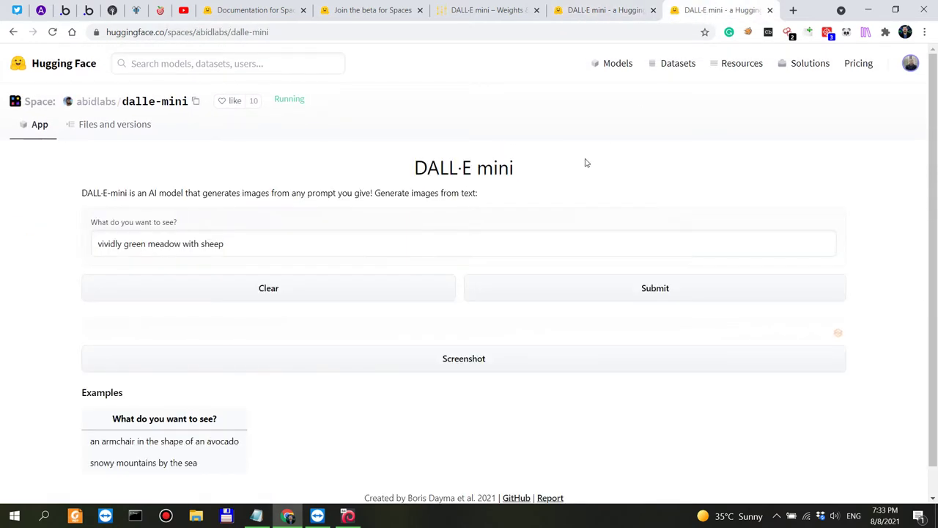
Step: Return to the DALL·E mini Weights & Biases report and read its introduction about reproducing OpenAI's DALL·E
left_click(560, 9)
left_click(513, 11)
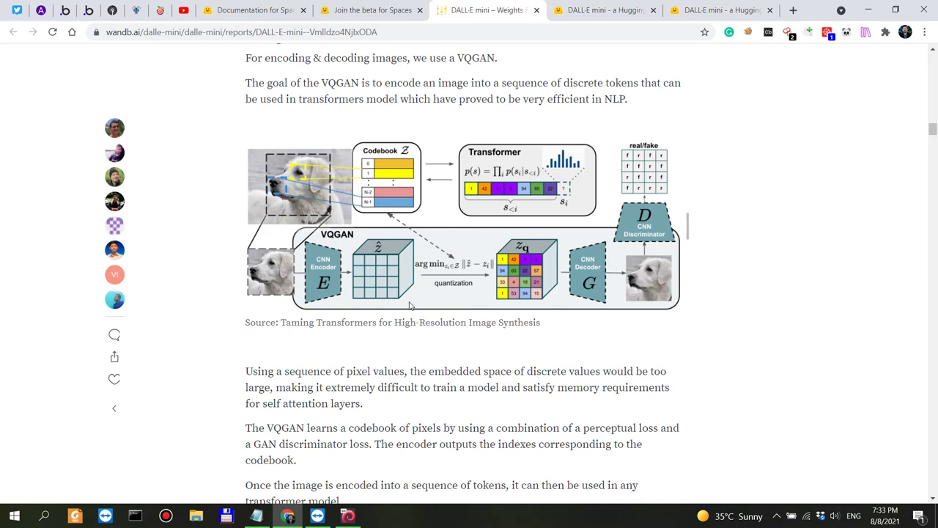
scroll(614, 271, "up", 20)
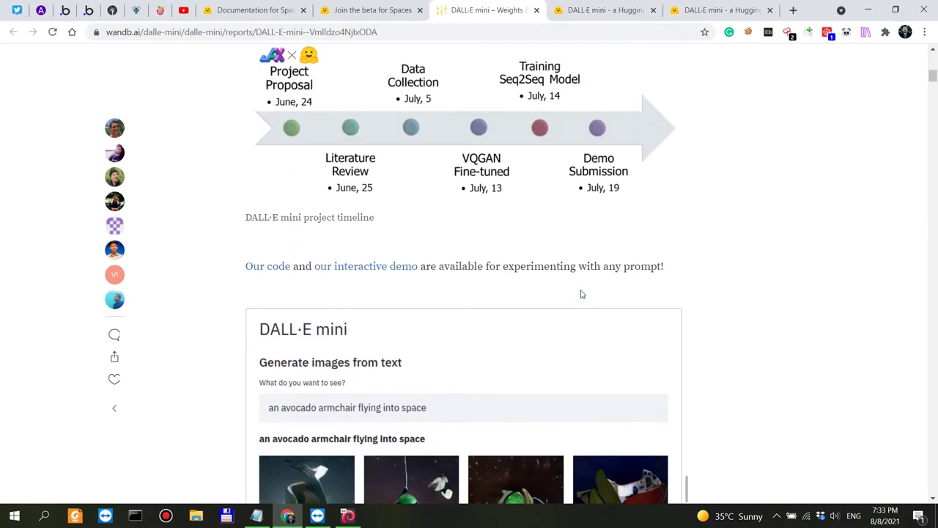
scroll(582, 293, "up", 10)
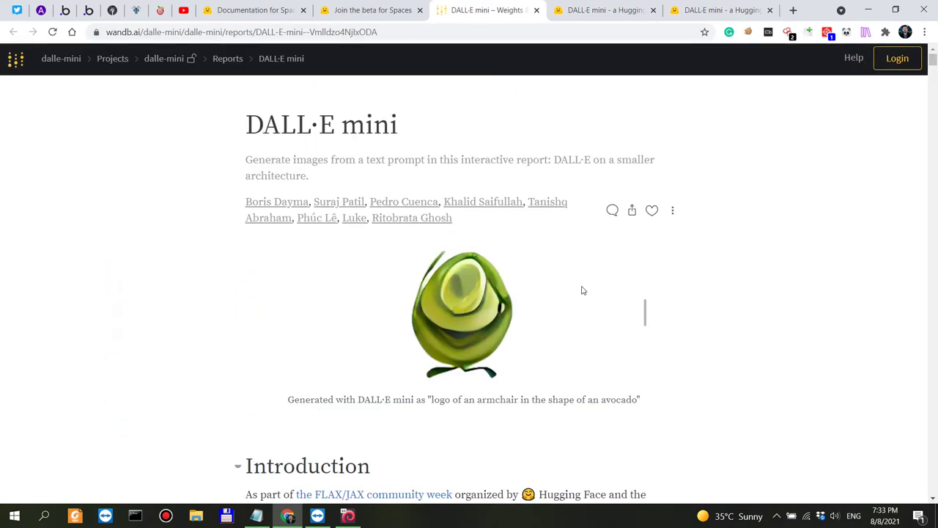
scroll(580, 290, "down", 7)
scroll(568, 286, "up", 5)
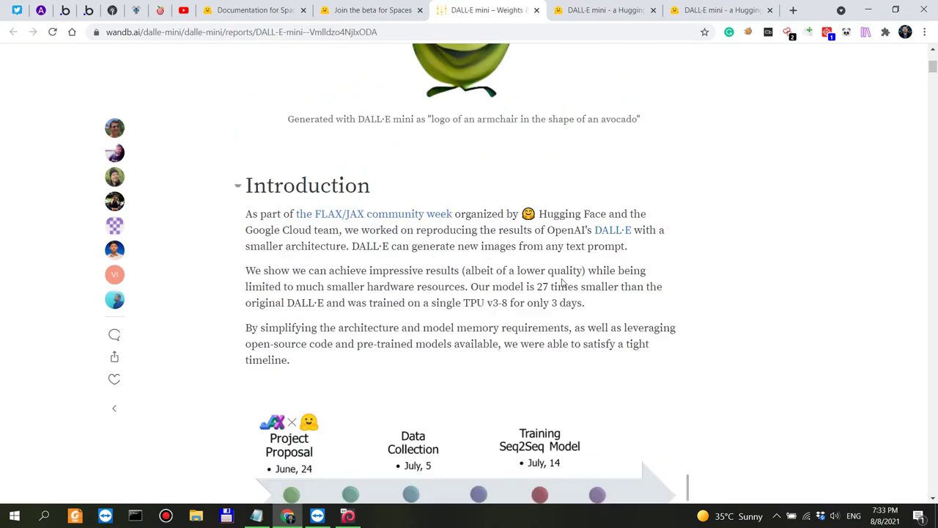
scroll(542, 272, "up", 2)
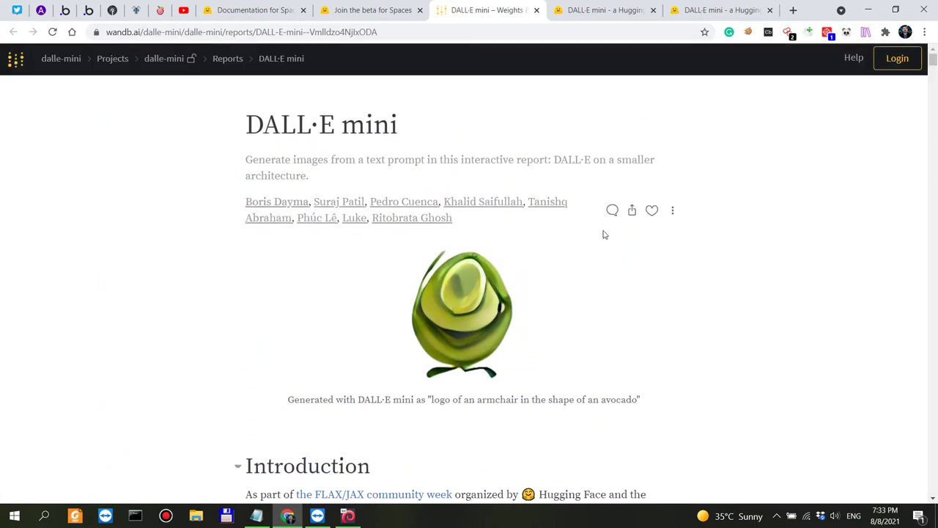
scroll(519, 330, "down", 1)
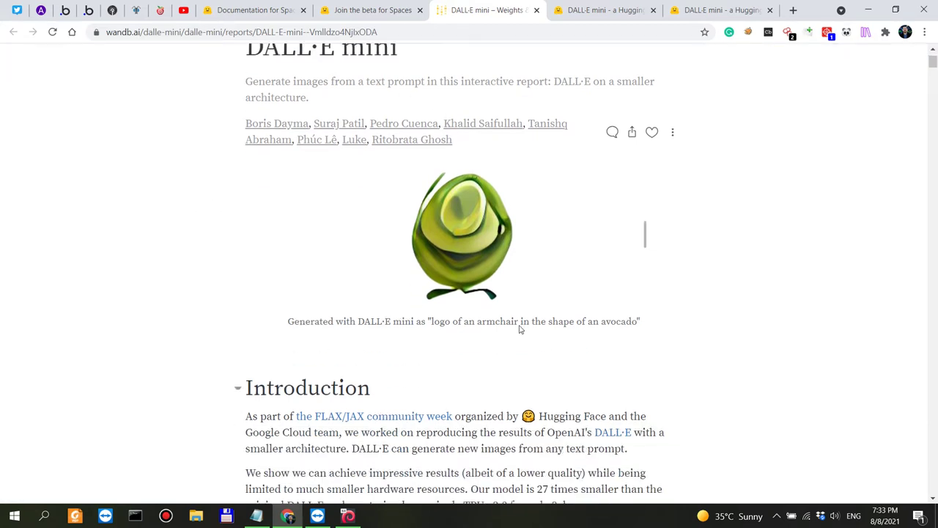
scroll(518, 330, "down", 2)
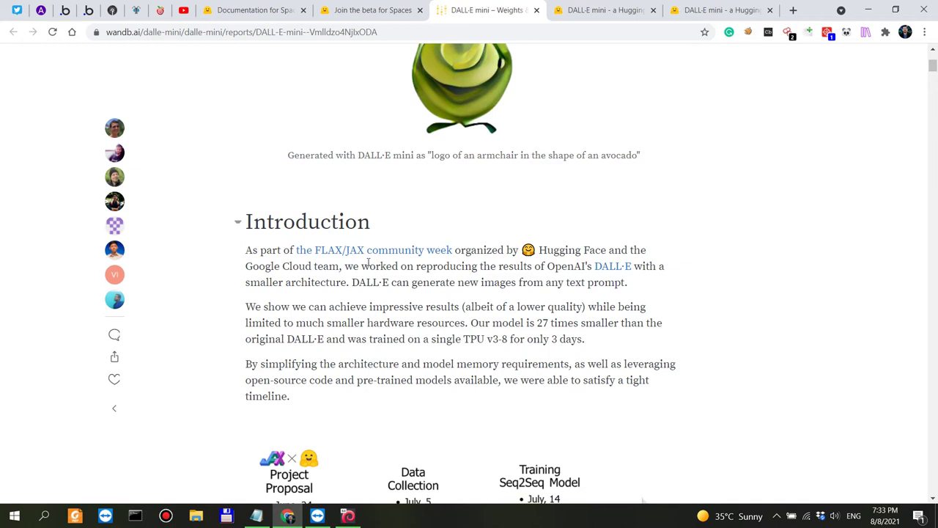
left_click_drag(369, 262, 592, 265)
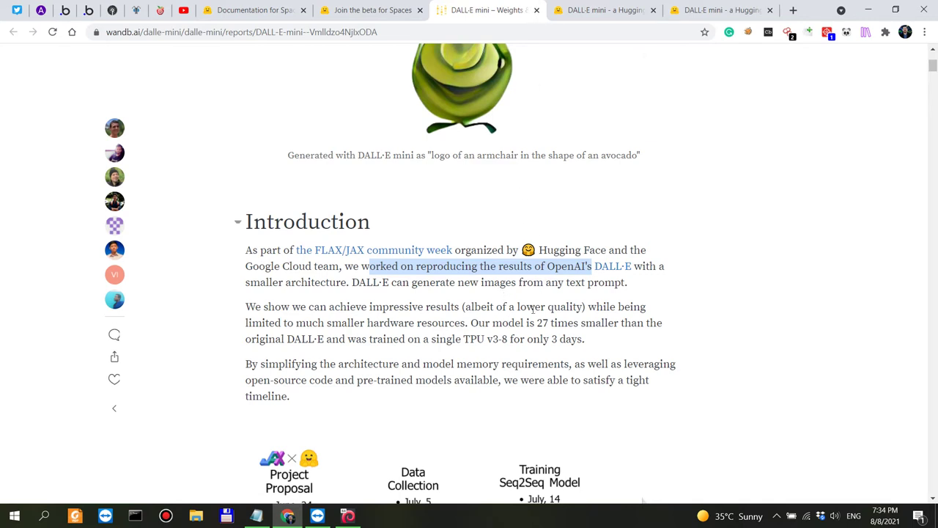
left_click(533, 309)
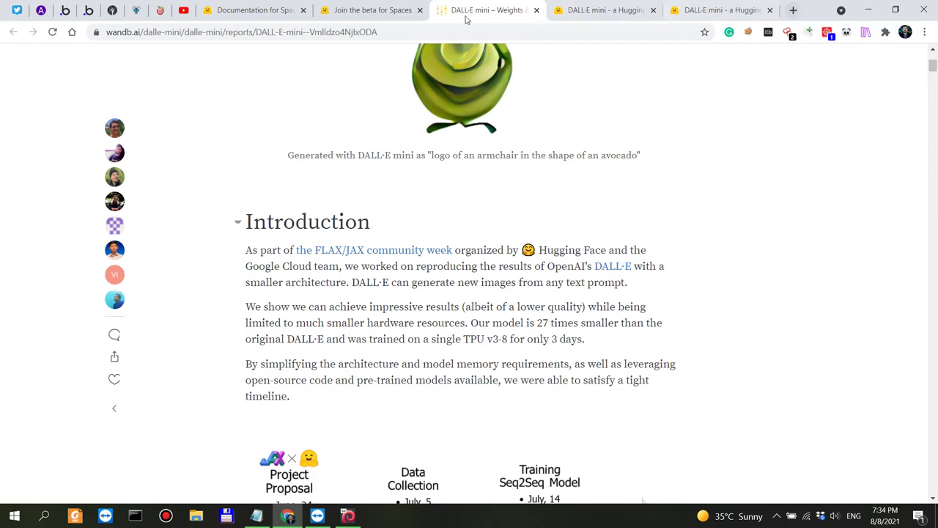
Step: Search Google for "clip vgan" in a new browser tab and look through the results
left_click(792, 10)
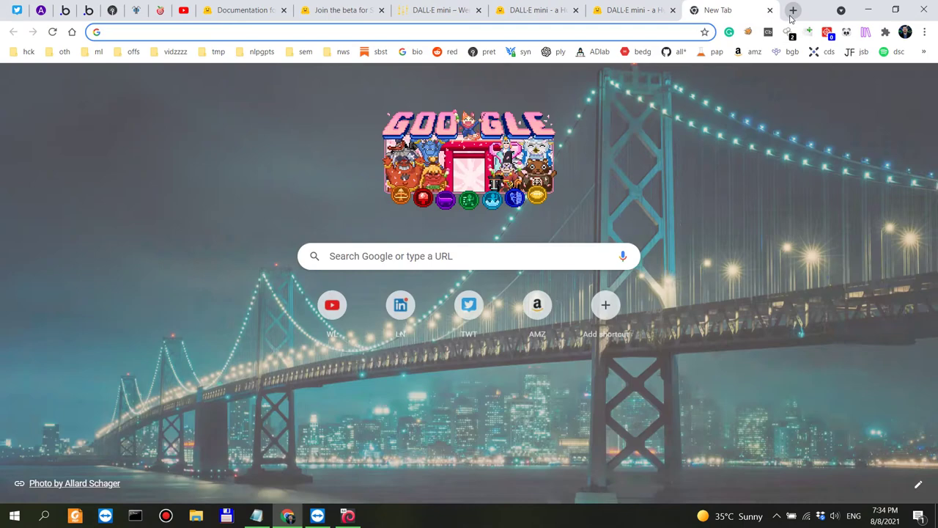
type("clip")
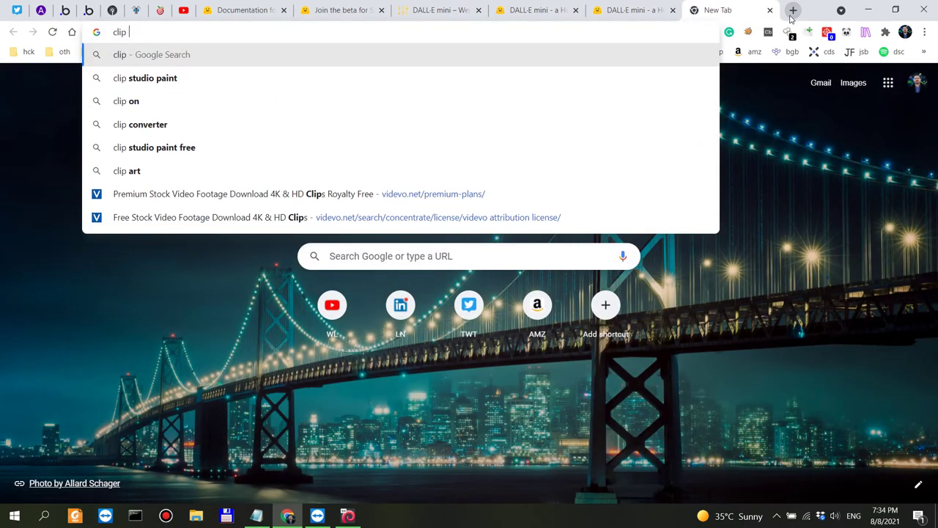
type(" vgan")
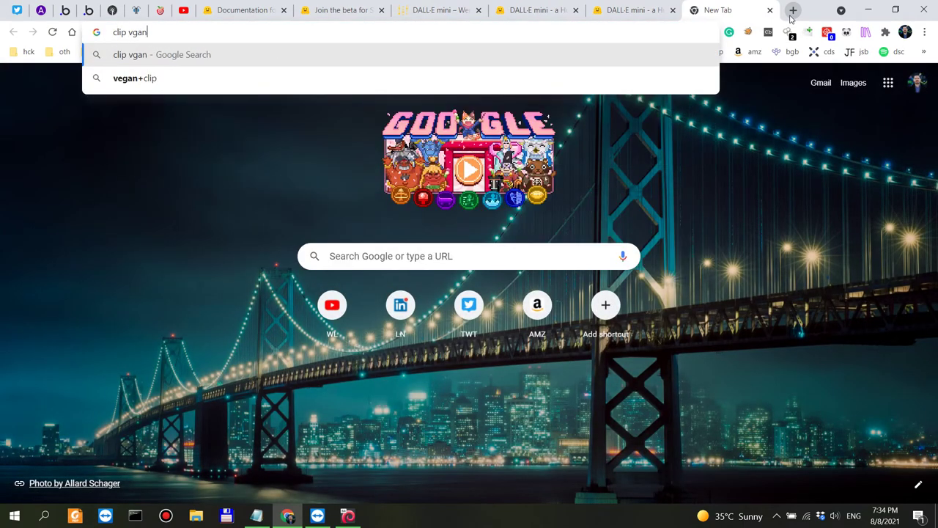
key("Return")
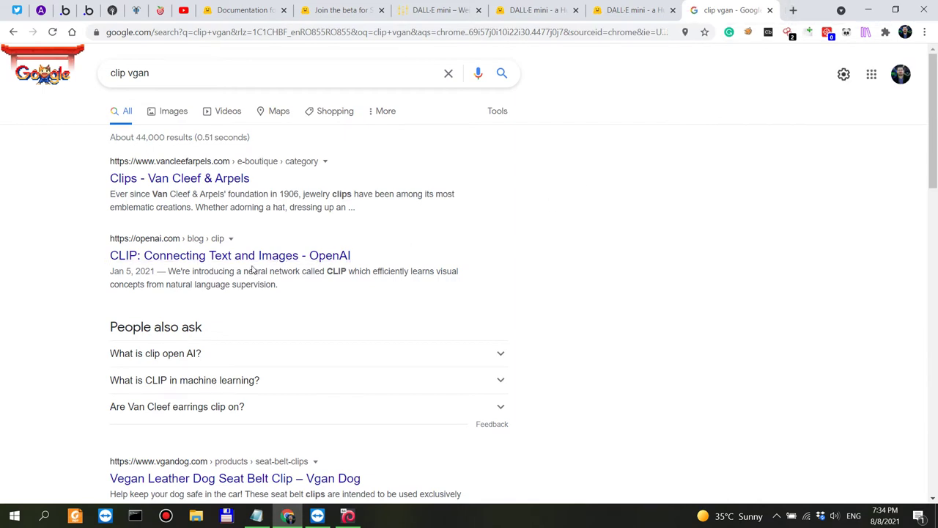
scroll(326, 242, "down", 4)
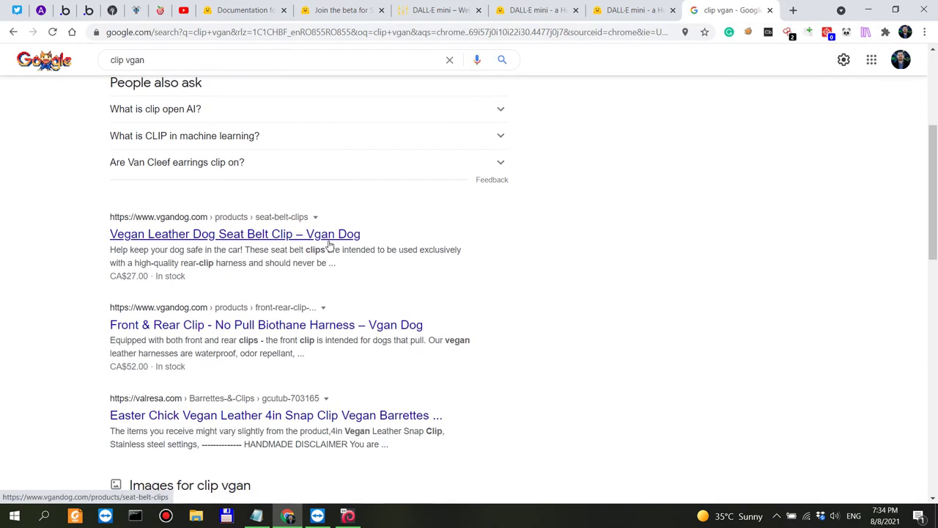
scroll(328, 246, "up", 4)
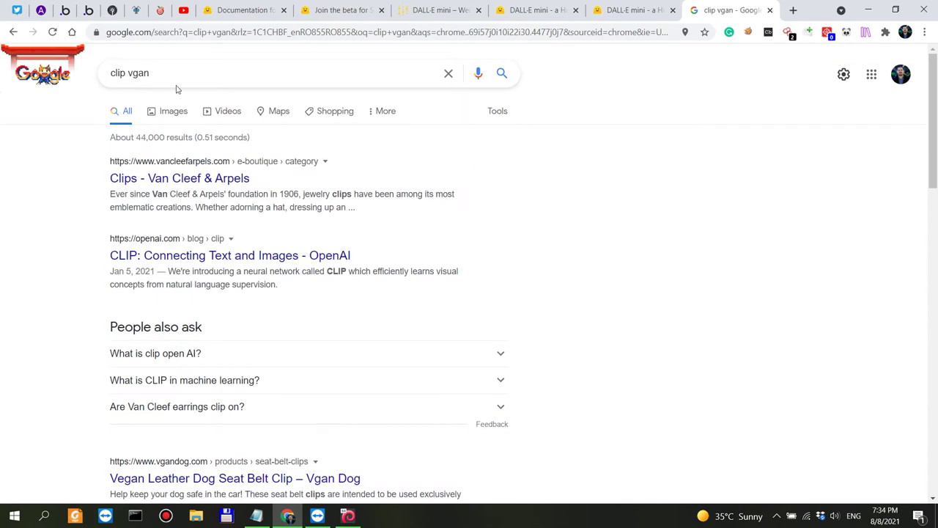
Step: Correct the Google query to "clip vqgan" and run the search again
left_click(133, 72)
type("q")
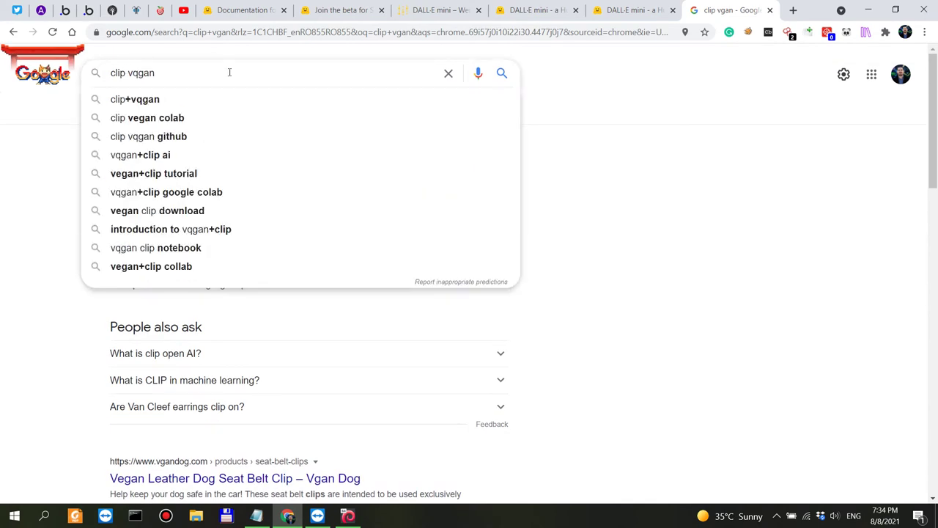
key("Return")
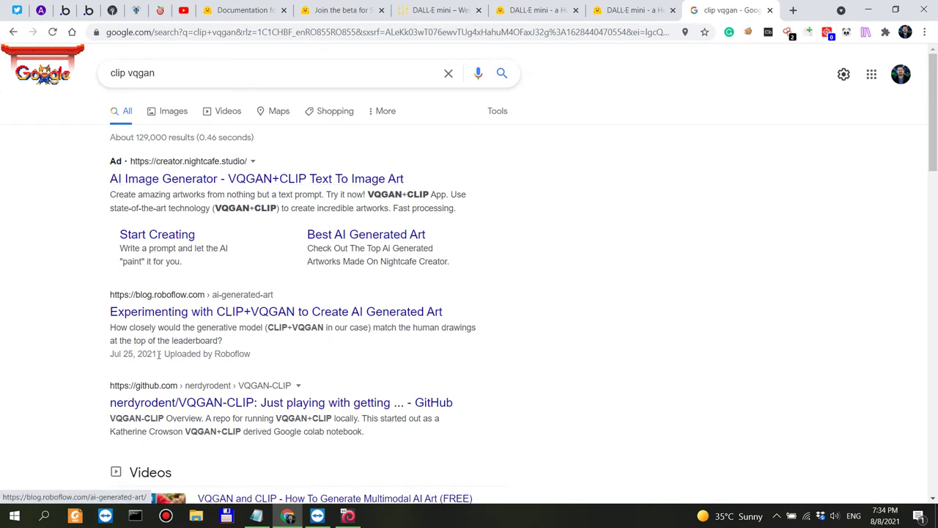
Step: Open the Roboflow article on CLIP+VQGAN generated art and the VQGAN-CLIP GitHub repository in separate new tabs
scroll(304, 372, "down", 2)
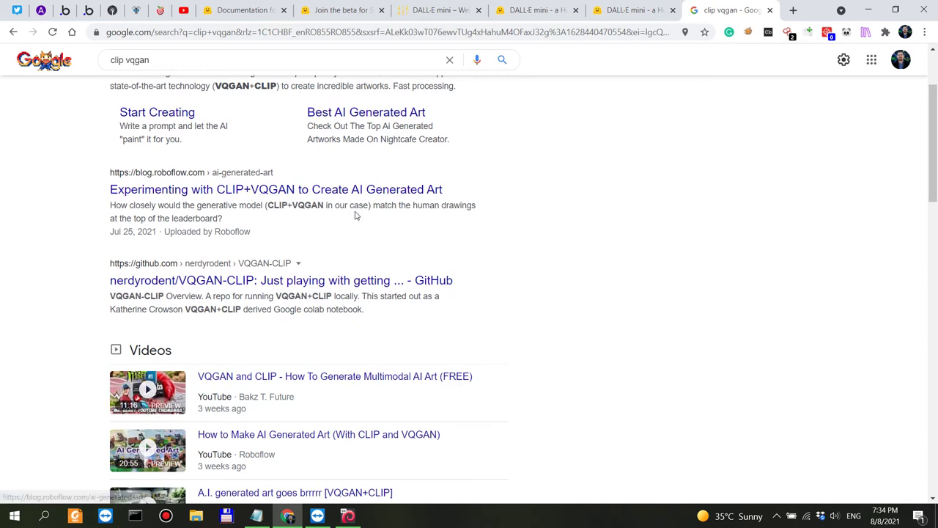
scroll(356, 214, "up", 2)
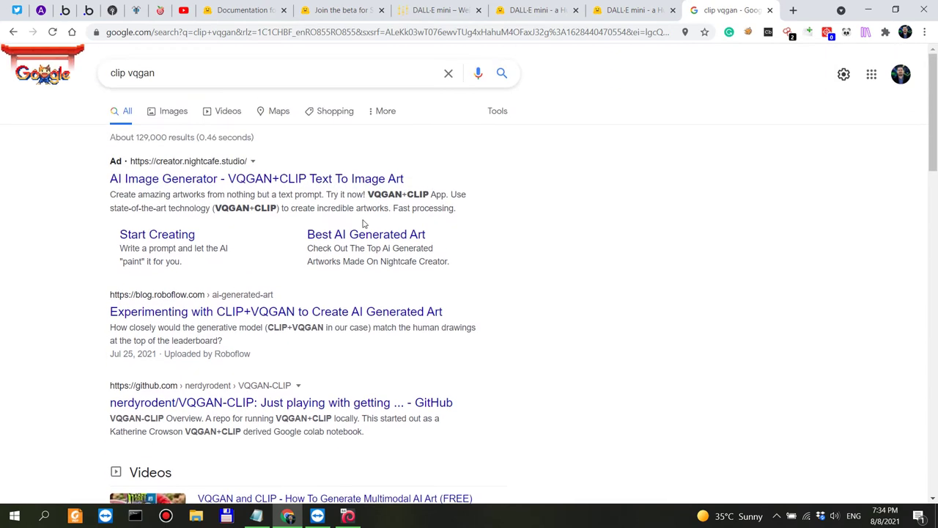
right_click(209, 315)
left_click(249, 318)
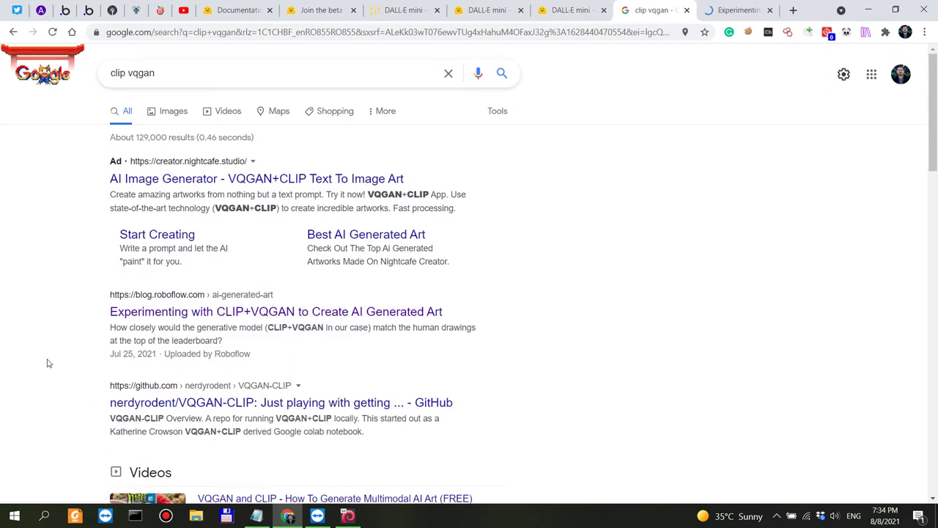
right_click(186, 400)
left_click(264, 272)
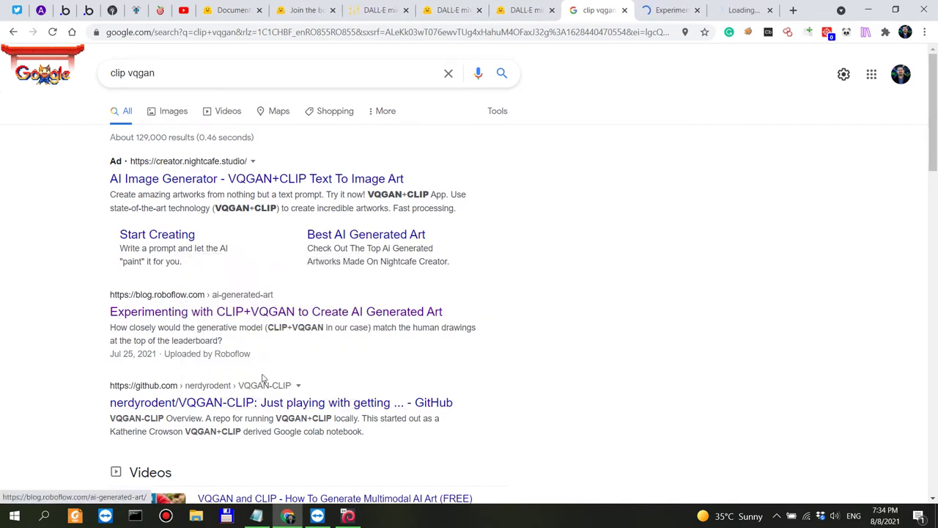
Step: Open the NightCafe "AI Image Generator - VQGAN+CLIP Text To Image Art" page from the search results
scroll(265, 386, "down", 2)
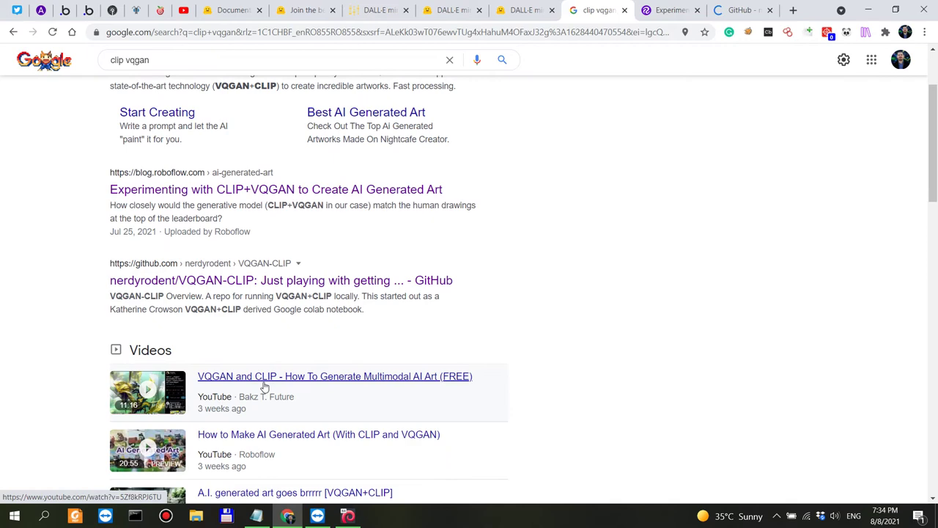
scroll(265, 386, "up", 2)
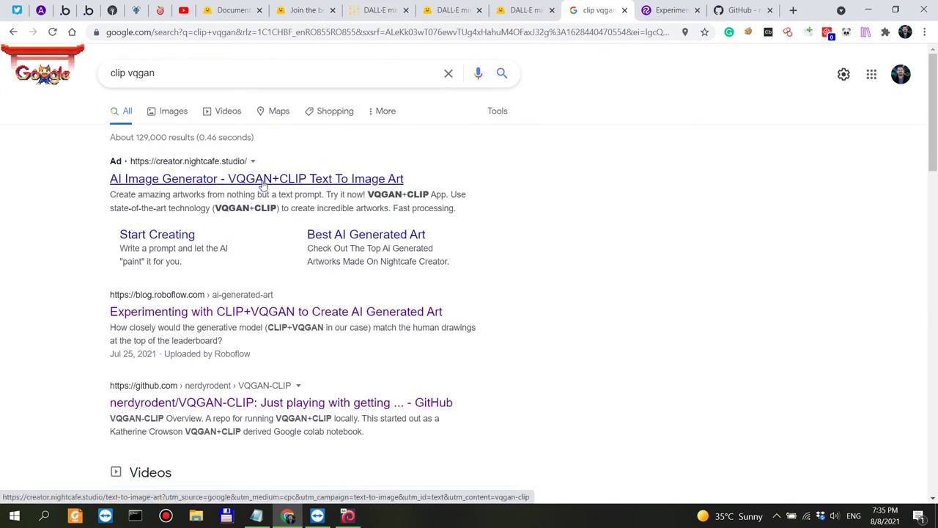
left_click(263, 180)
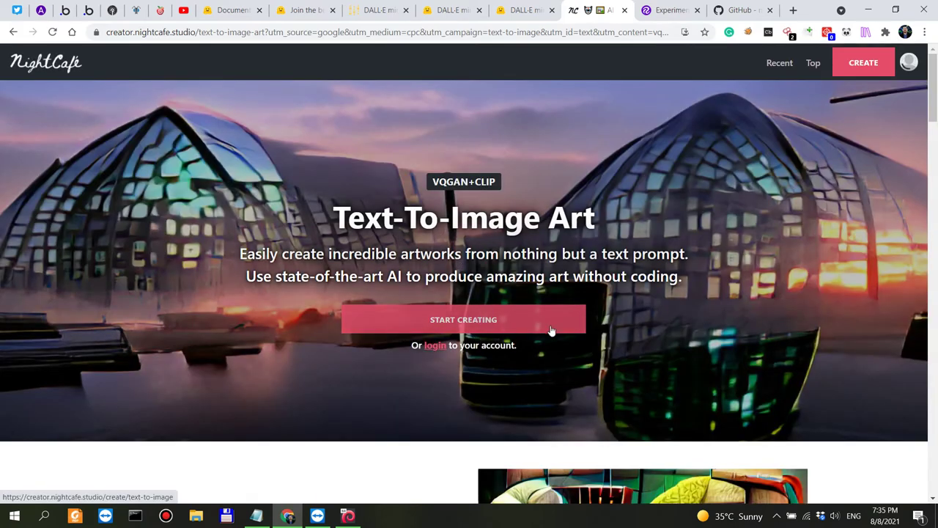
Step: Look over NightCafe's text-to-image art generator description and sample image, and start creating a new artwork
scroll(552, 331, "down", 6)
scroll(645, 208, "up", 1)
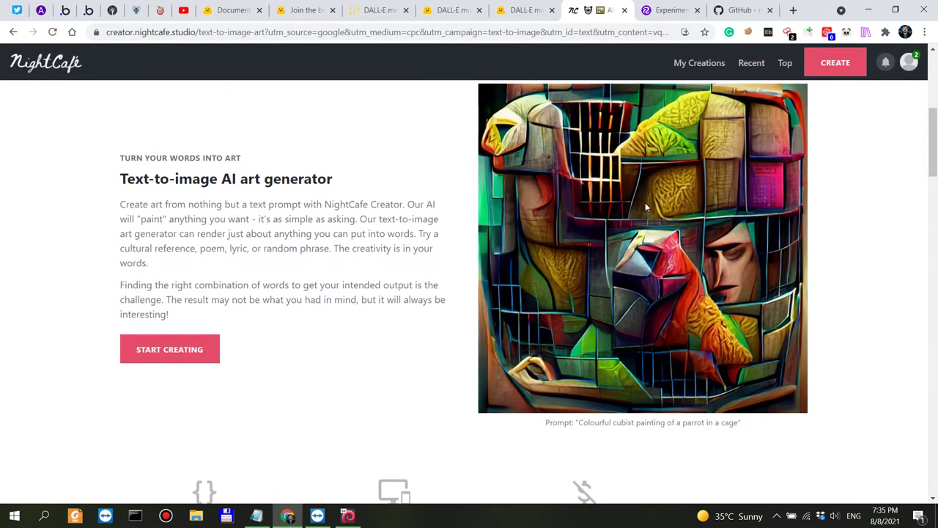
scroll(645, 206, "up", 2)
scroll(569, 239, "down", 2)
scroll(653, 237, "up", 1)
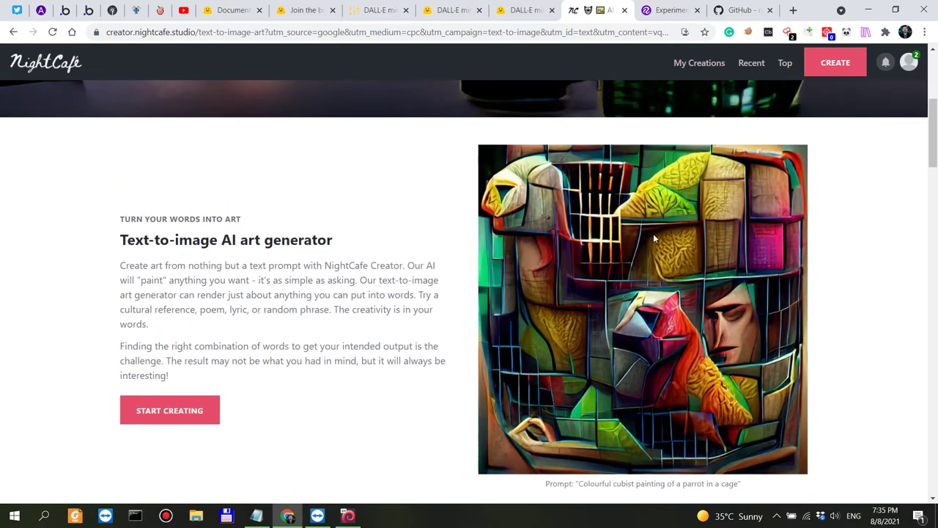
left_click(154, 412)
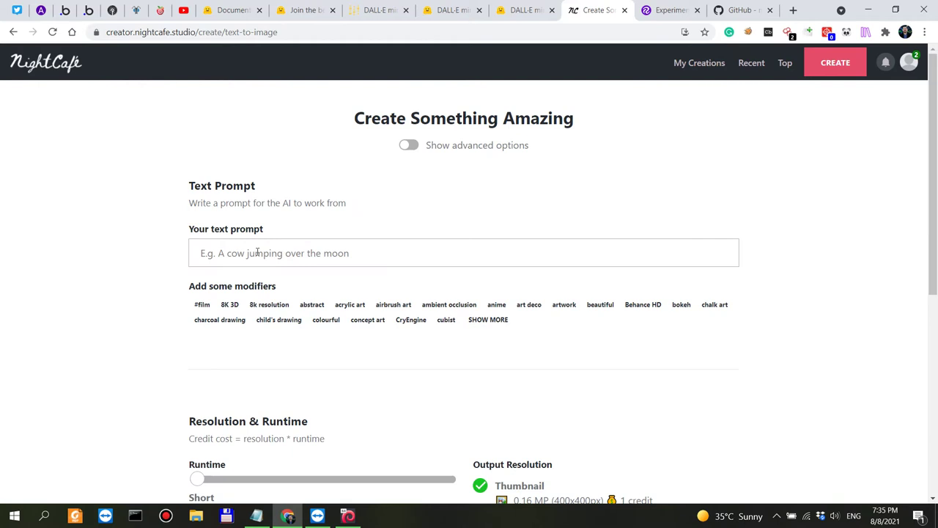
Step: Enter "vividly green meadow with sheep" as the text prompt and set the output resolution to Low Res (632x632px)
left_click(283, 252)
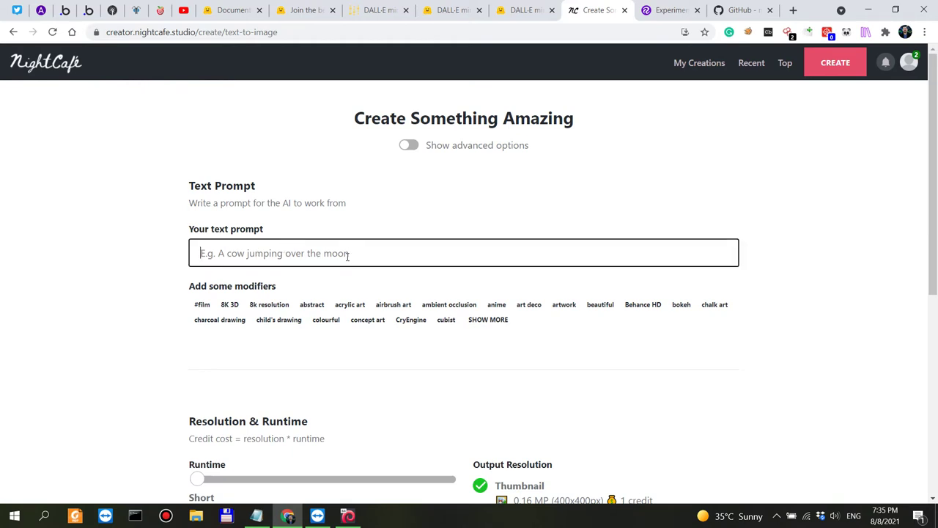
type("vividly green meadow with sheep")
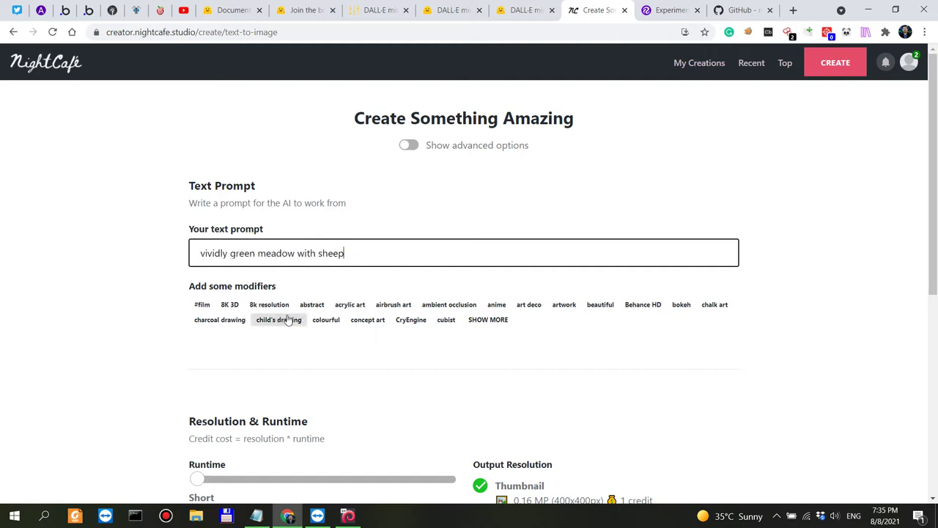
scroll(132, 392, "down", 4)
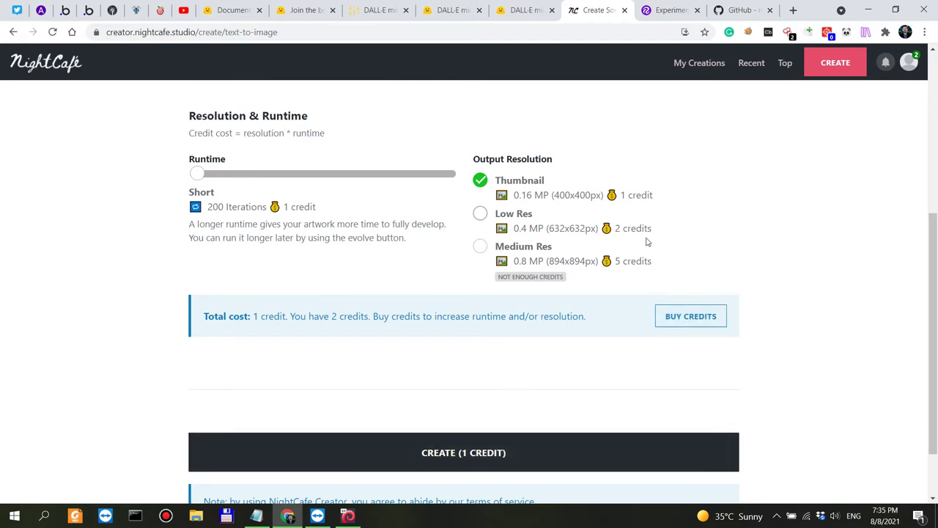
left_click(481, 215)
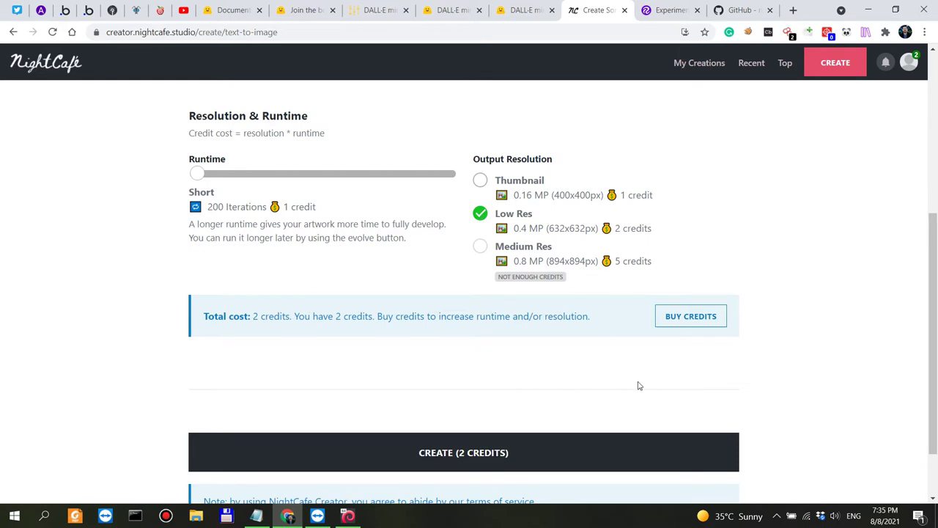
Step: Submit the NightCafe artwork for creation using 2 credits, check the free-account requirement, and close the NightCafe page
left_click_drag(269, 320, 394, 318)
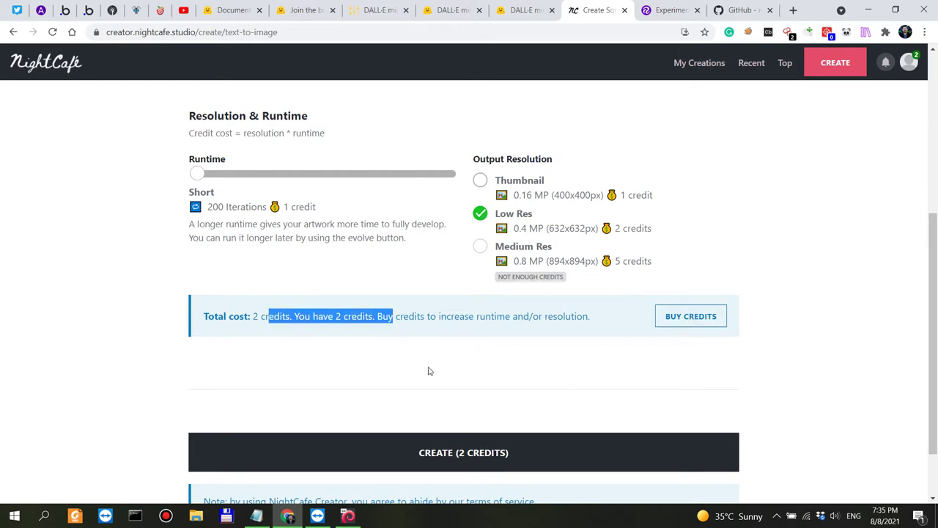
left_click(469, 452)
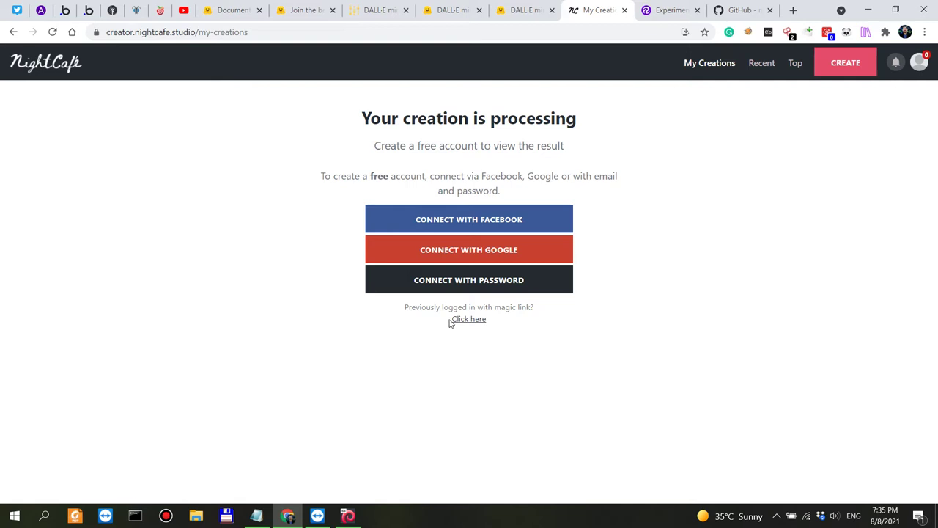
left_click_drag(378, 147, 569, 146)
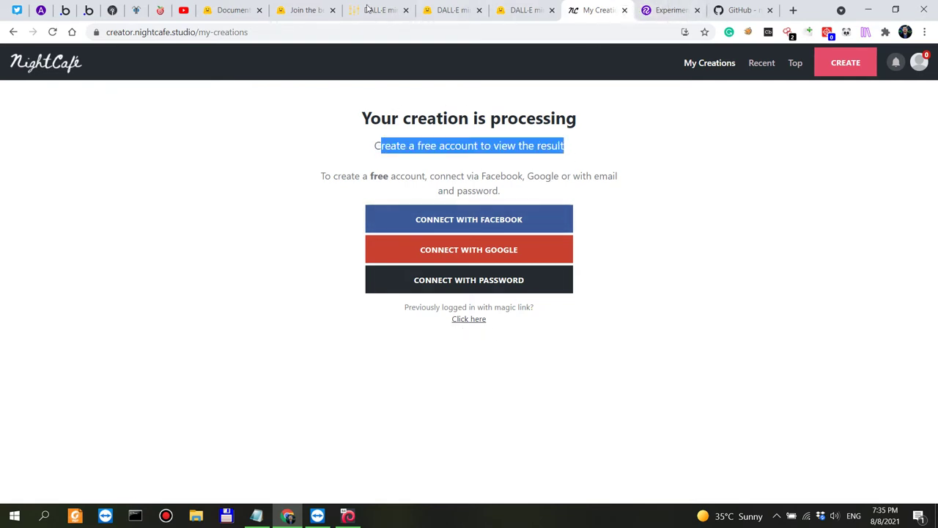
left_click(625, 10)
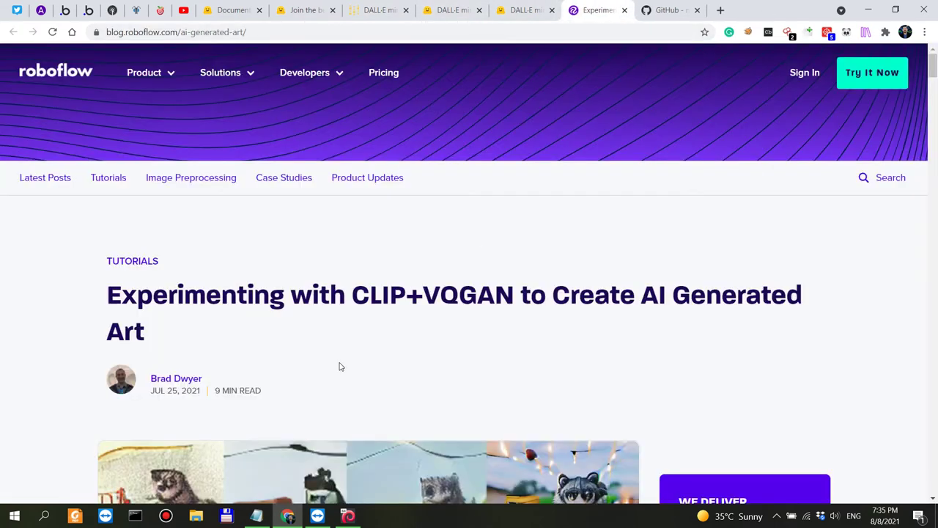
Step: Skim the Roboflow article on CLIP+VQGAN art through its methodology, experiments and conclusion, and close the article
scroll(154, 244, "down", 2)
scroll(147, 225, "down", 6)
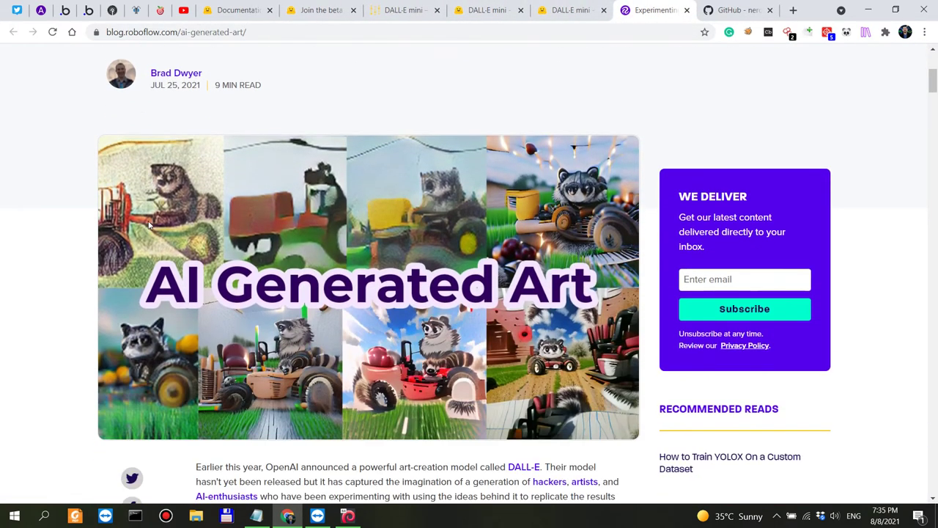
scroll(154, 223, "up", 3)
scroll(154, 222, "down", 6)
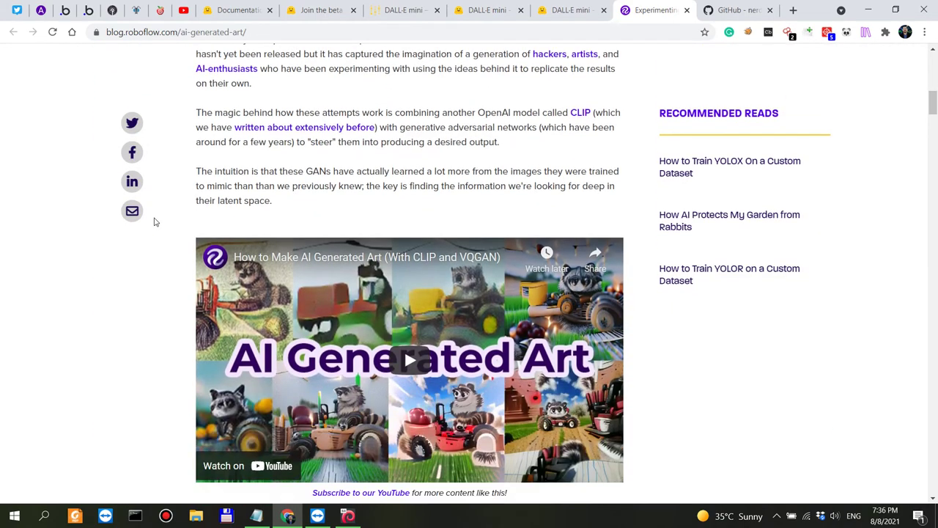
scroll(154, 222, "down", 11)
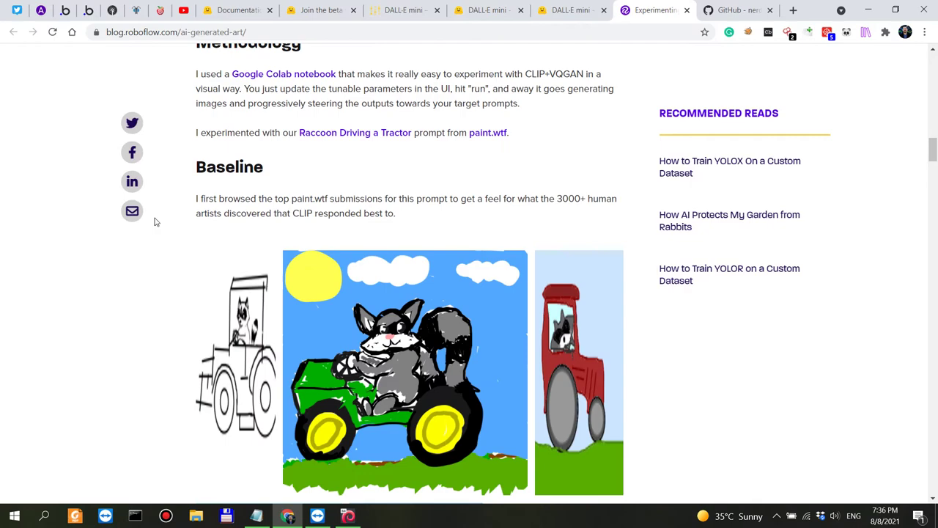
scroll(154, 222, "down", 18)
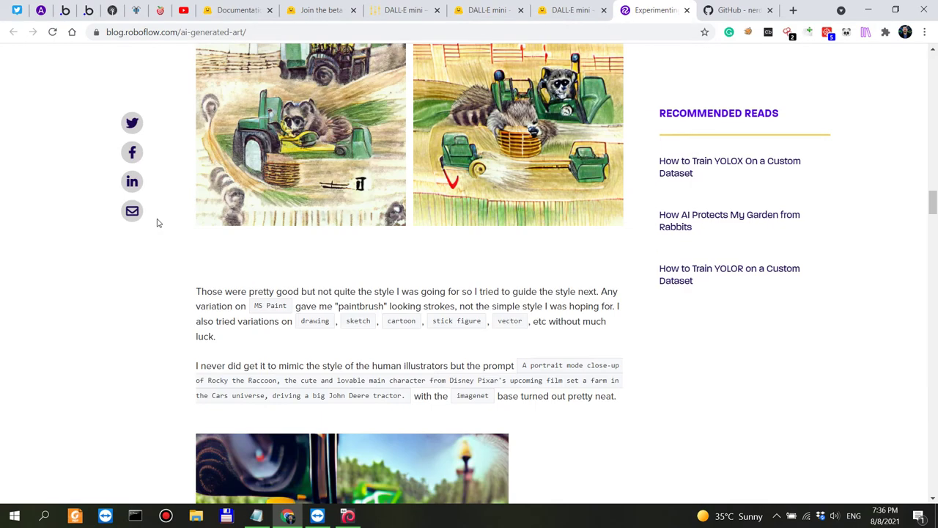
scroll(157, 225, "down", 9)
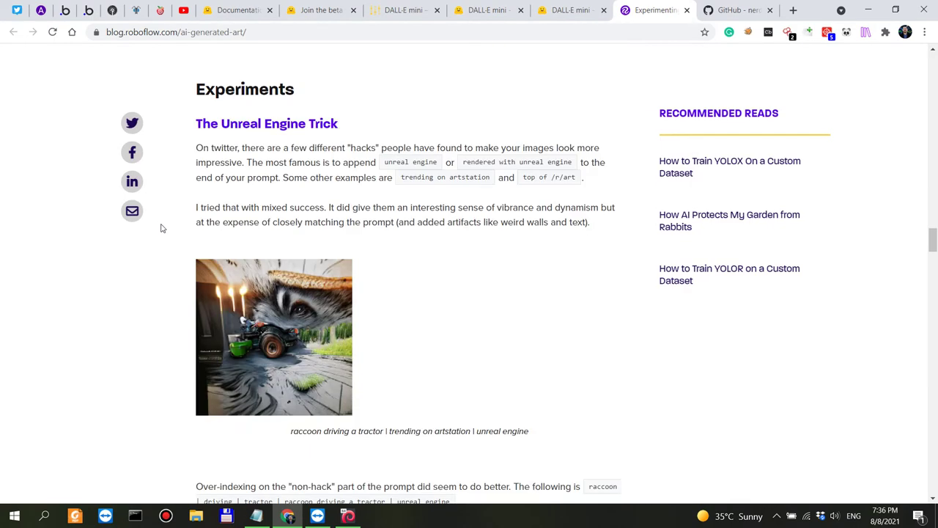
scroll(162, 228, "down", 17)
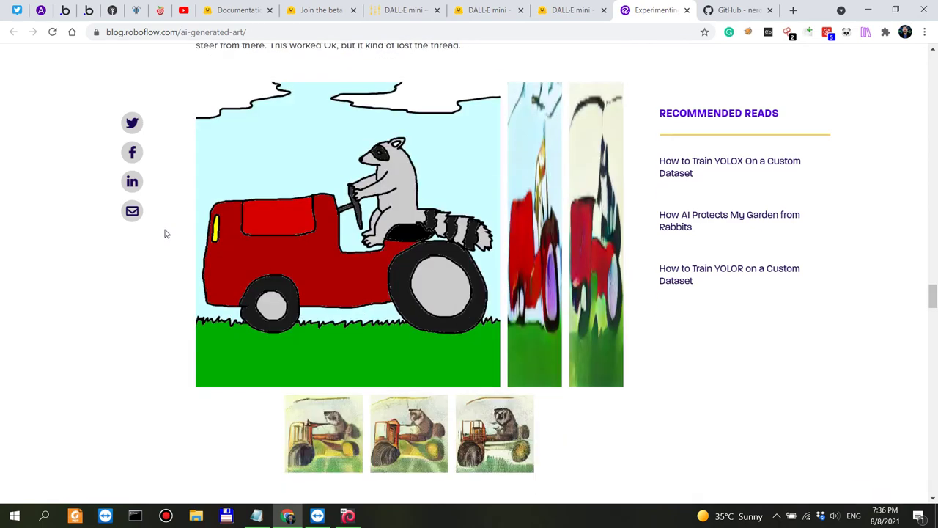
scroll(167, 232, "down", 5)
scroll(453, 214, "down", 4)
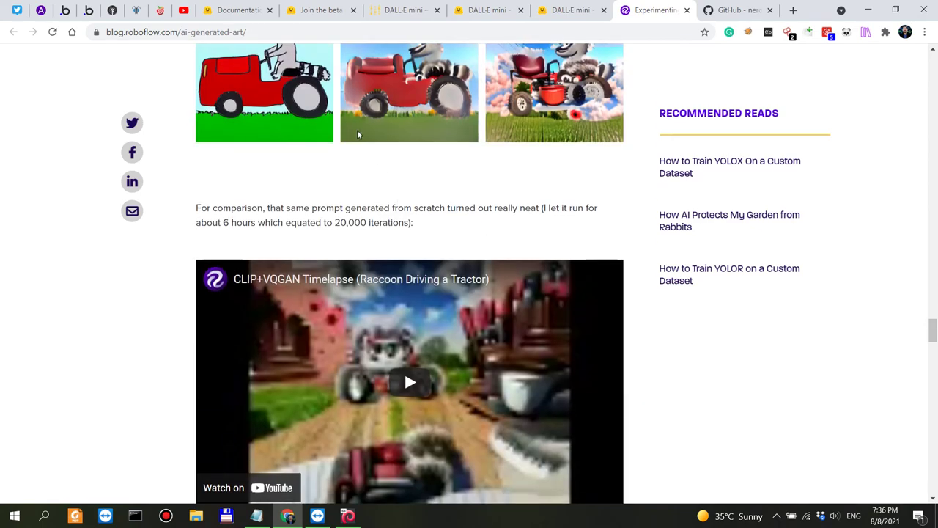
scroll(359, 110, "down", 15)
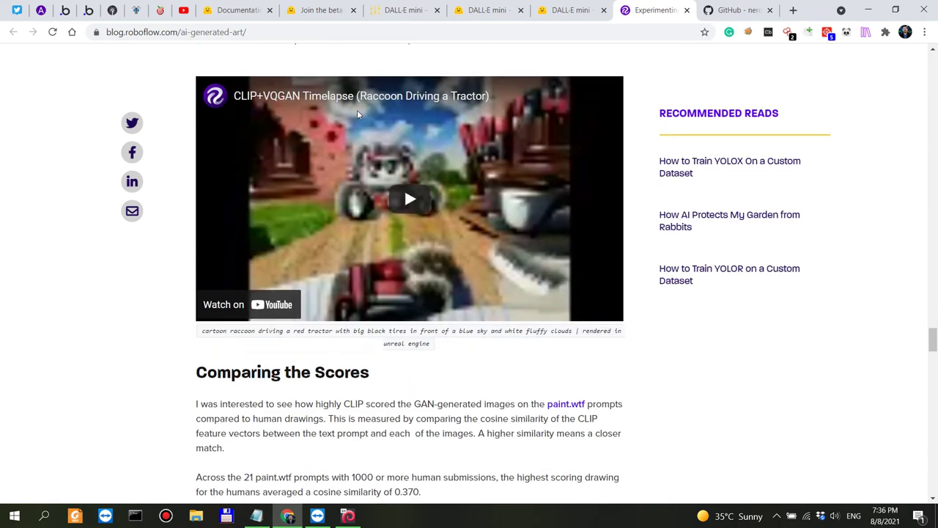
scroll(358, 116, "down", 20)
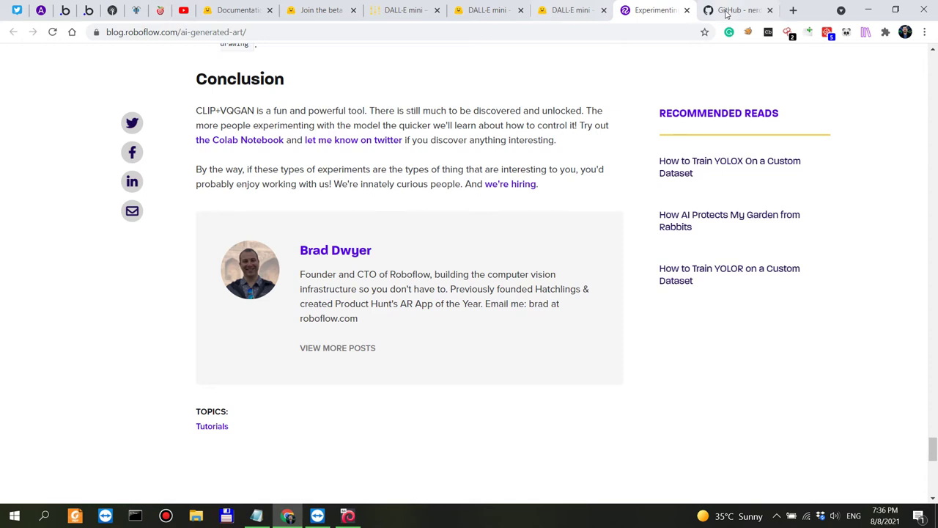
left_click(685, 11)
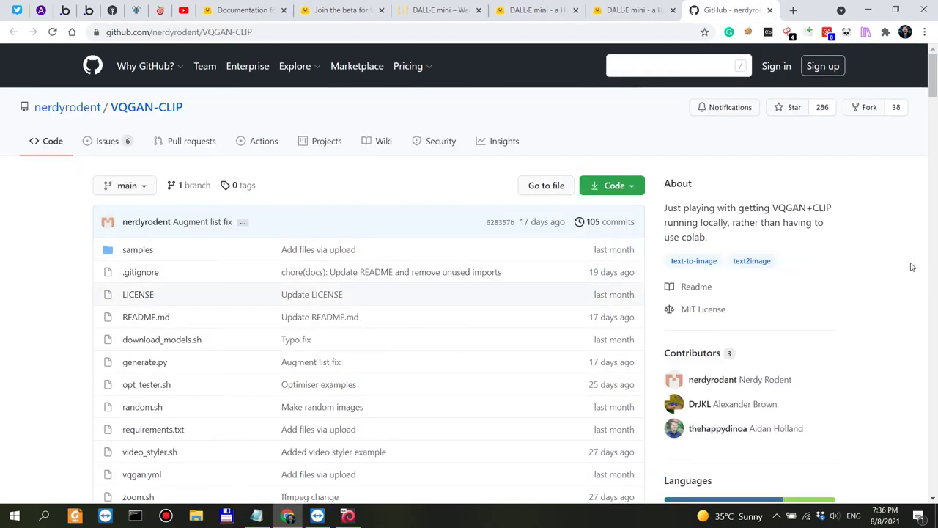
Step: Read the VQGAN-CLIP repository's About description and the README overview of running VQGAN+CLIP locally
left_click_drag(772, 207, 834, 209)
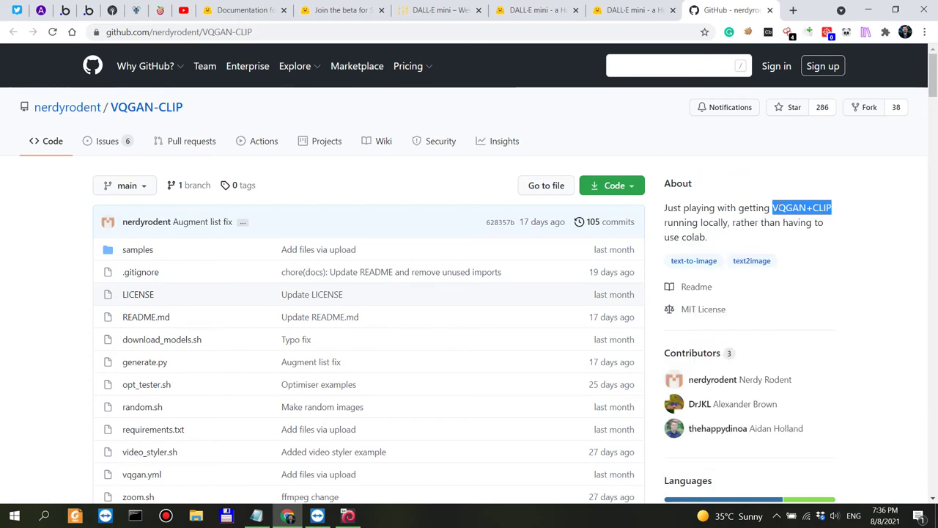
left_click(795, 208)
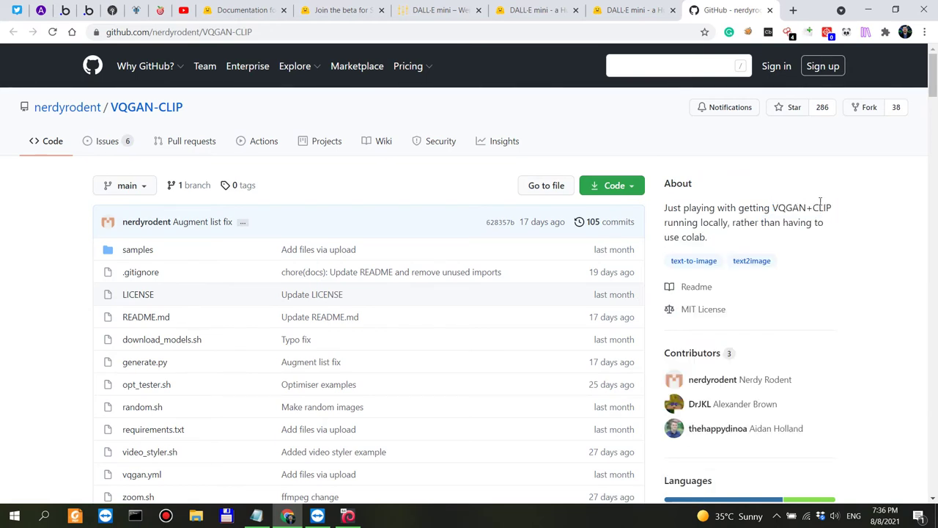
left_click_drag(778, 208, 826, 207)
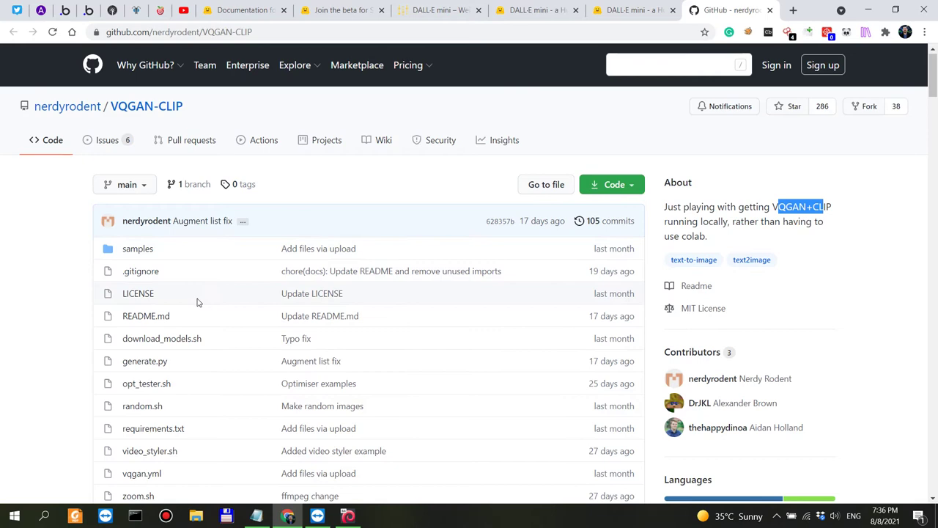
scroll(199, 300, "down", 6)
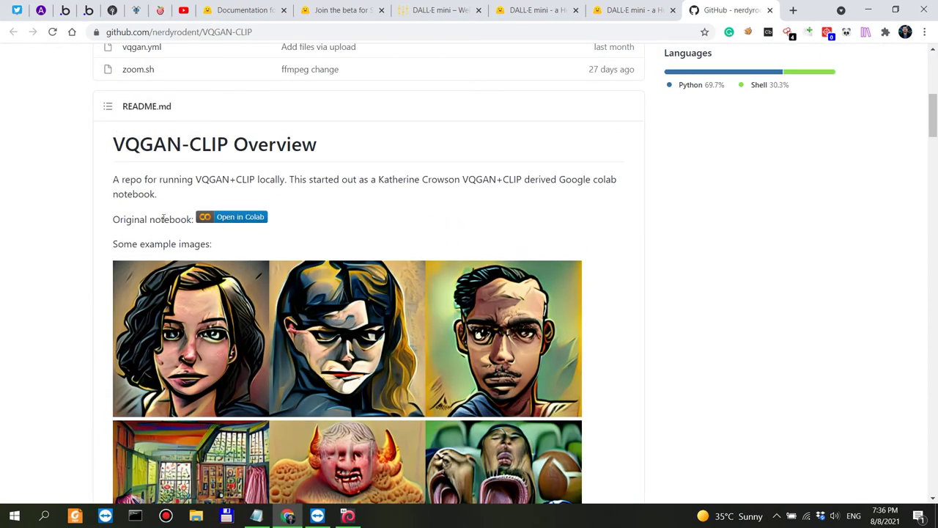
left_click_drag(126, 143, 225, 132)
left_click_drag(124, 179, 286, 176)
left_click_drag(169, 219, 181, 219)
Step: Examine the README's example images and the environment section's typical VRAM requirements
scroll(227, 236, "down", 4)
scroll(227, 236, "up", 2)
scroll(176, 286, "down", 1)
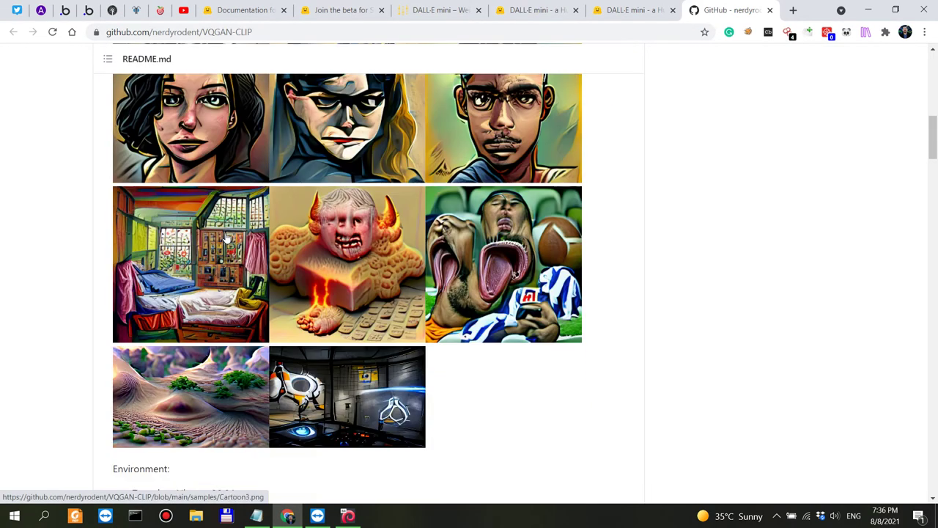
scroll(295, 312, "down", 2)
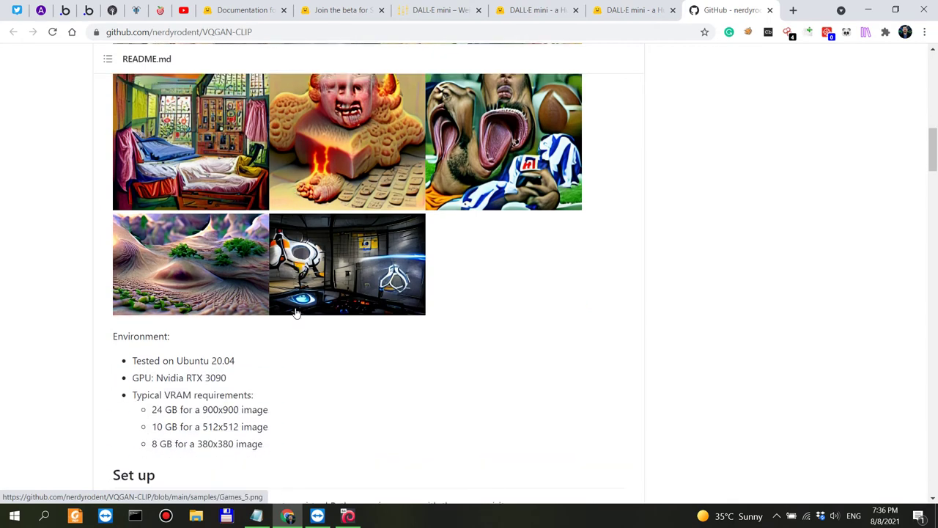
scroll(296, 313, "up", 4)
scroll(296, 313, "up", 1)
scroll(296, 313, "down", 9)
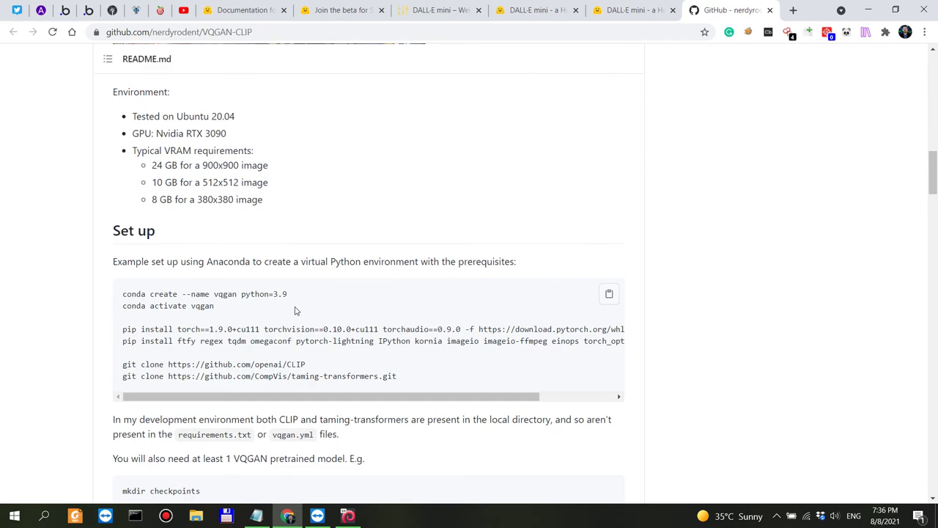
left_click_drag(210, 150, 278, 164)
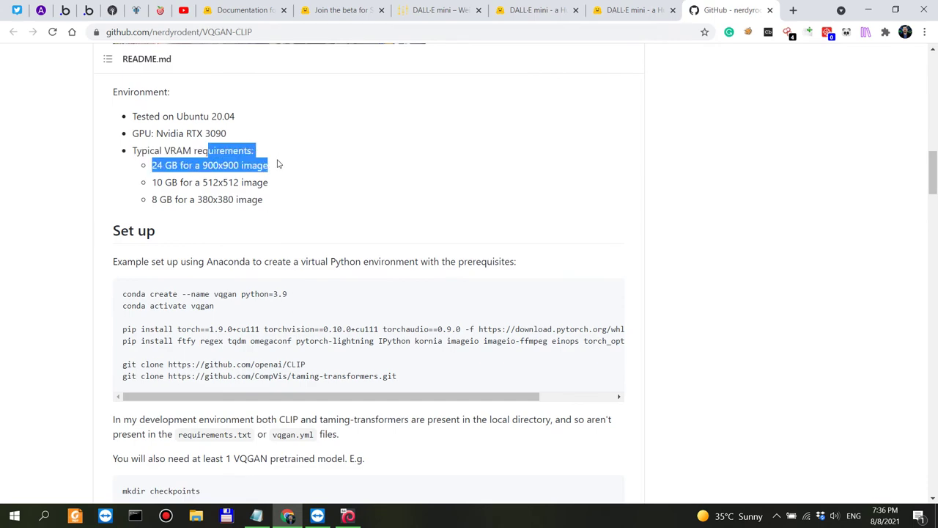
Step: Look over the README's text prompt, multiple prompts and style transfer examples with their generated images
scroll(330, 258, "down", 8)
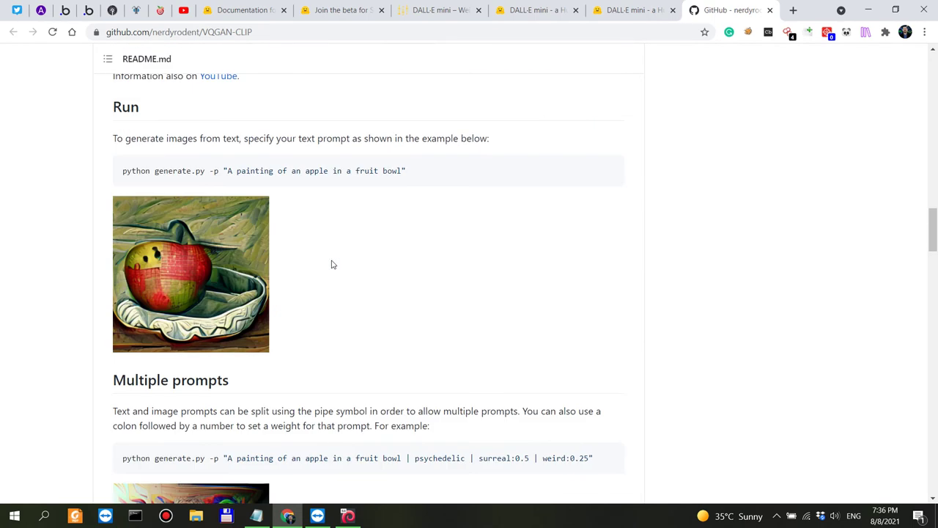
scroll(330, 263, "down", 4)
scroll(330, 264, "up", 5)
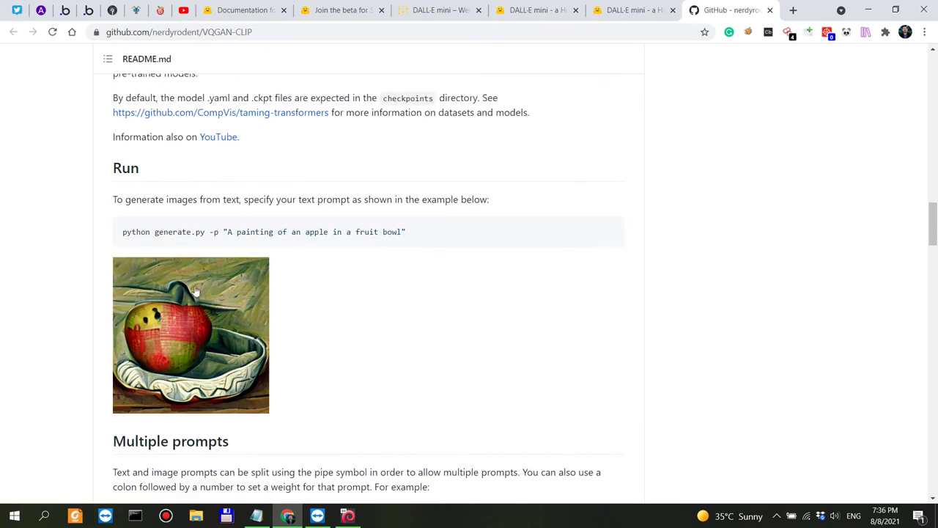
scroll(209, 264, "down", 6)
scroll(196, 261, "down", 3)
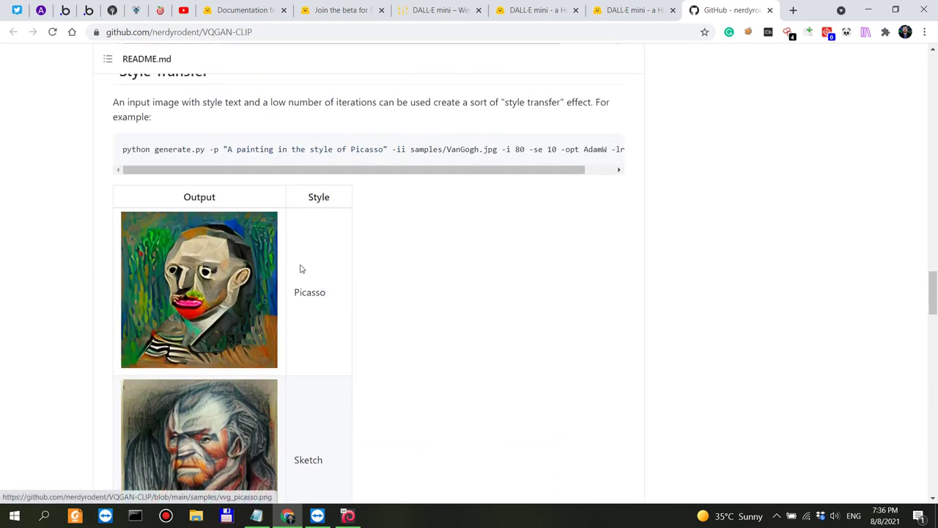
scroll(299, 267, "up", 2)
scroll(168, 212, "down", 12)
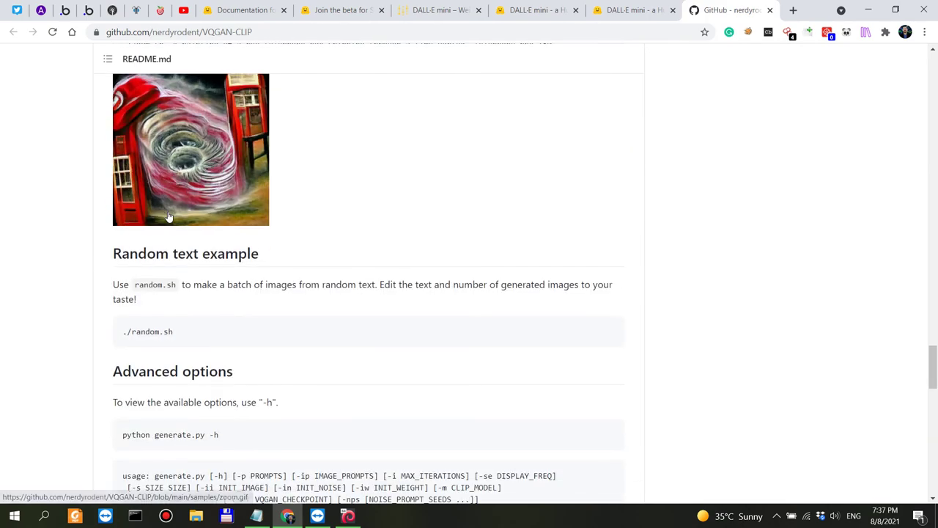
Step: Review the zoom.sh feedback example with the red telephone box prompt and the advanced options of generate.py
scroll(170, 214, "up", 3)
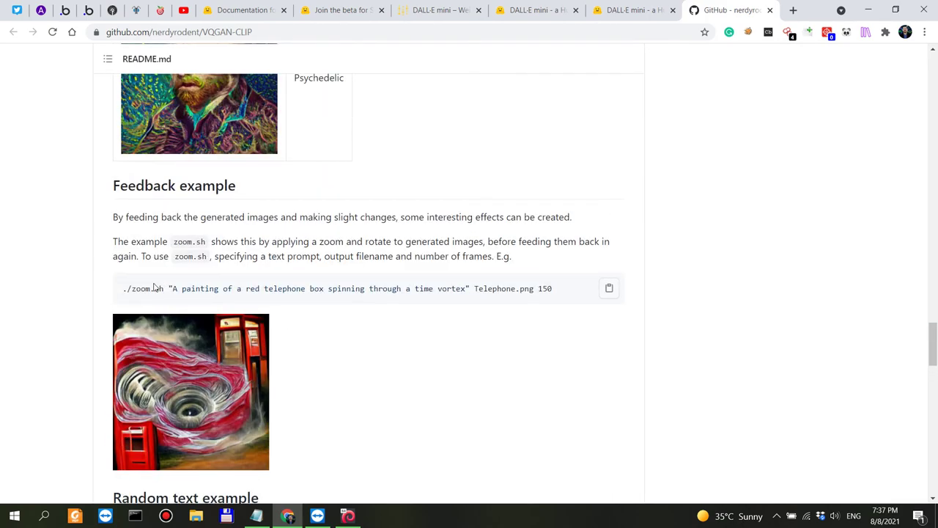
left_click_drag(233, 285, 333, 275)
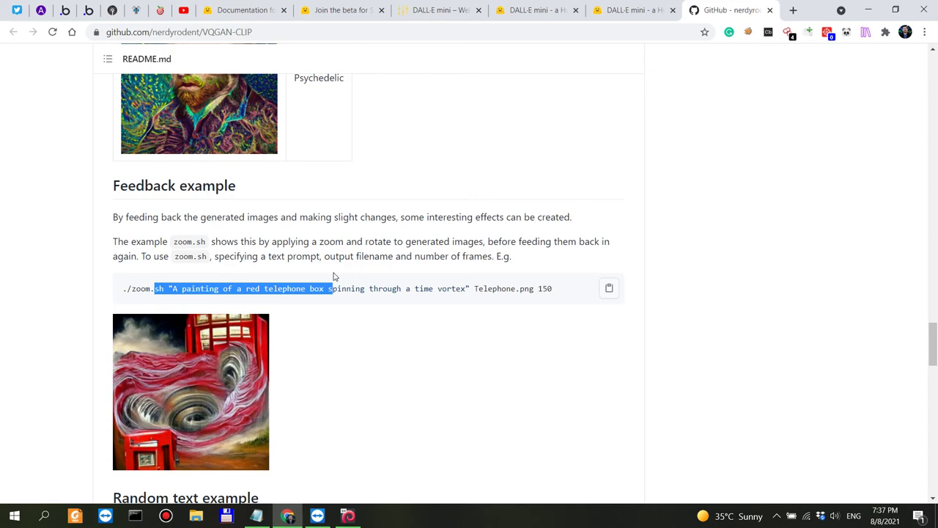
left_click_drag(450, 239, 542, 217)
scroll(361, 349, "down", 15)
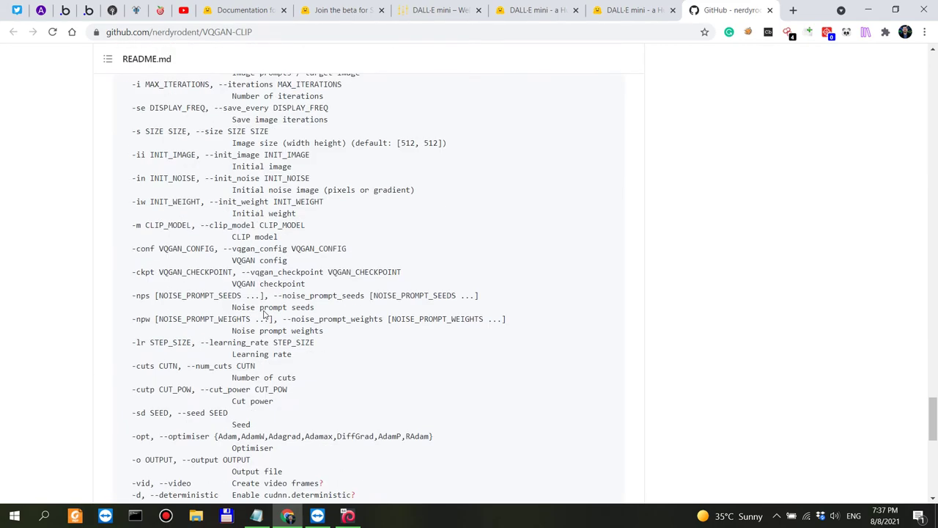
scroll(264, 315, "down", 4)
scroll(264, 315, "up", 6)
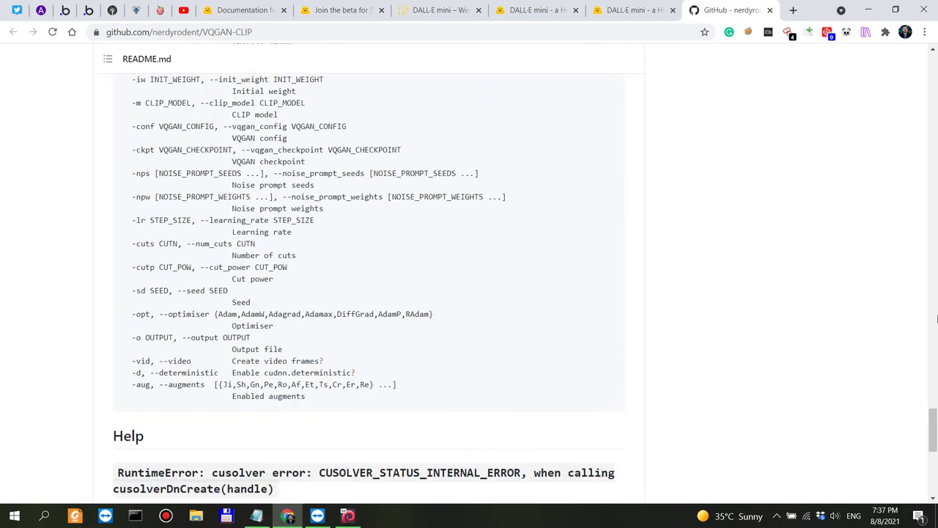
Step: Return to the beginning of the VQGAN-CLIP repository page and look over its file list and README overview
left_click_drag(934, 445, 934, 55)
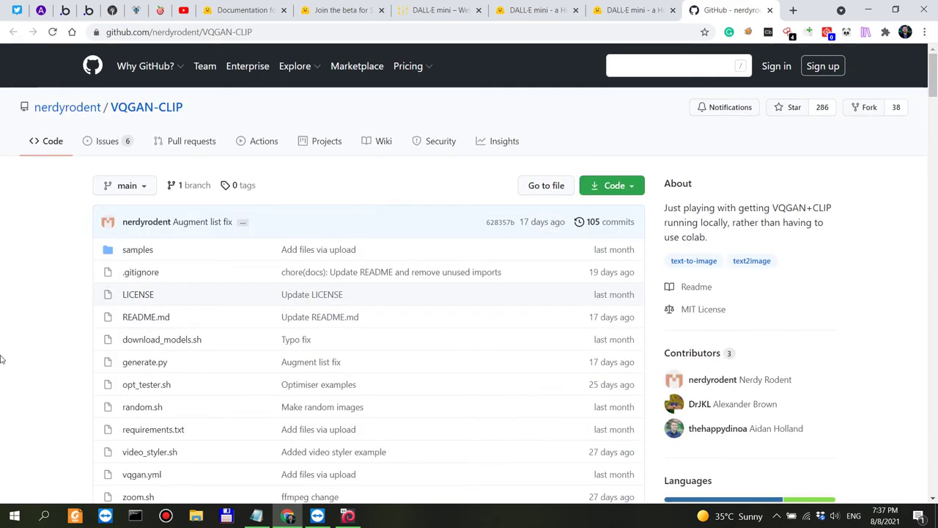
scroll(8, 360, "down", 5)
scroll(103, 335, "down", 2)
scroll(257, 449, "up", 3)
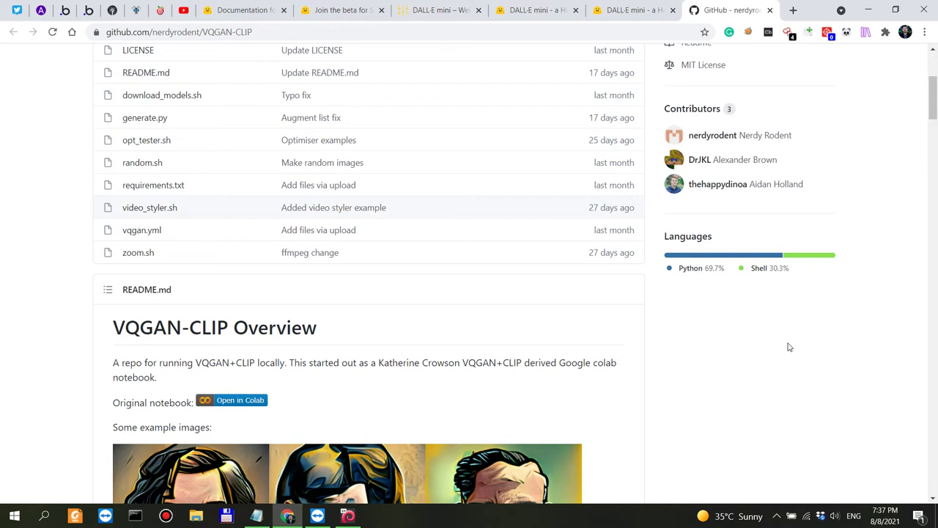
Step: Compare the "vividly green meadow with sheep" images in the flax-community and abidlabs DALL·E mini Spaces
left_click(539, 12)
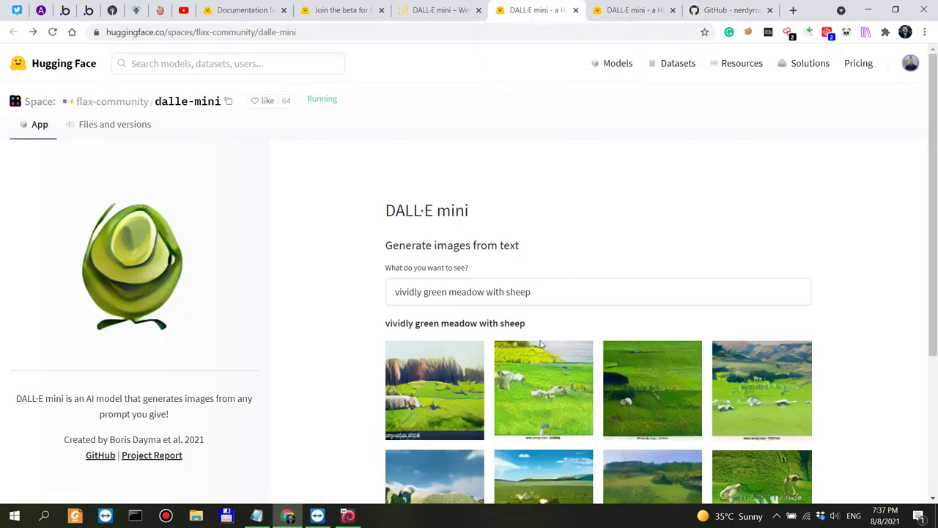
scroll(540, 344, "down", 3)
scroll(184, 110, "up", 3)
left_click(613, 12)
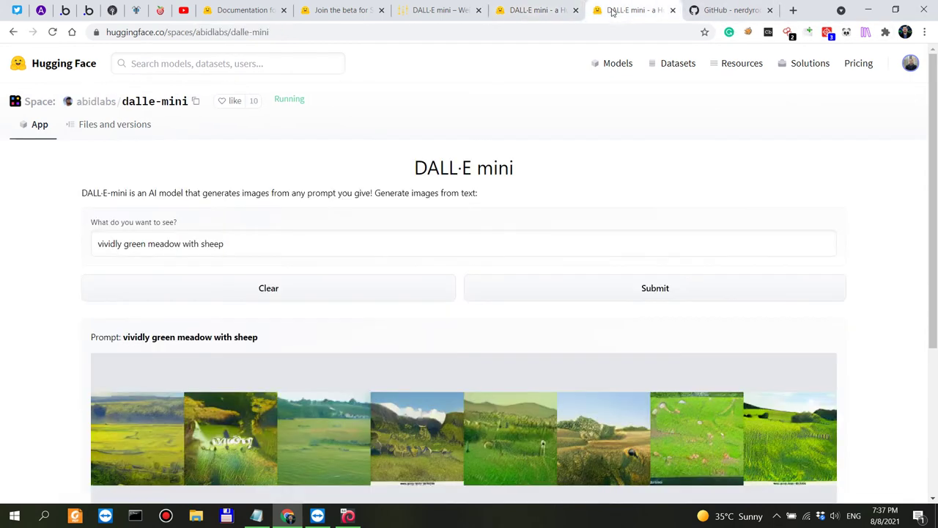
scroll(473, 344, "down", 3)
scroll(471, 335, "up", 3)
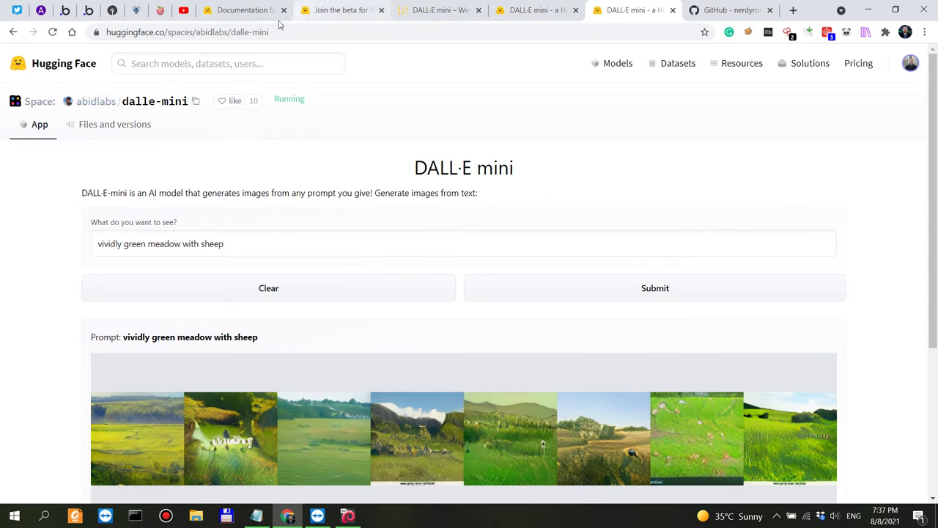
Step: Look over the Spaces documentation on creating a new Space and running custom apps, and close that page
left_click(249, 11)
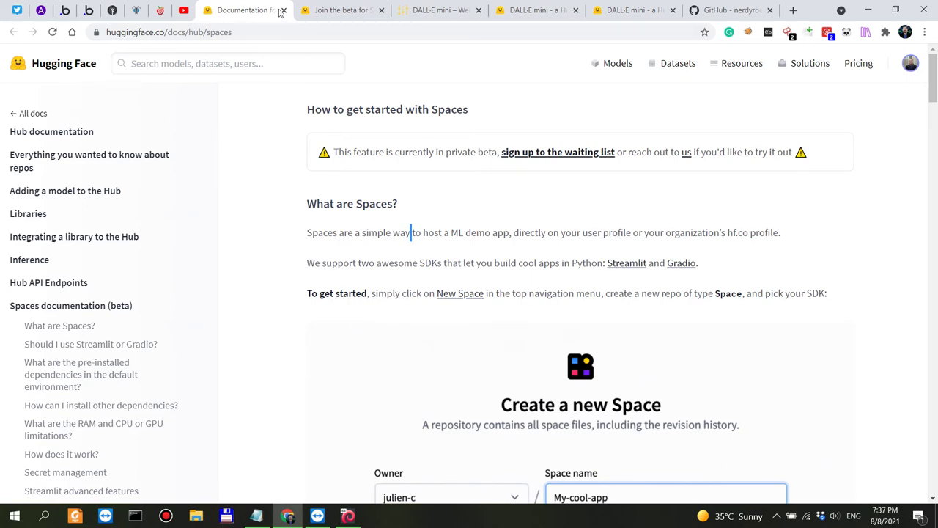
scroll(512, 309, "down", 15)
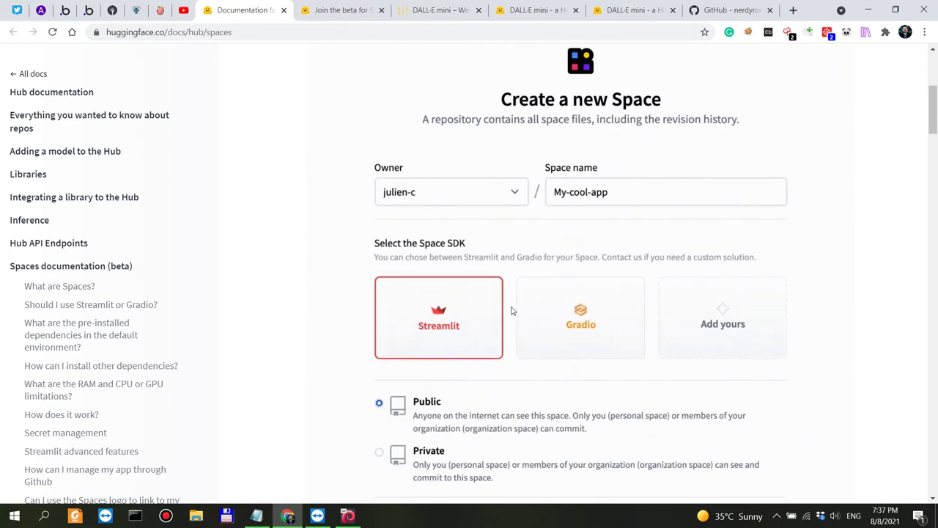
scroll(512, 309, "up", 5)
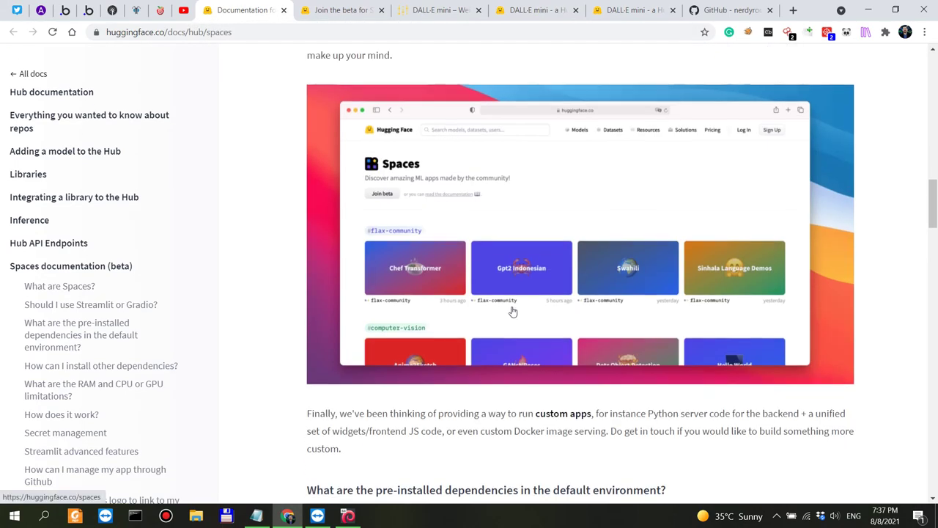
left_click(284, 10)
Step: Pin the Hugging Face Spaces page in the browser and dismiss its "dall" text search
scroll(283, 299, "down", 2)
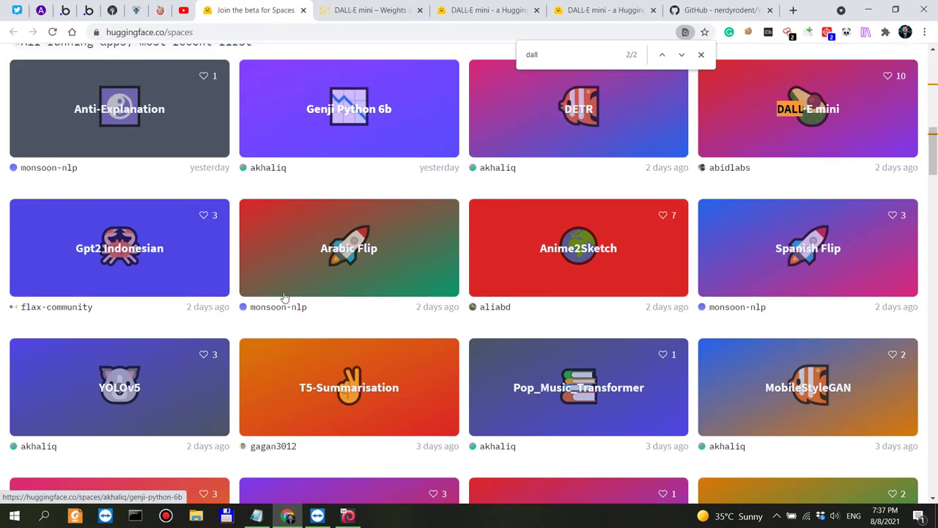
scroll(283, 299, "up", 7)
scroll(282, 301, "down", 4)
scroll(125, 268, "down", 2)
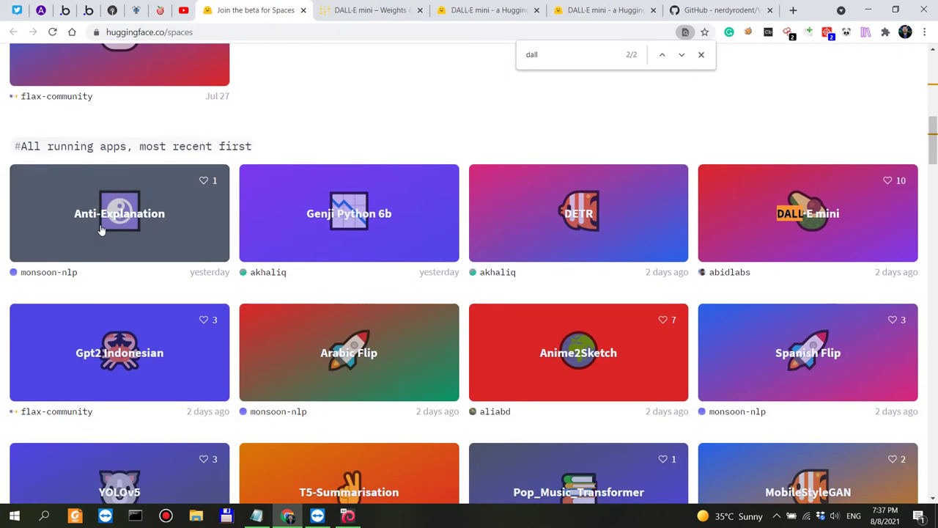
right_click(256, 16)
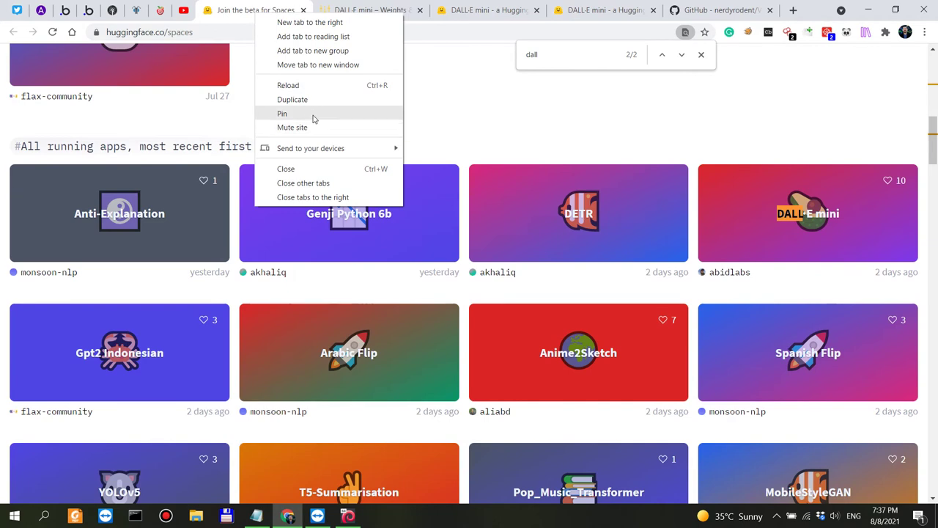
left_click(285, 115)
left_click(702, 56)
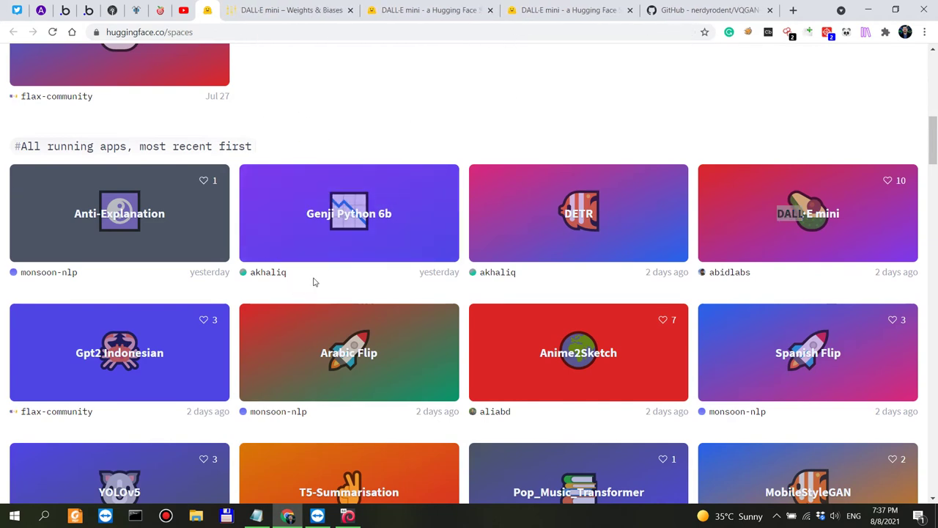
Step: Browse the Spaces list of all running apps down to the oldest entries
scroll(756, 272, "down", 4)
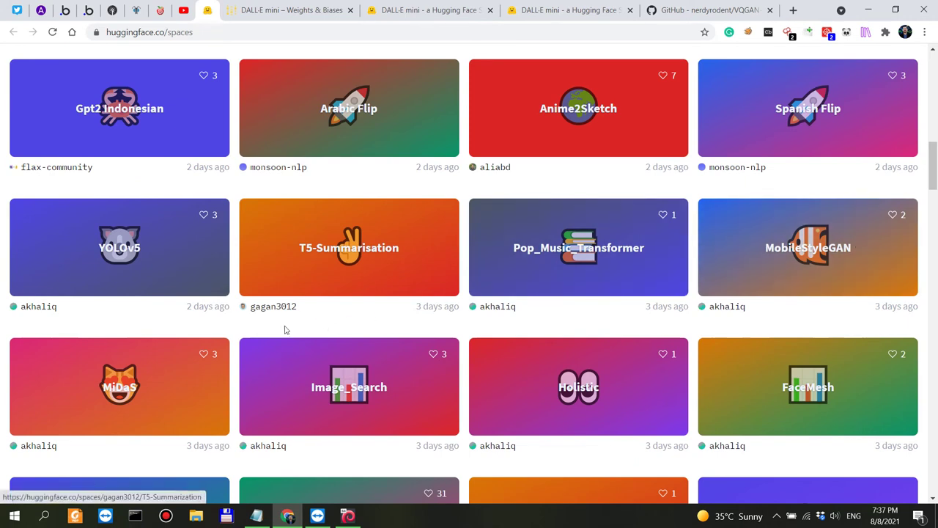
scroll(282, 331, "down", 2)
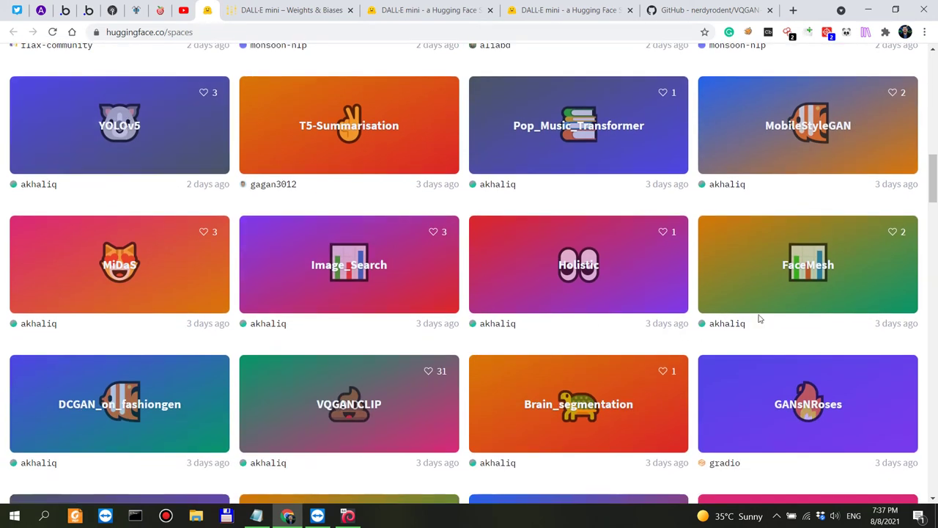
scroll(758, 318, "down", 3)
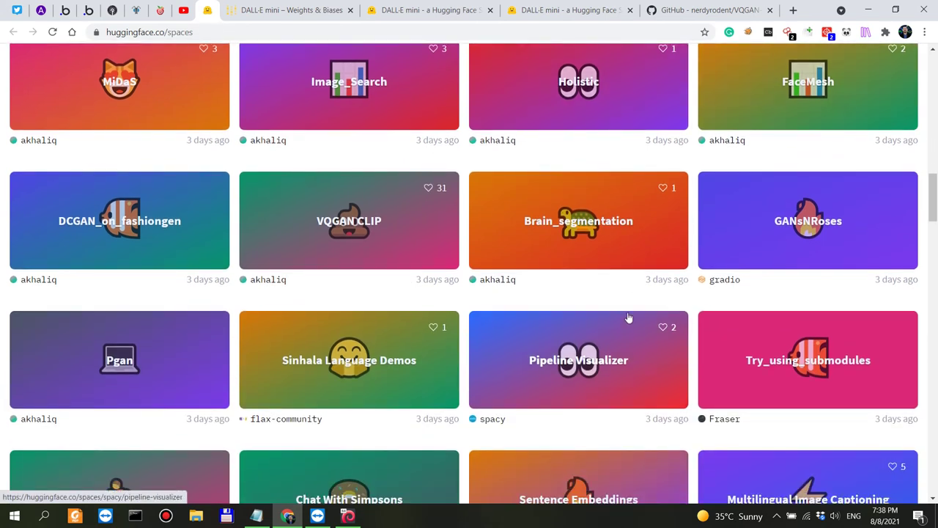
scroll(407, 307, "down", 1)
scroll(403, 306, "down", 5)
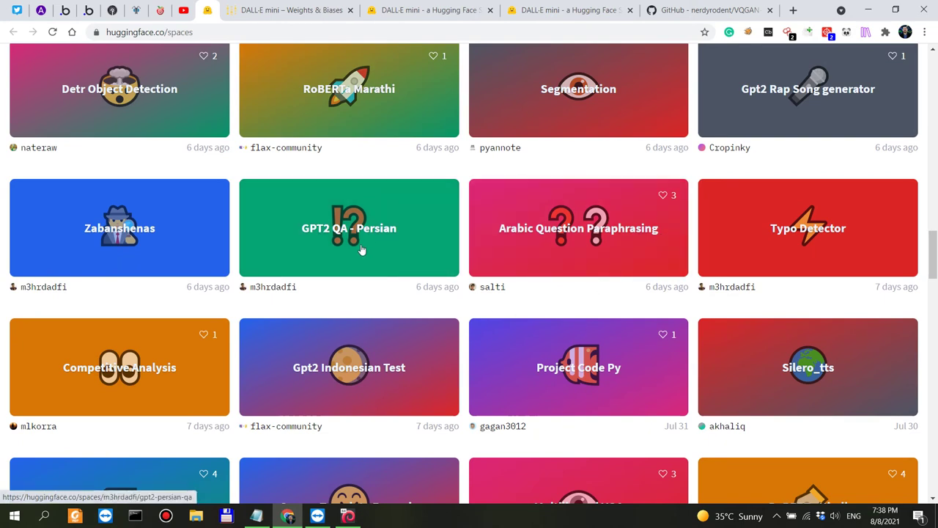
scroll(384, 261, "down", 5)
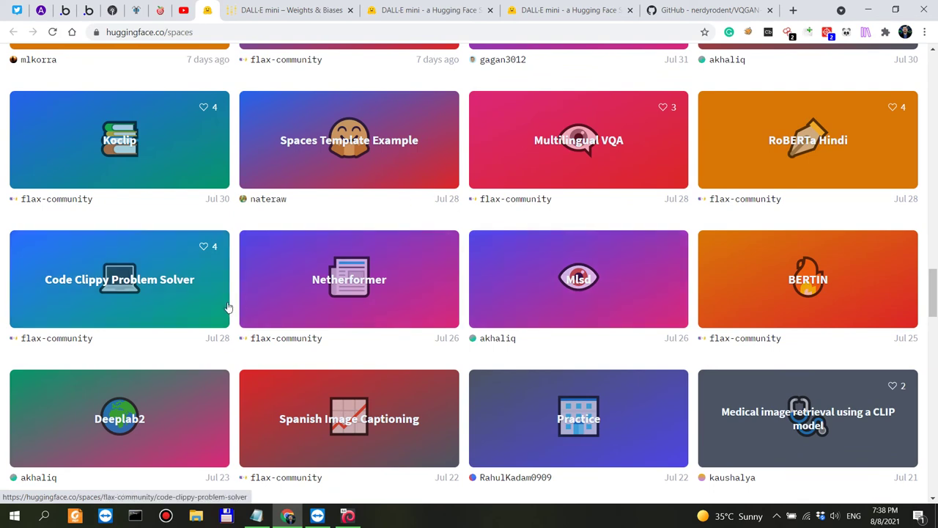
scroll(226, 308, "down", 3)
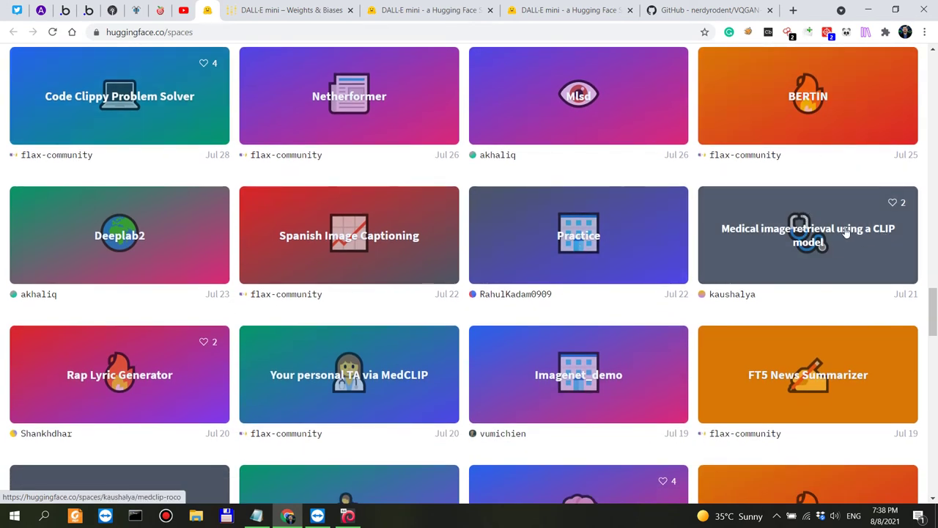
scroll(765, 260, "down", 2)
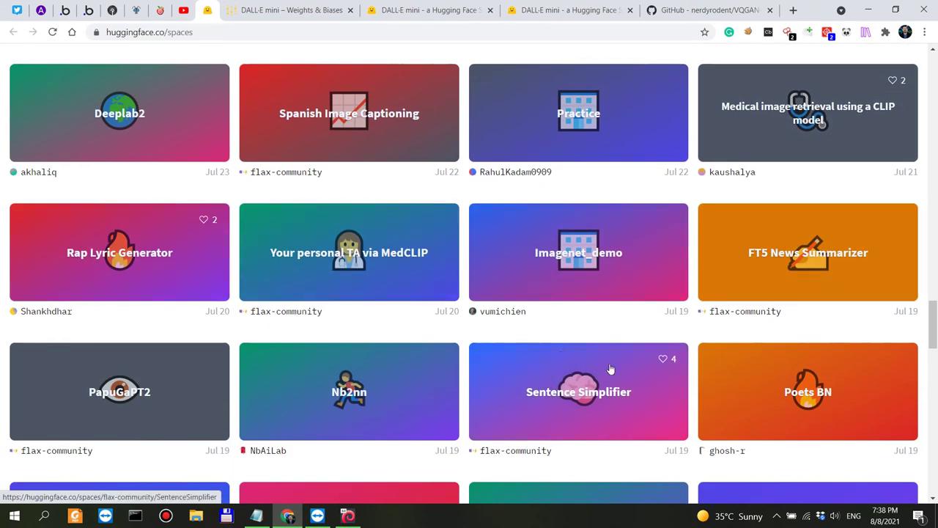
scroll(764, 360, "down", 3)
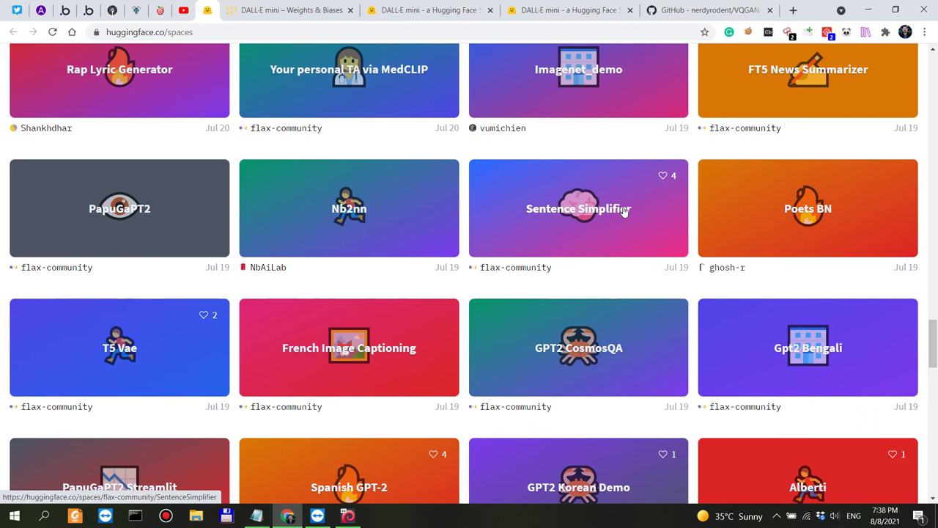
scroll(513, 275, "down", 3)
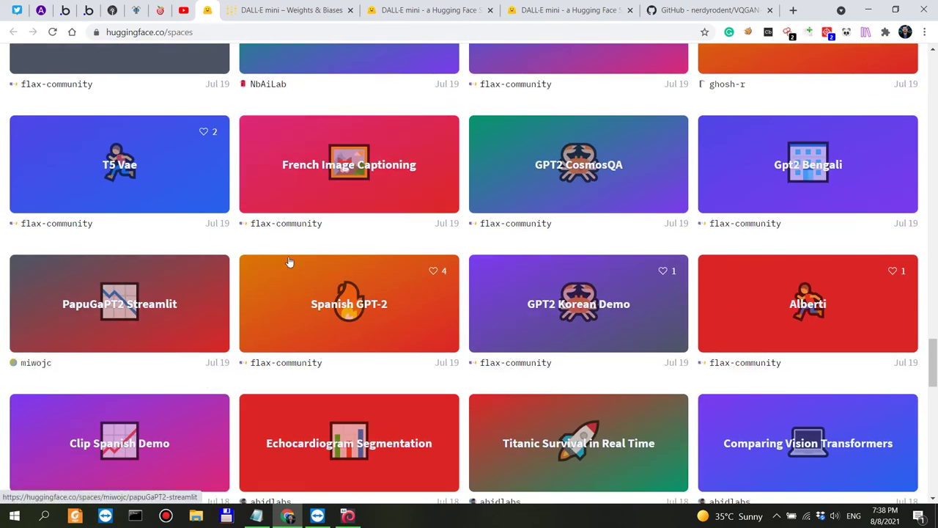
scroll(708, 269, "down", 9)
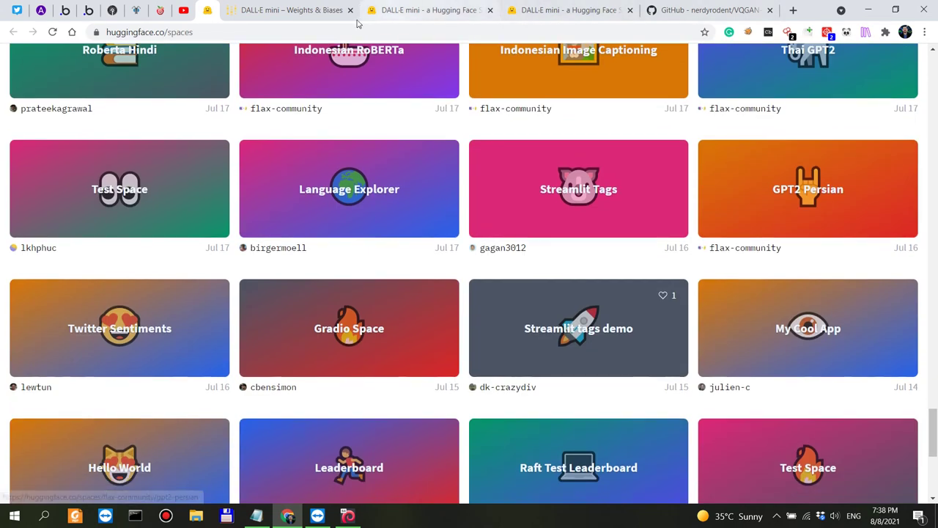
scroll(304, 381, "up", 4)
scroll(293, 352, "down", 8)
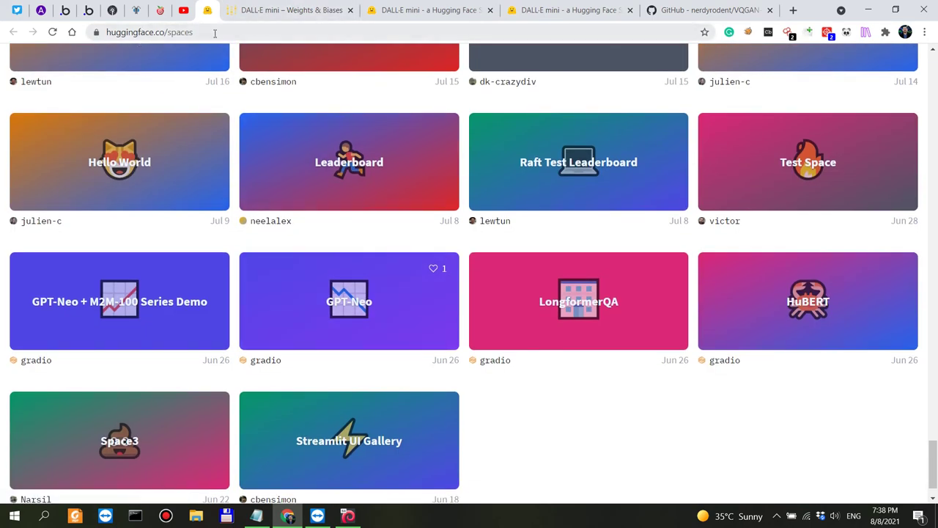
Step: Review the title, introduction and "an avocado armchair flying into space" example in the Weights & Biases DALL·E mini report
left_click(293, 10)
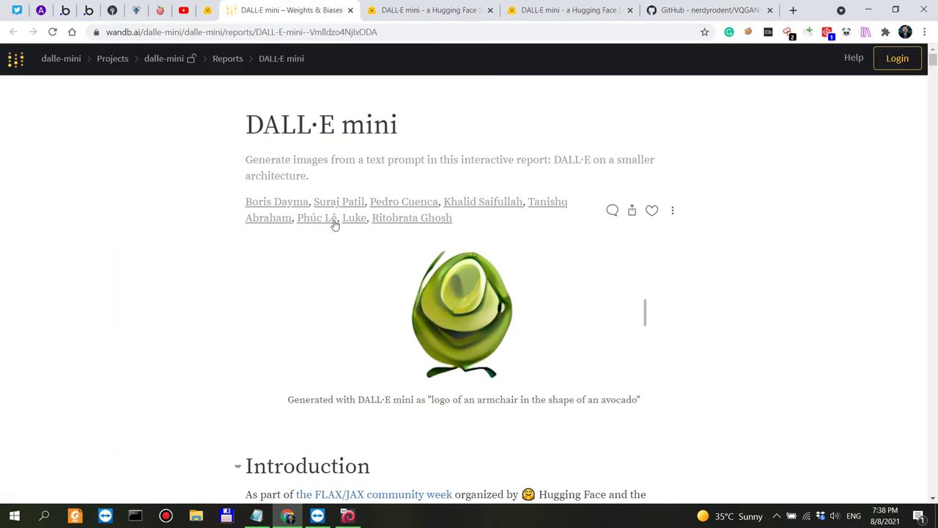
left_click_drag(257, 121, 452, 121)
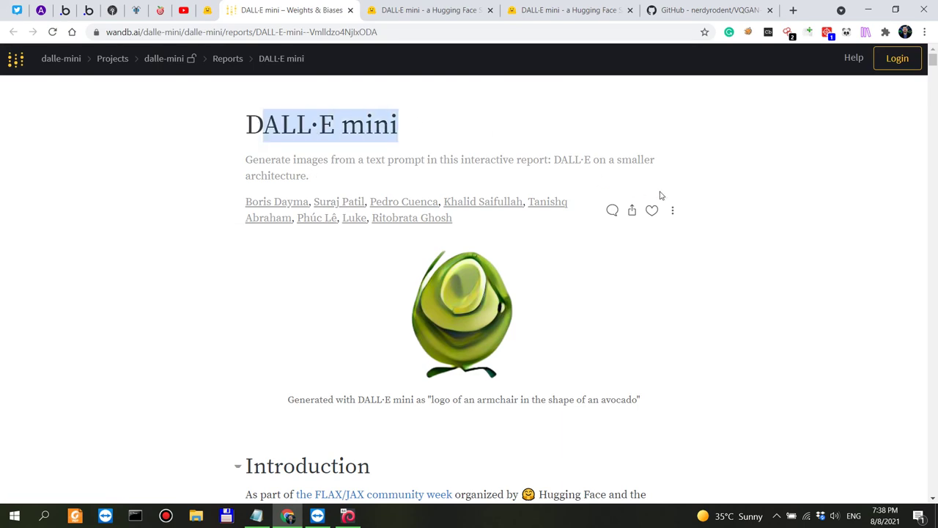
scroll(817, 164, "down", 10)
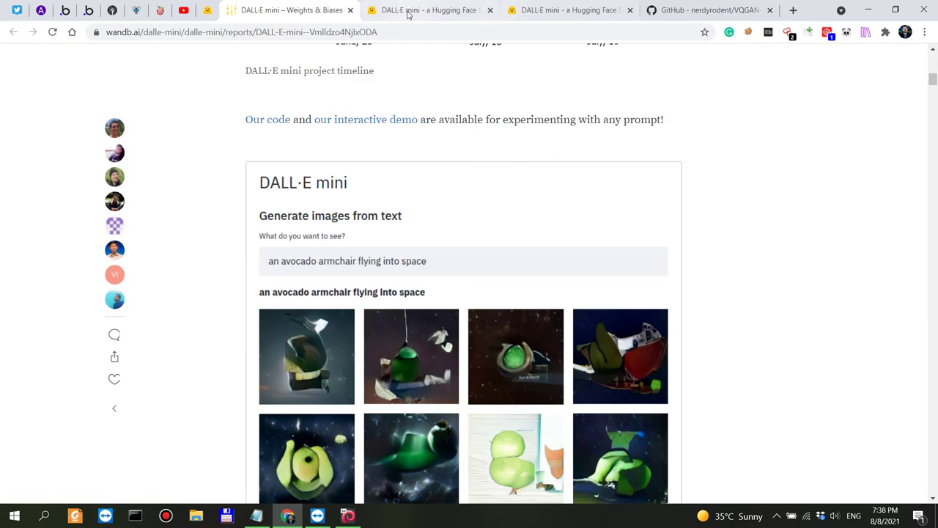
left_click(408, 11)
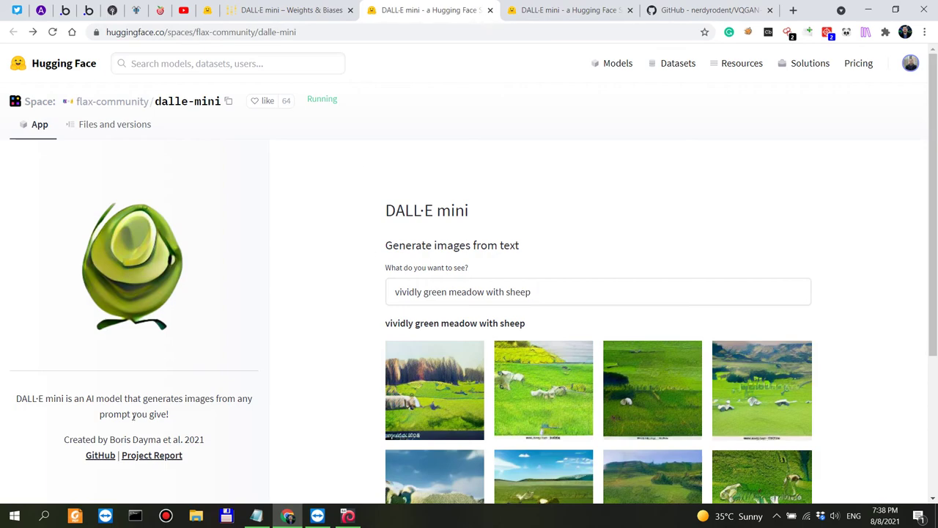
left_click(298, 9)
scroll(311, 157, "up", 10)
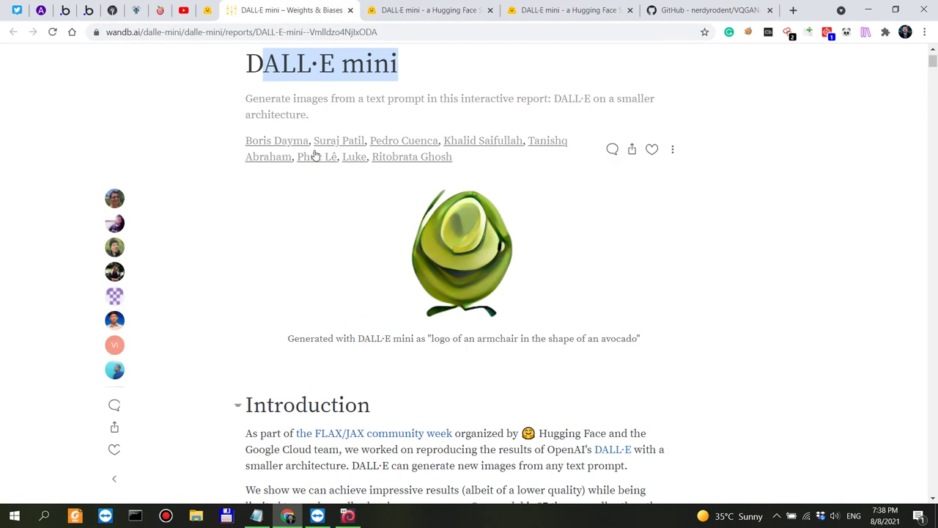
Step: Examine the flax-community DALL·E mini Space's meadow images and its GitHub and Project Report links
left_click(411, 10)
scroll(78, 407, "down", 3)
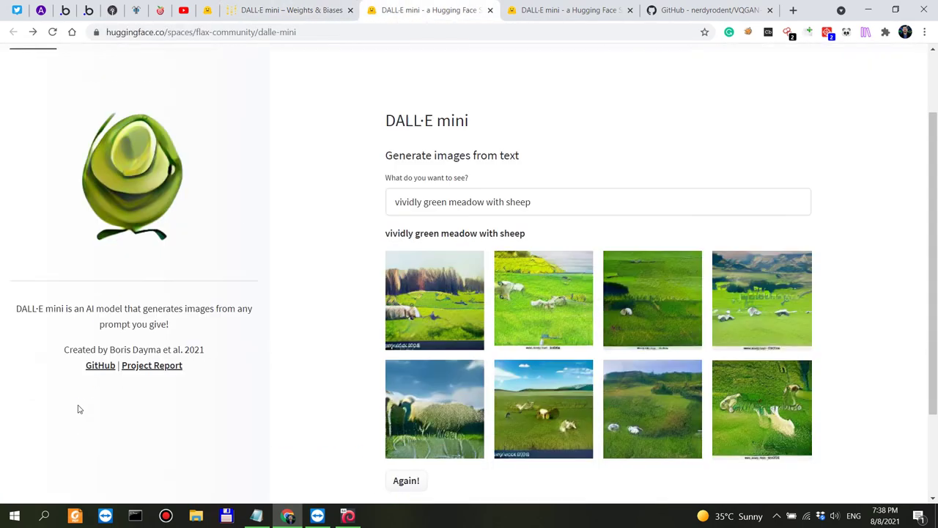
scroll(140, 278, "up", 3)
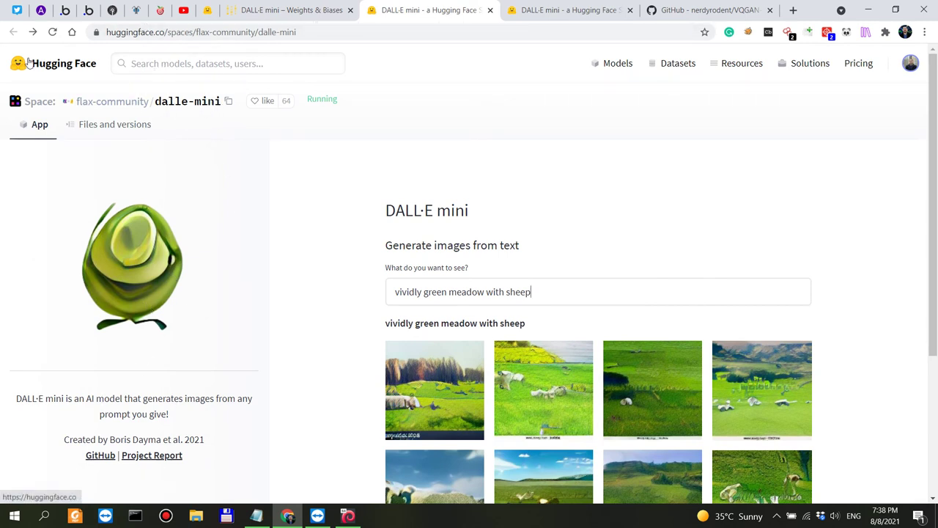
scroll(209, 170, "down", 2)
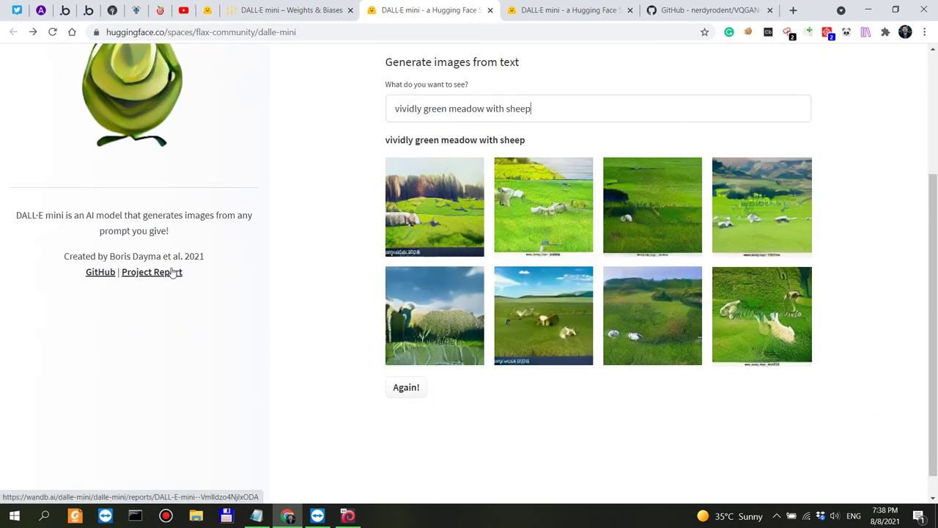
Step: Close the Weights & Biases DALL·E mini report and the VQGAN-CLIP GitHub repository page
left_click(299, 10)
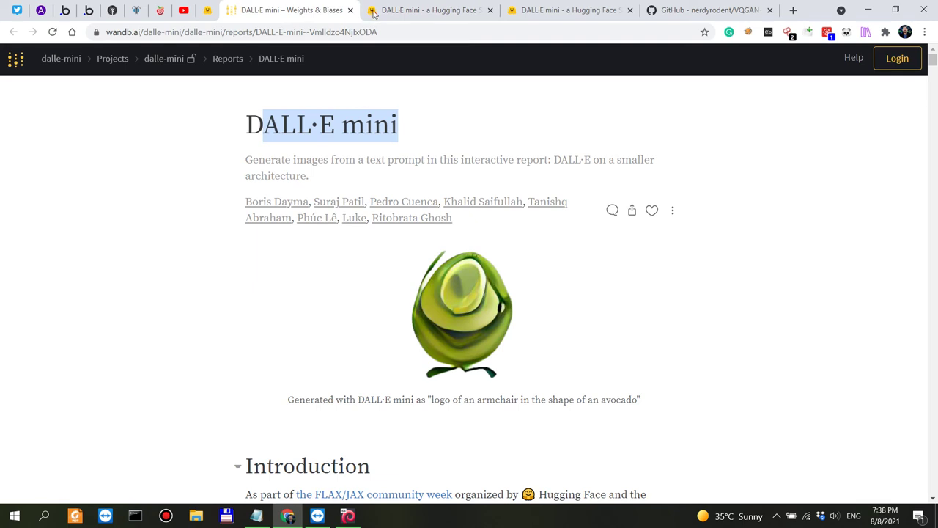
left_click(350, 9)
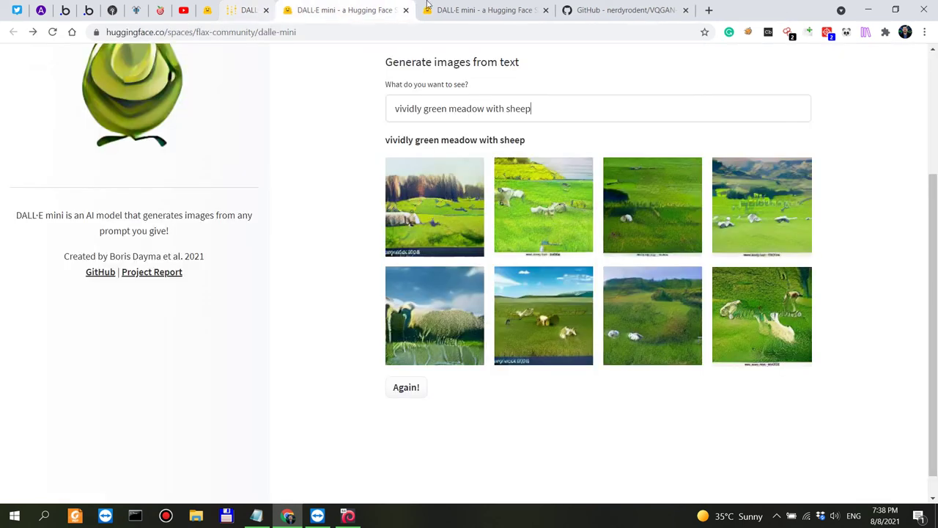
left_click(564, 11)
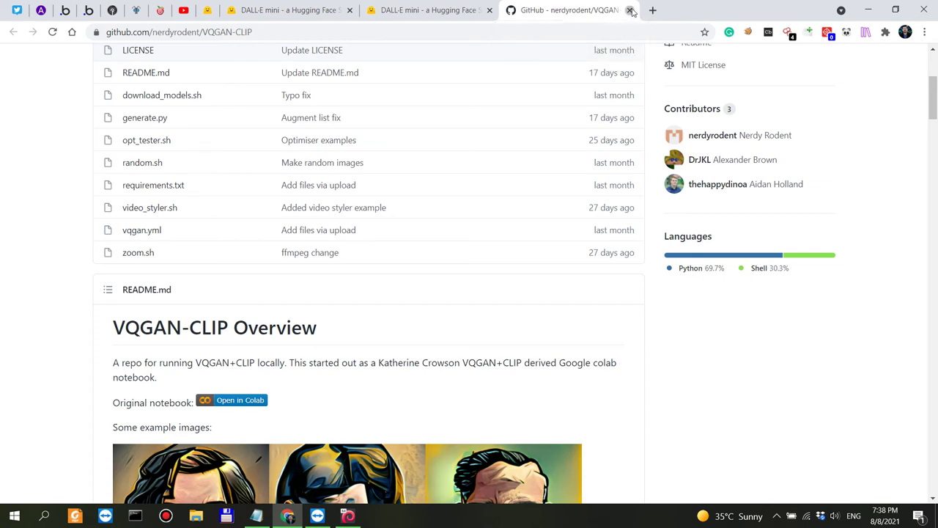
left_click(629, 10)
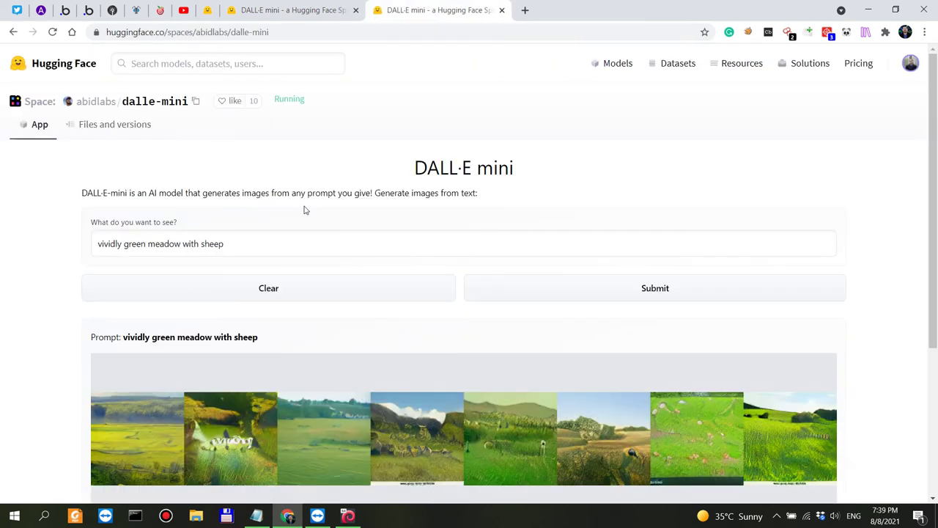
Step: Leave the enlarged first meadow image in the flax-community Space, enlarge the third one and view it in its own tab
left_click(290, 8)
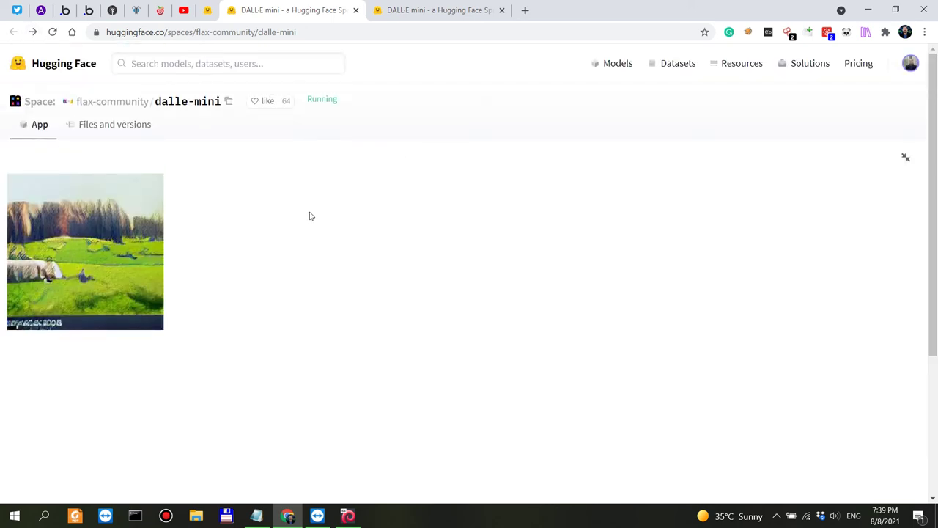
left_click(905, 158)
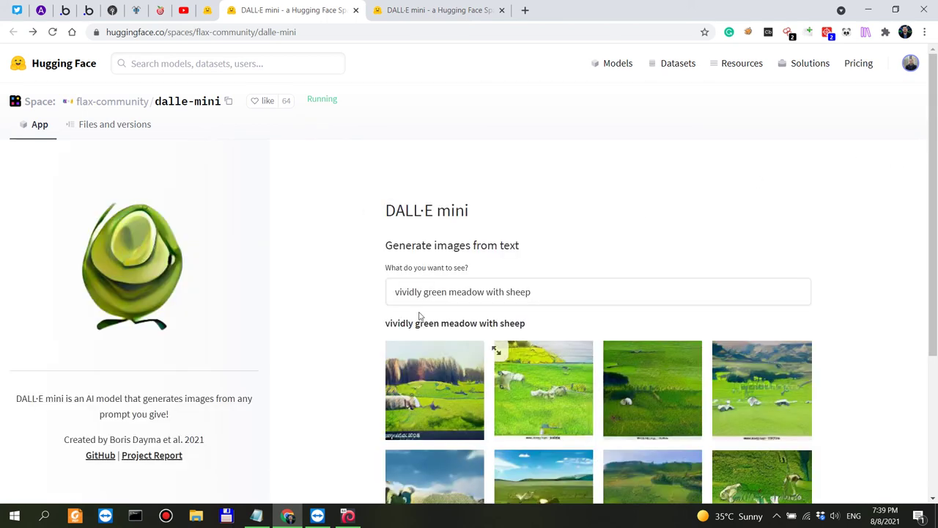
scroll(513, 315, "down", 1)
left_click(719, 296)
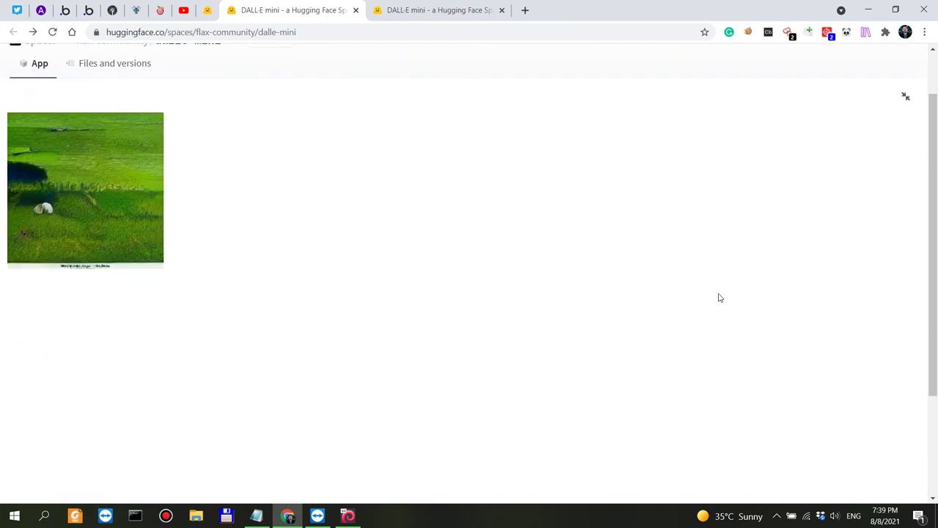
right_click(122, 181)
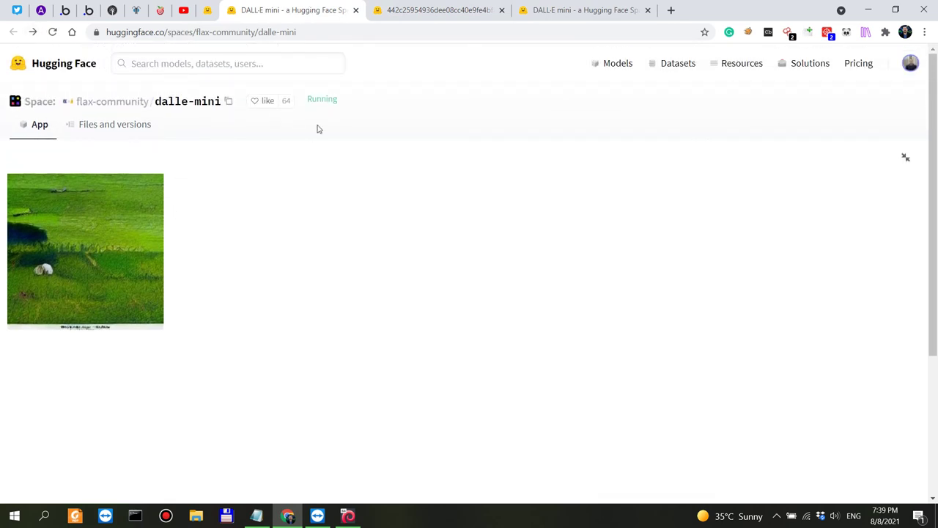
left_click(401, 10)
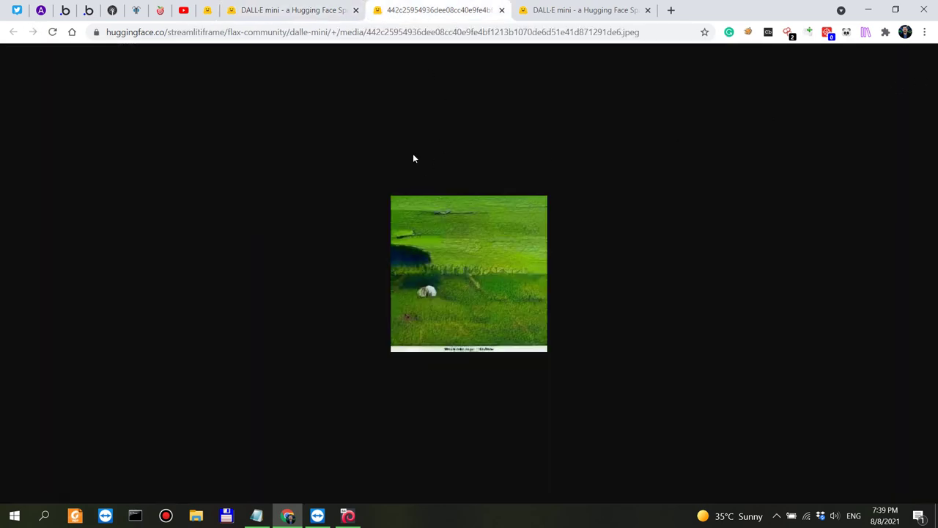
Step: Return to the flax-community Space, leave the enlarged third meadow image, and view the sixth image enlarged before restoring the gallery
left_click(324, 8)
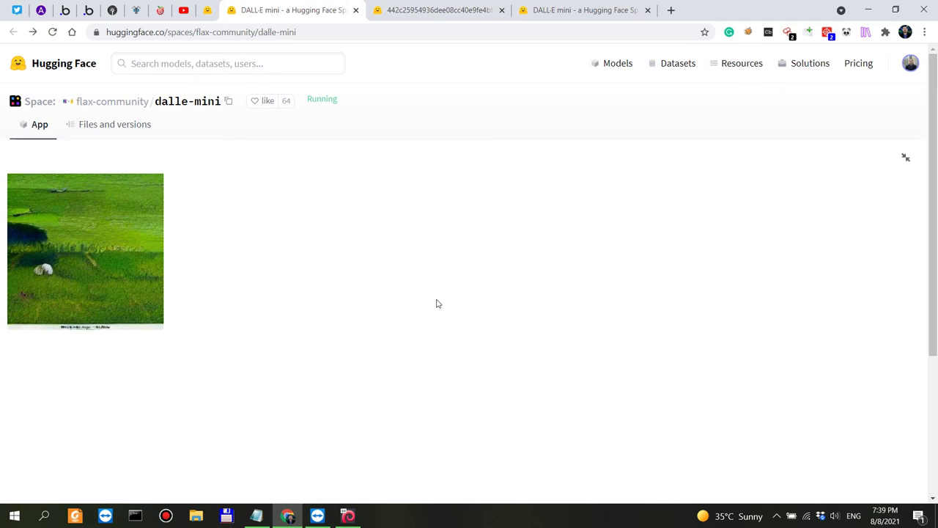
left_click(905, 159)
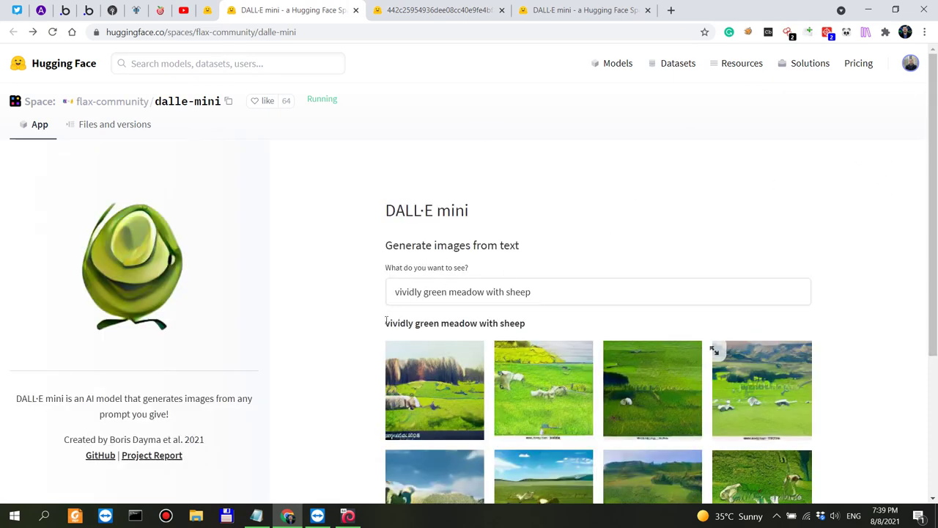
scroll(386, 320, "down", 3)
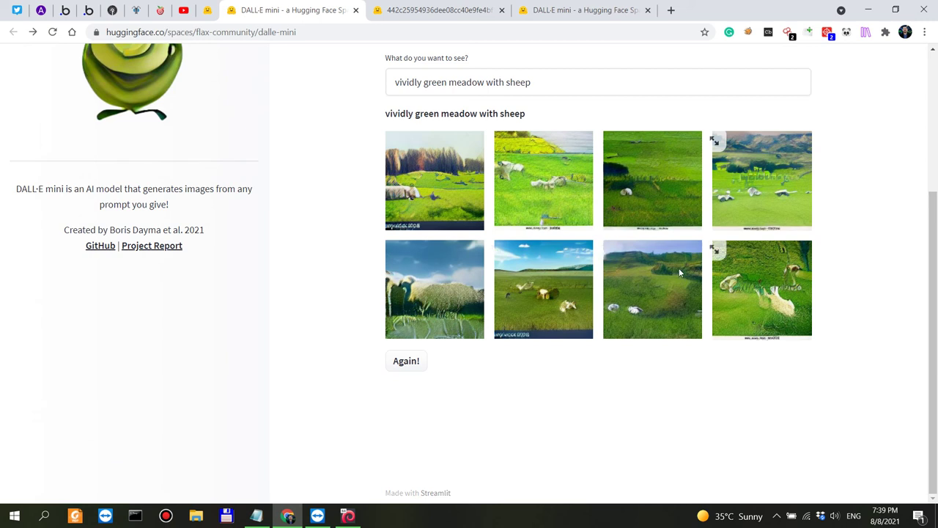
left_click(607, 247)
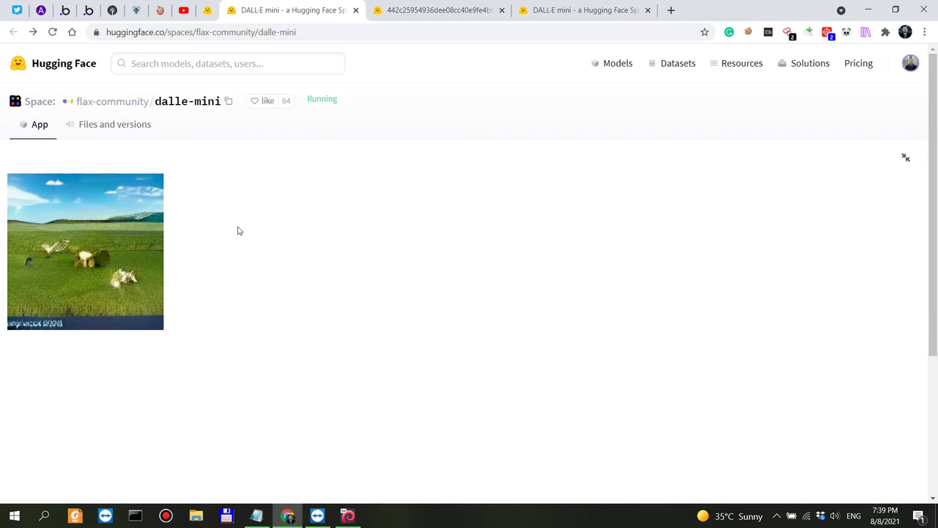
left_click(906, 157)
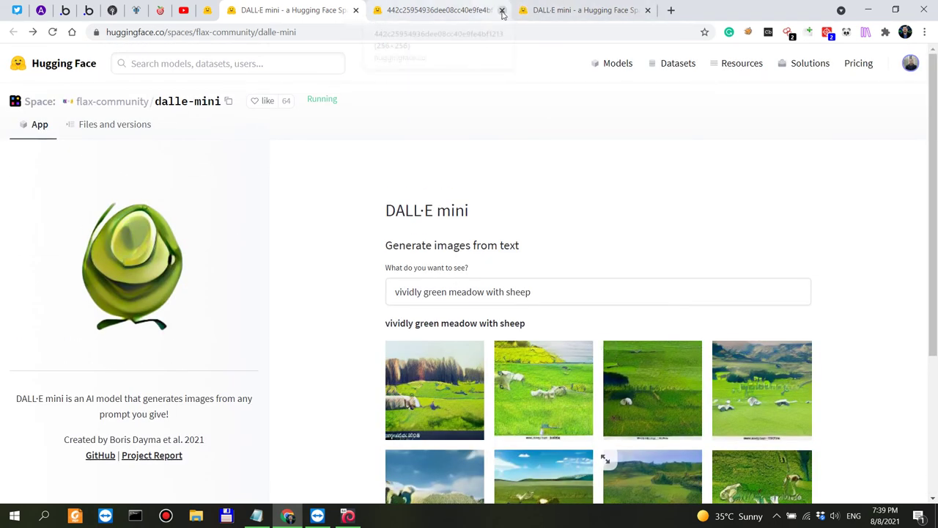
Step: Close the standalone meadow image and the flax-community DALL·E mini Space, keeping the abidlabs Space open
left_click(501, 10)
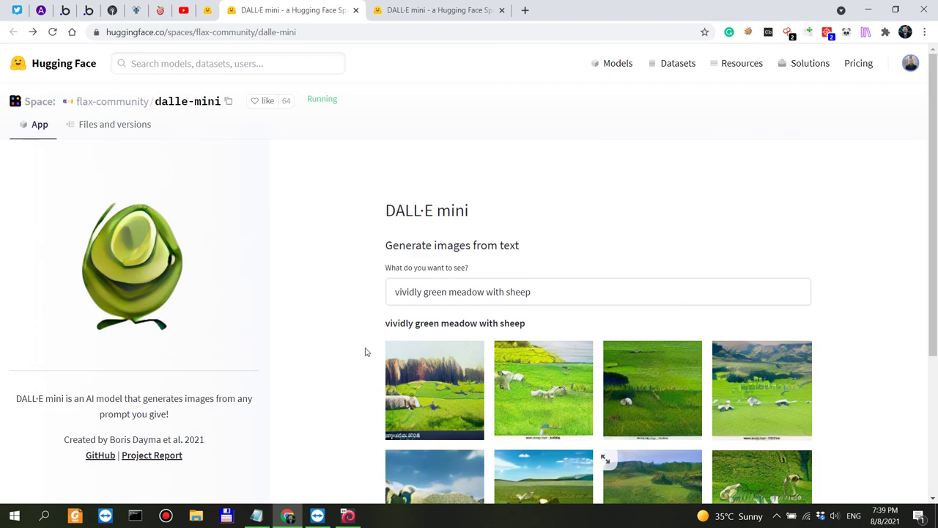
scroll(342, 268, "down", 3)
scroll(349, 264, "up", 3)
left_click(439, 10)
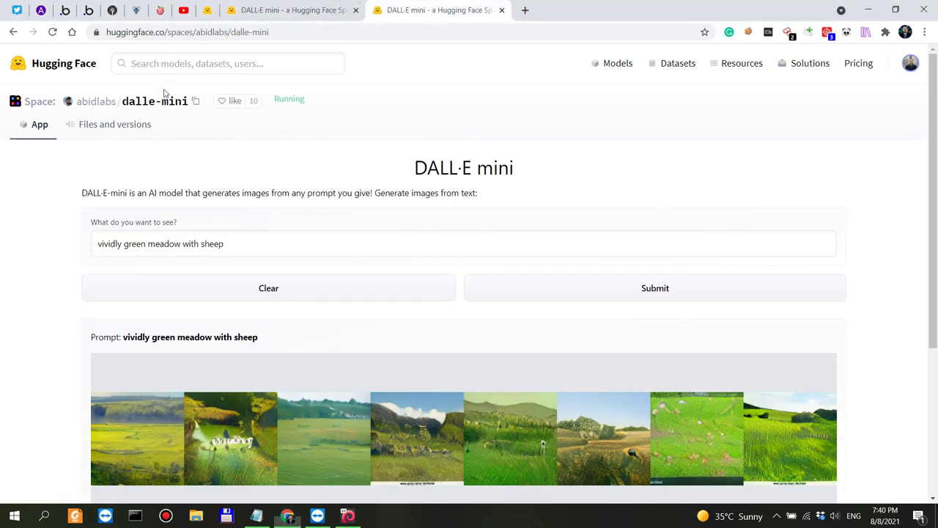
left_click(355, 11)
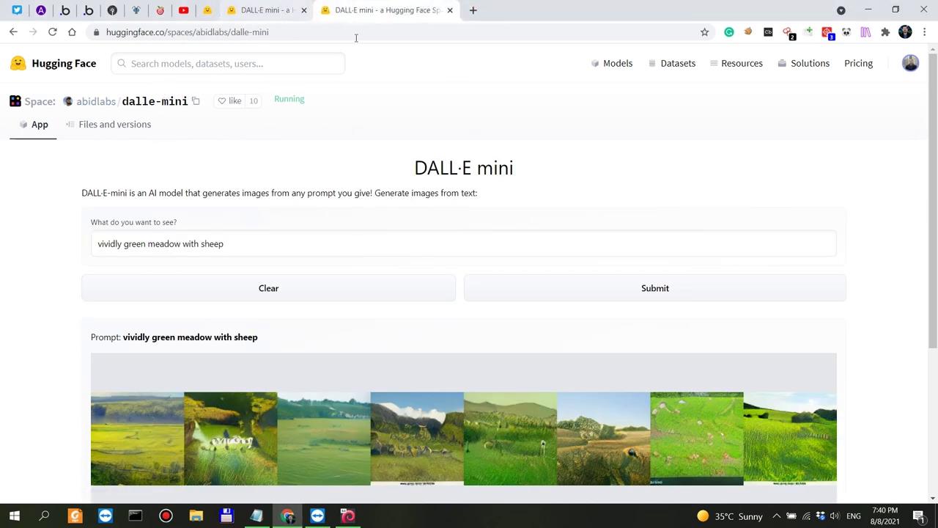
Step: Open the abidlabs Space's generated meadow image strip in its own tab and examine it at full size
scroll(389, 232, "down", 2)
scroll(308, 241, "up", 2)
scroll(236, 265, "down", 3)
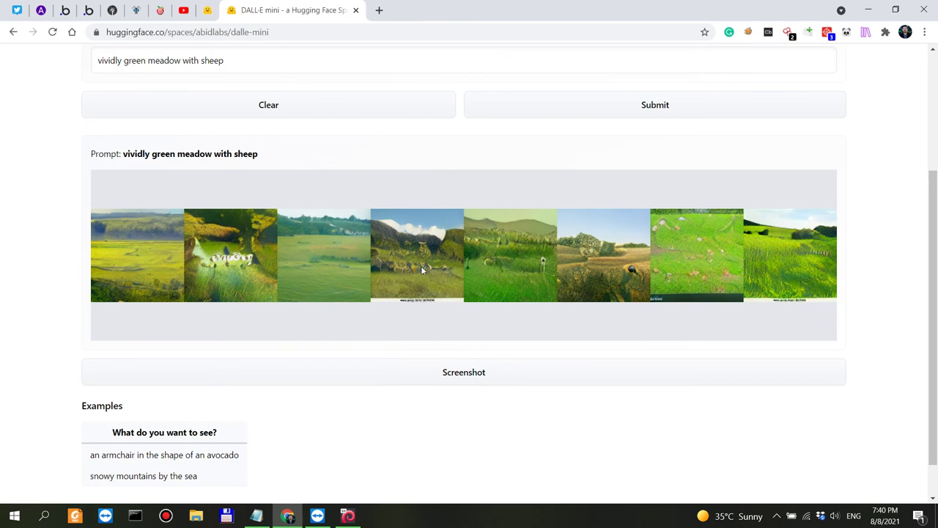
scroll(710, 288, "up", 1)
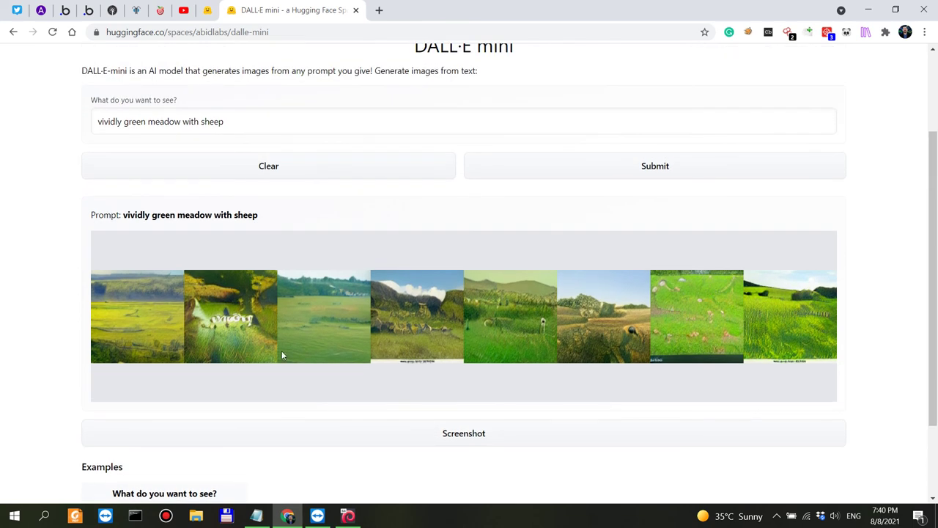
right_click(592, 299)
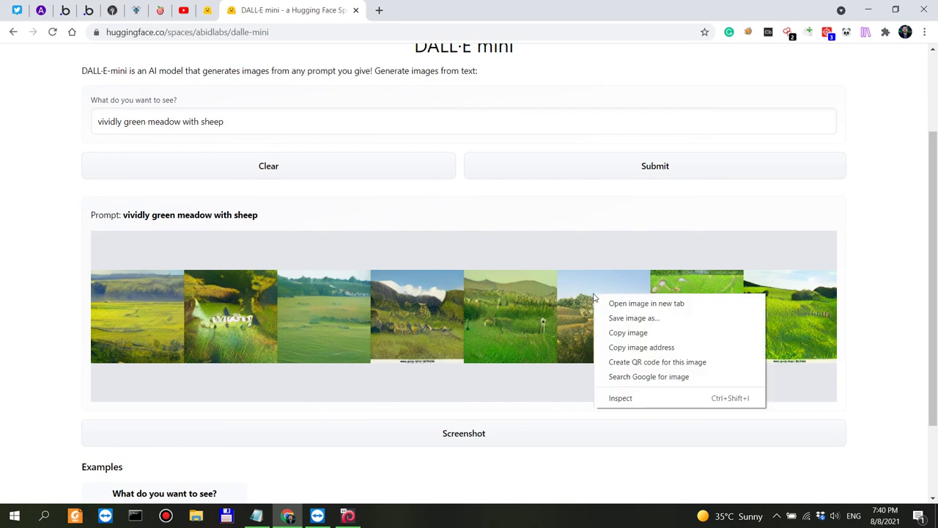
left_click(658, 300)
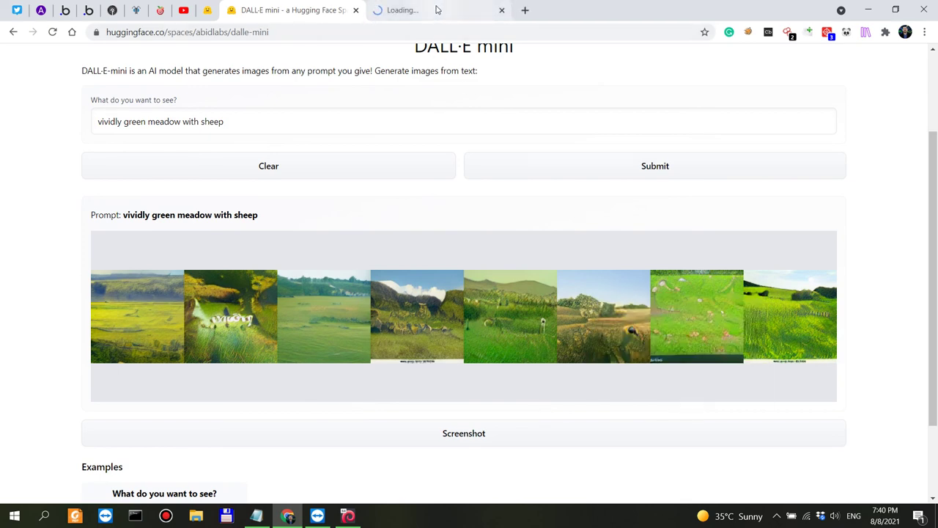
key("ctrl+Tab")
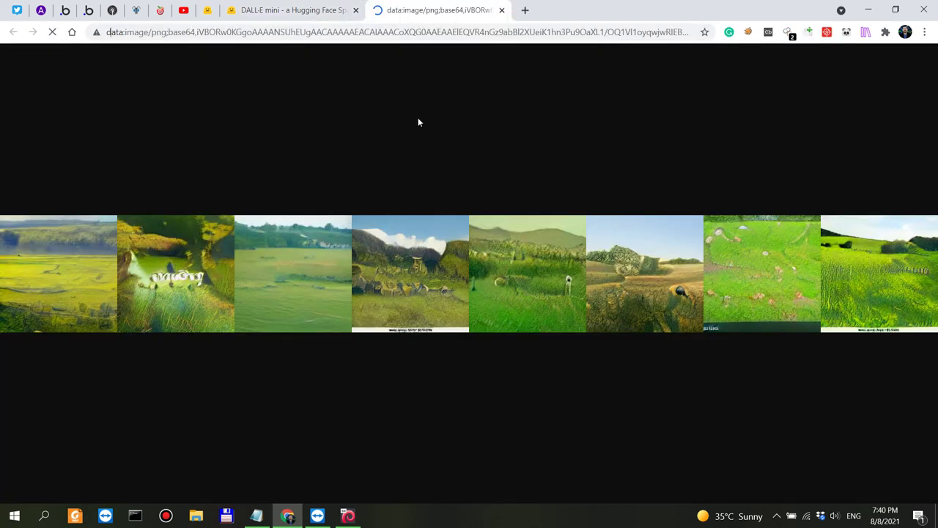
left_click(370, 254)
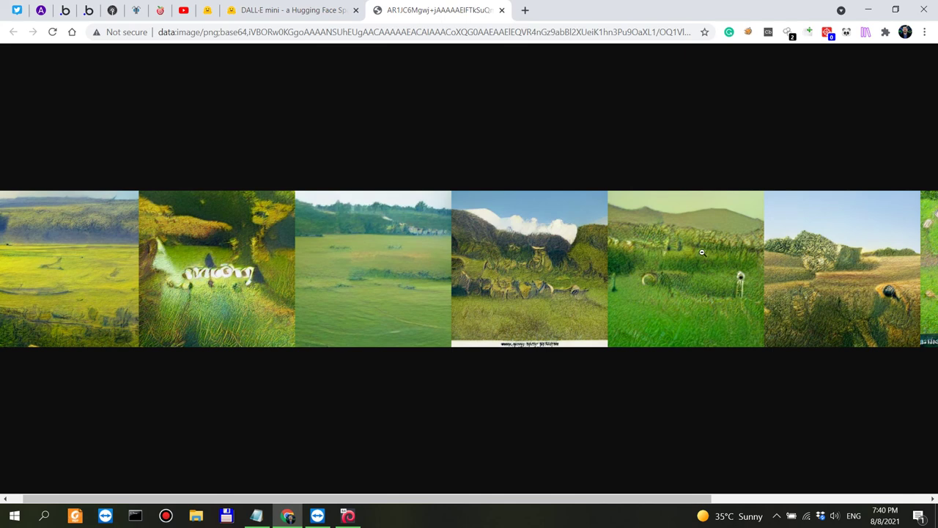
left_click_drag(391, 499, 157, 439)
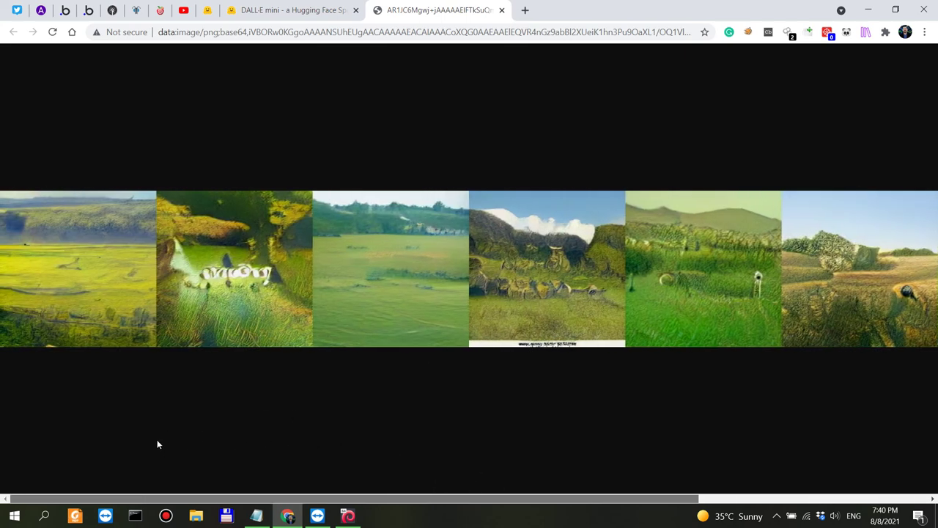
Step: Return to the abidlabs DALL·E mini Space and close the standalone image strip
left_click(317, 8)
scroll(477, 225, "up", 3)
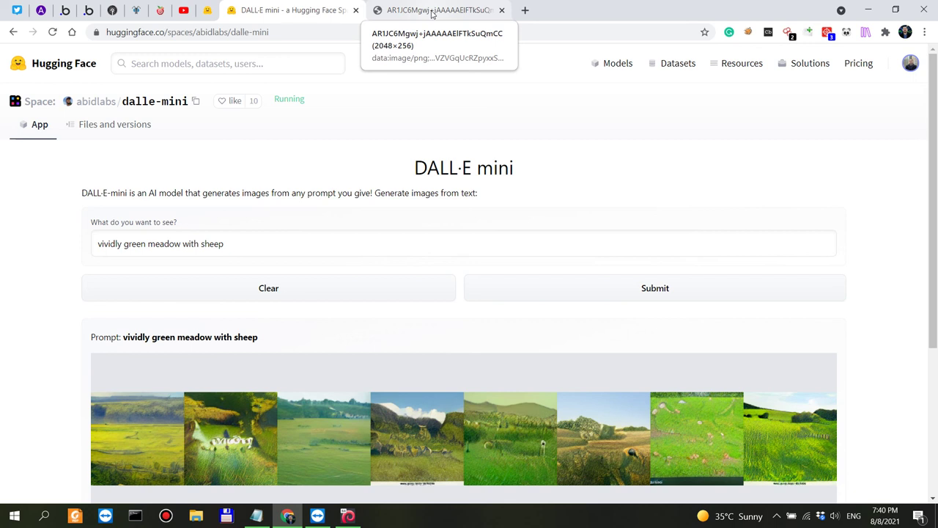
left_click(502, 10)
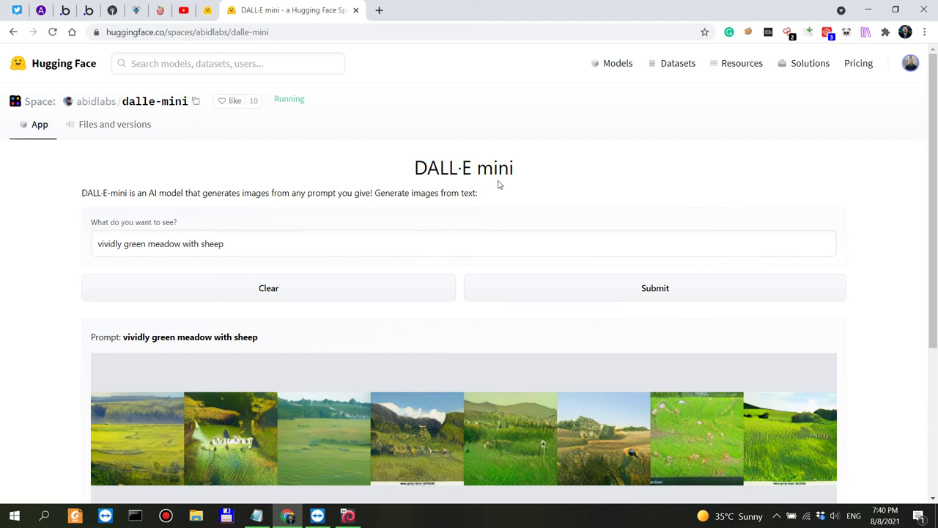
left_click_drag(523, 169, 413, 169)
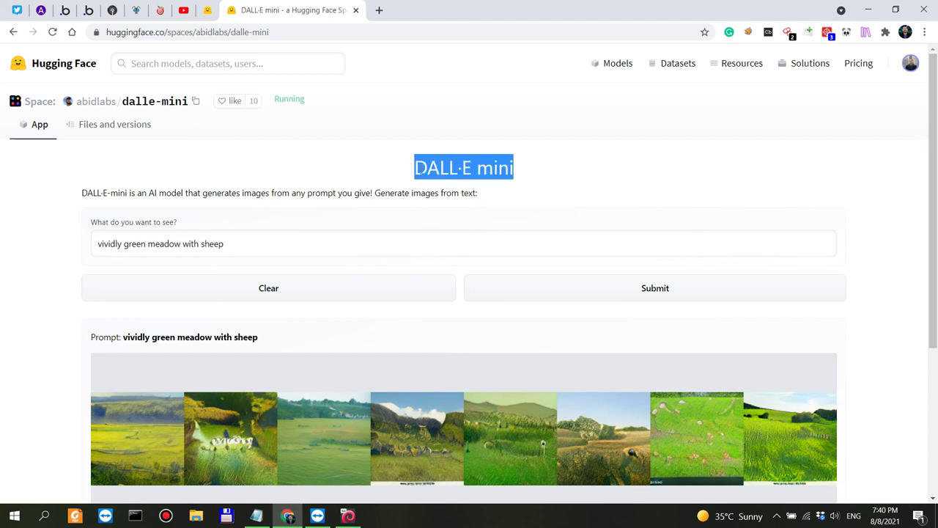
left_click(541, 195)
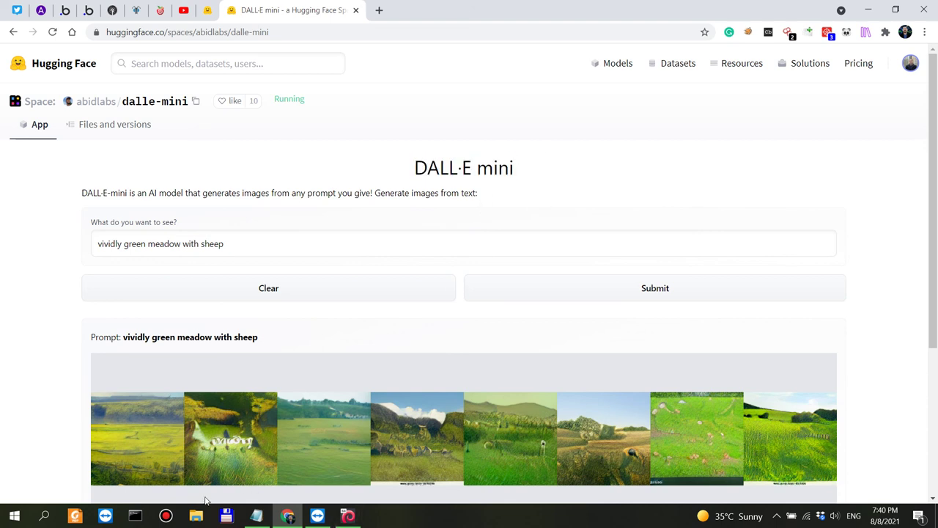
left_click(776, 515)
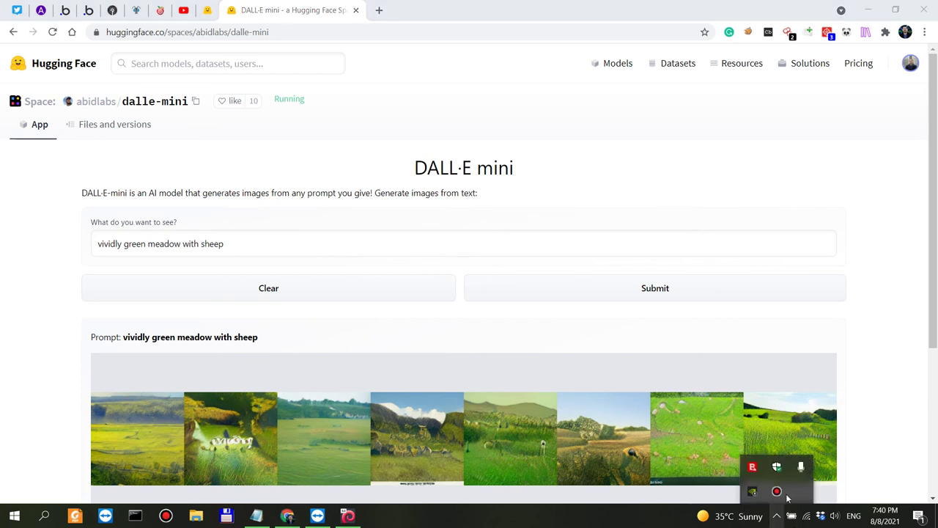